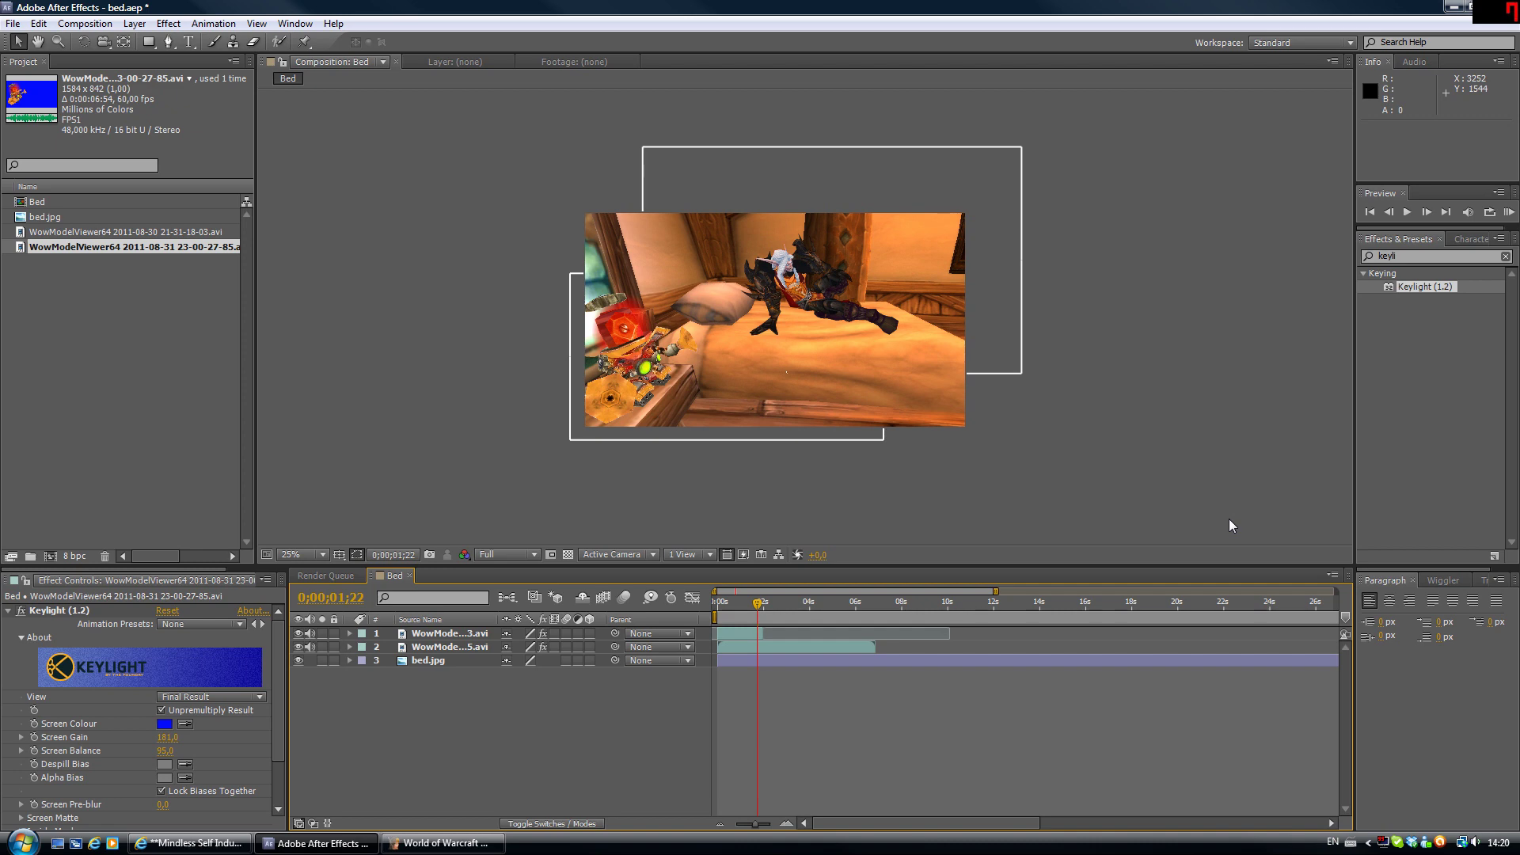
Nudge the robot footage layer slightly upward on the bedside table, to about position 716, 714
{"action": "scroll", "coordinate": [997, 348], "scroll_direction": "up", "scroll_amount": 2}
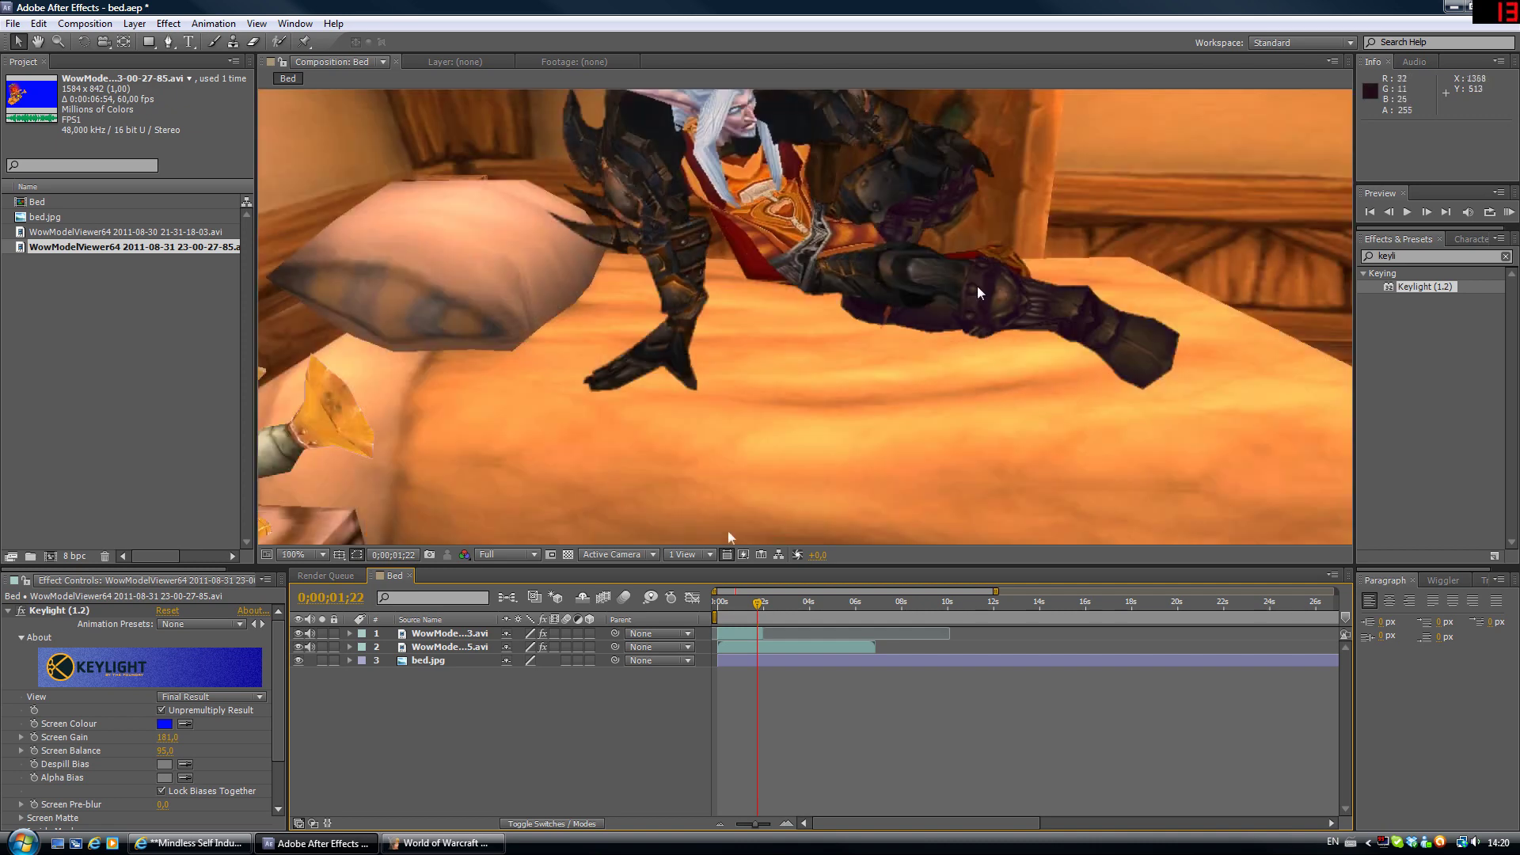
{"action": "scroll", "coordinate": [977, 286], "scroll_direction": "down", "scroll_amount": 1}
{"action": "left_click_drag", "start_coordinate": [839, 216], "coordinate": [812, 231]}
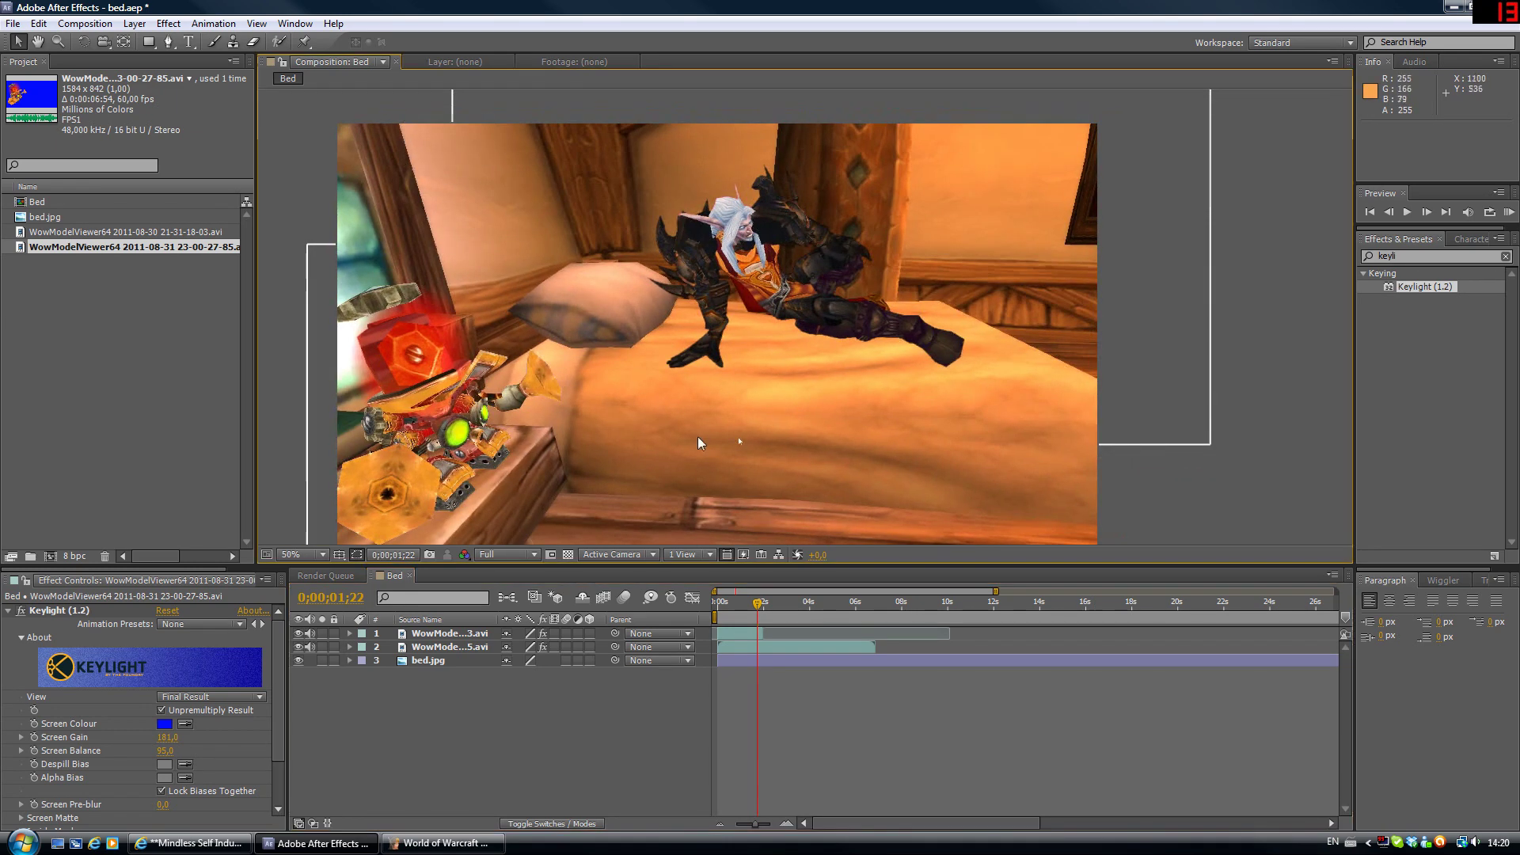
{"action": "left_click_drag", "start_coordinate": [612, 305], "coordinate": [731, 228]}
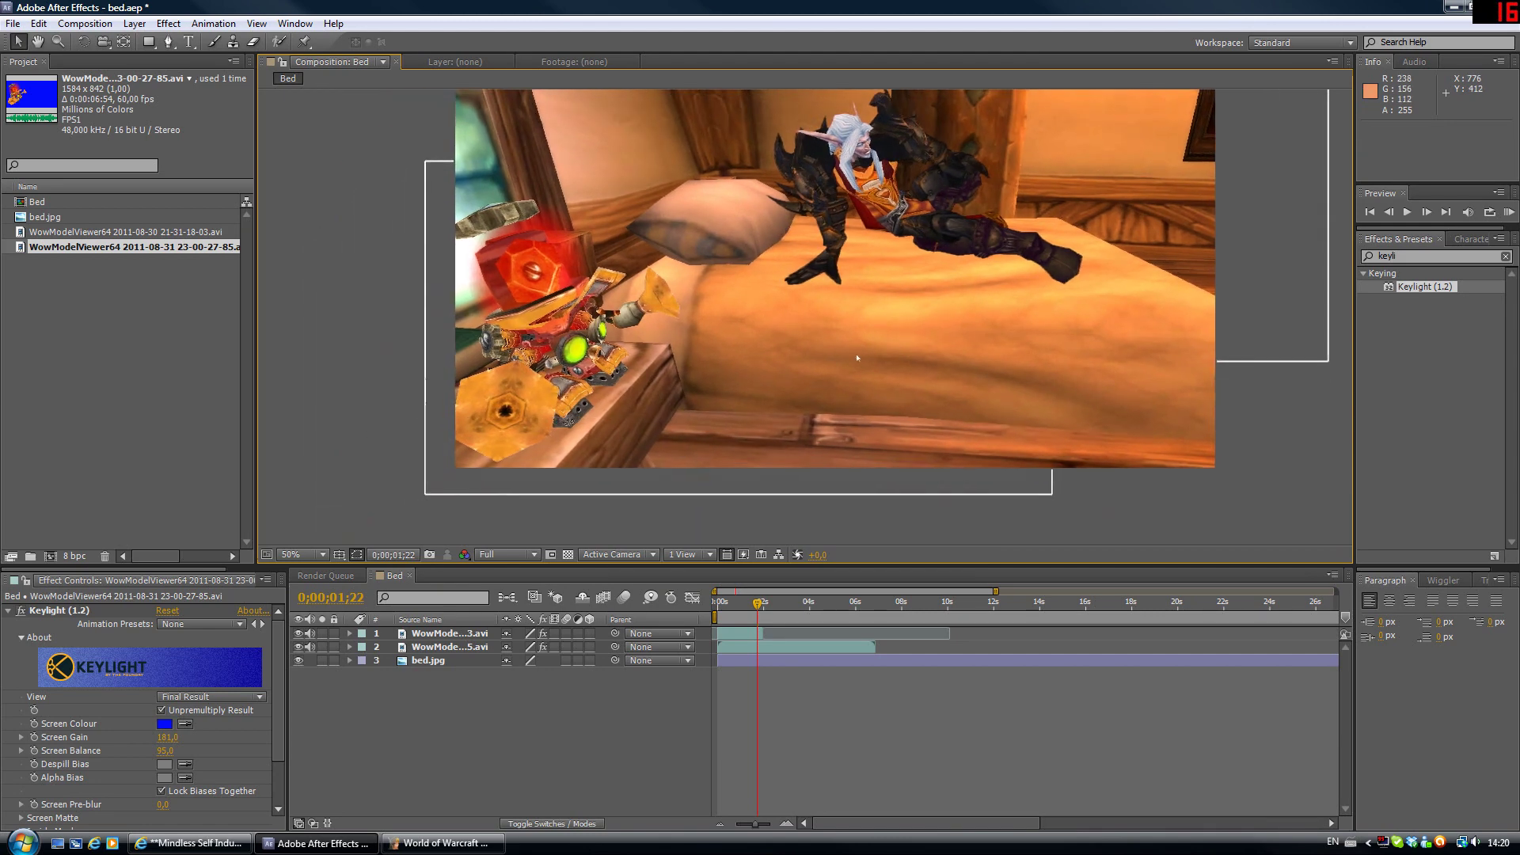
{"action": "left_click", "coordinate": [454, 647]}
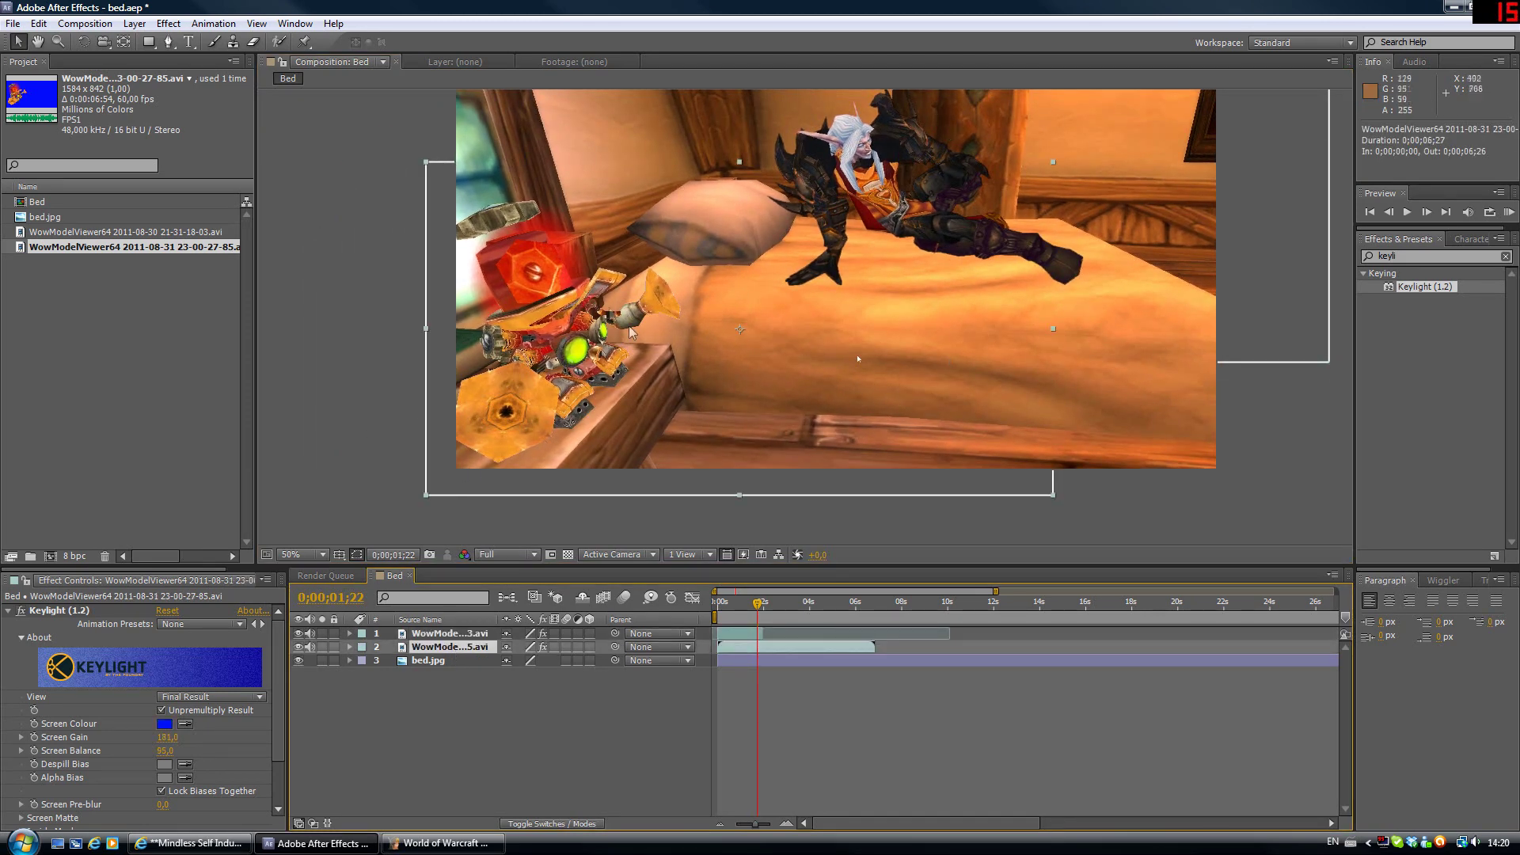
{"action": "mouse_move", "coordinate": [660, 337]}
{"action": "left_mouse_down"}
{"action": "mouse_move", "coordinate": [839, 302]}
{"action": "mouse_move", "coordinate": [696, 302]}
{"action": "mouse_move", "coordinate": [652, 321]}
{"action": "left_mouse_up"}
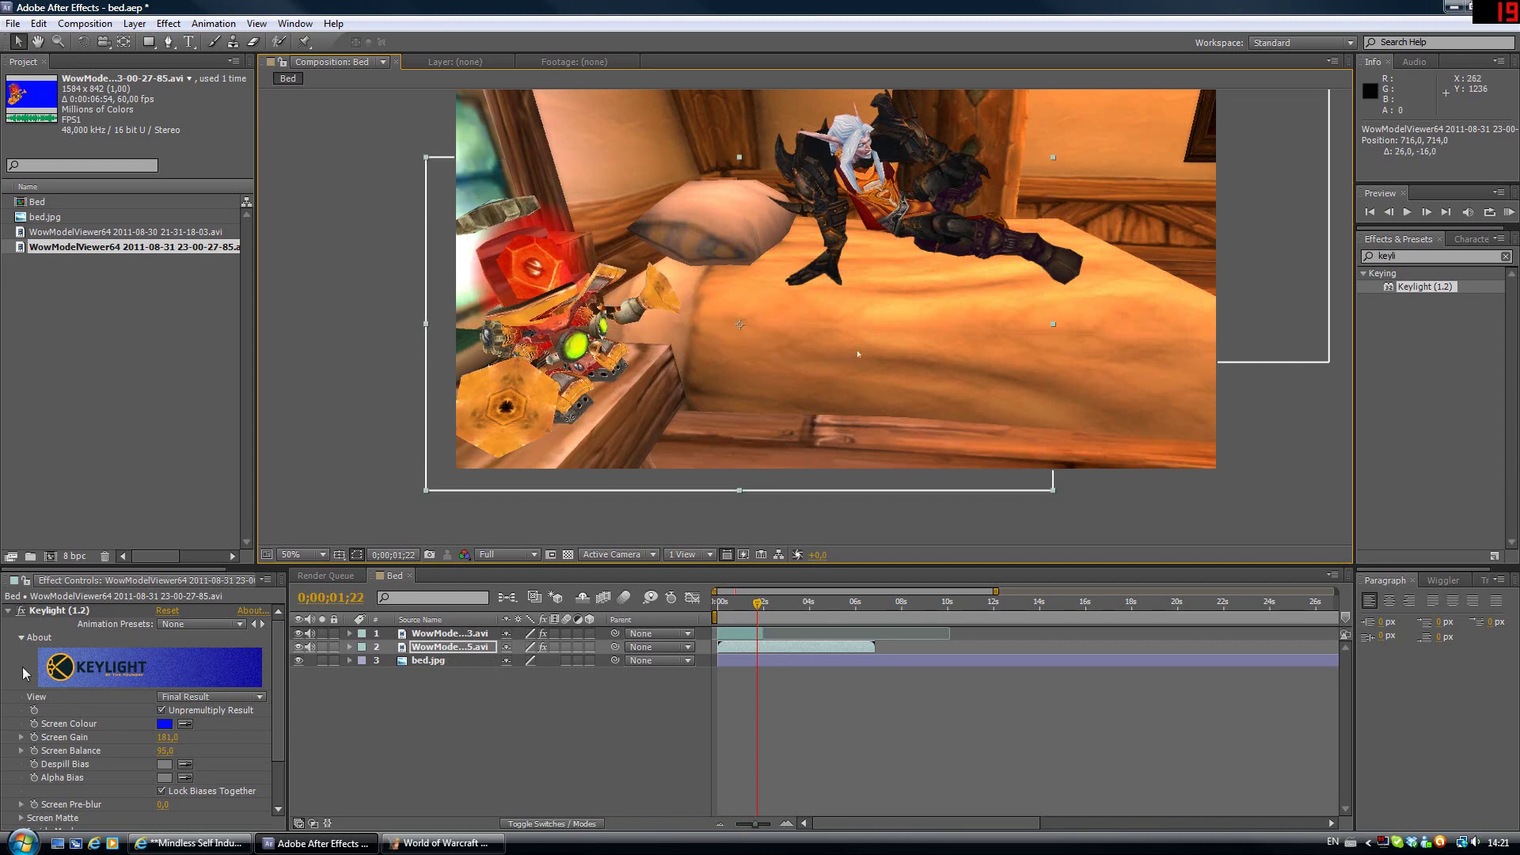
Turn the robot layer's Keylight effect off and back on to compare the raw blue-screen footage with the keyed result
{"action": "left_click", "coordinate": [20, 610]}
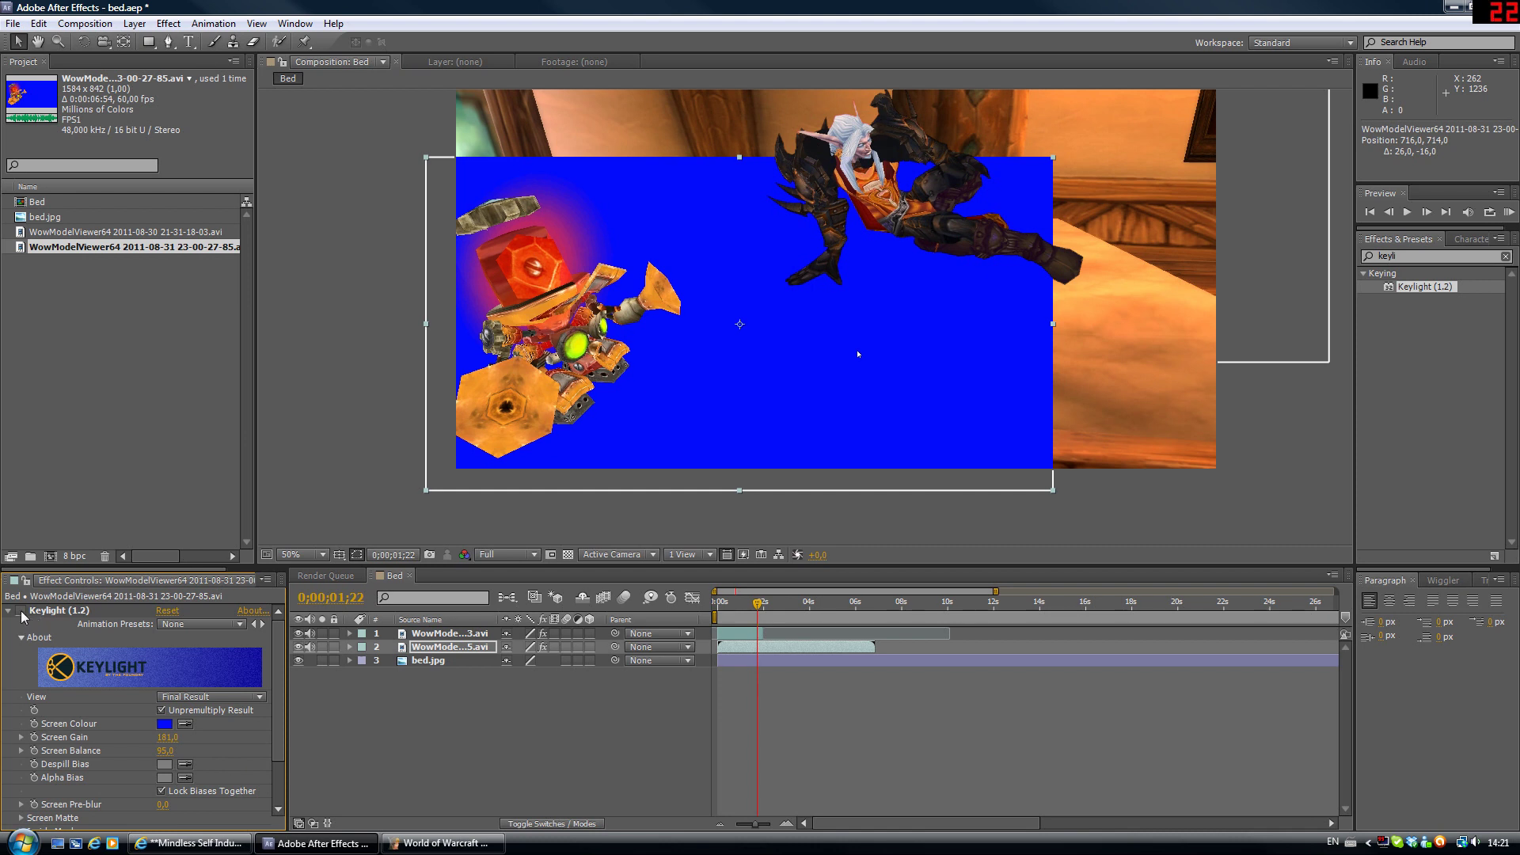
{"action": "left_click", "coordinate": [186, 723]}
{"action": "left_click", "coordinate": [647, 440]}
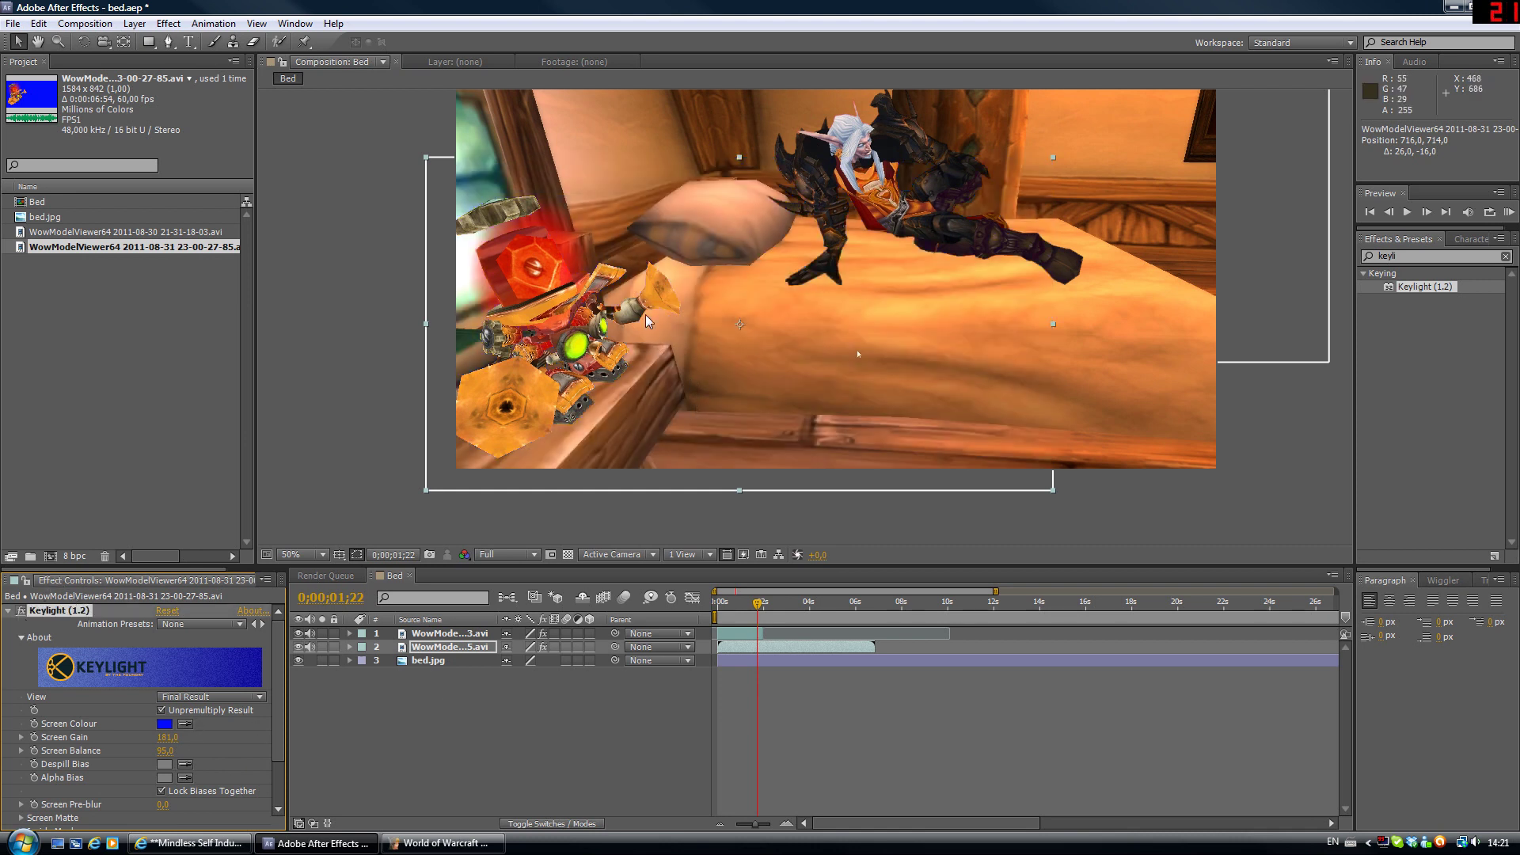
{"action": "left_click_drag", "start_coordinate": [662, 190], "coordinate": [561, 273]}
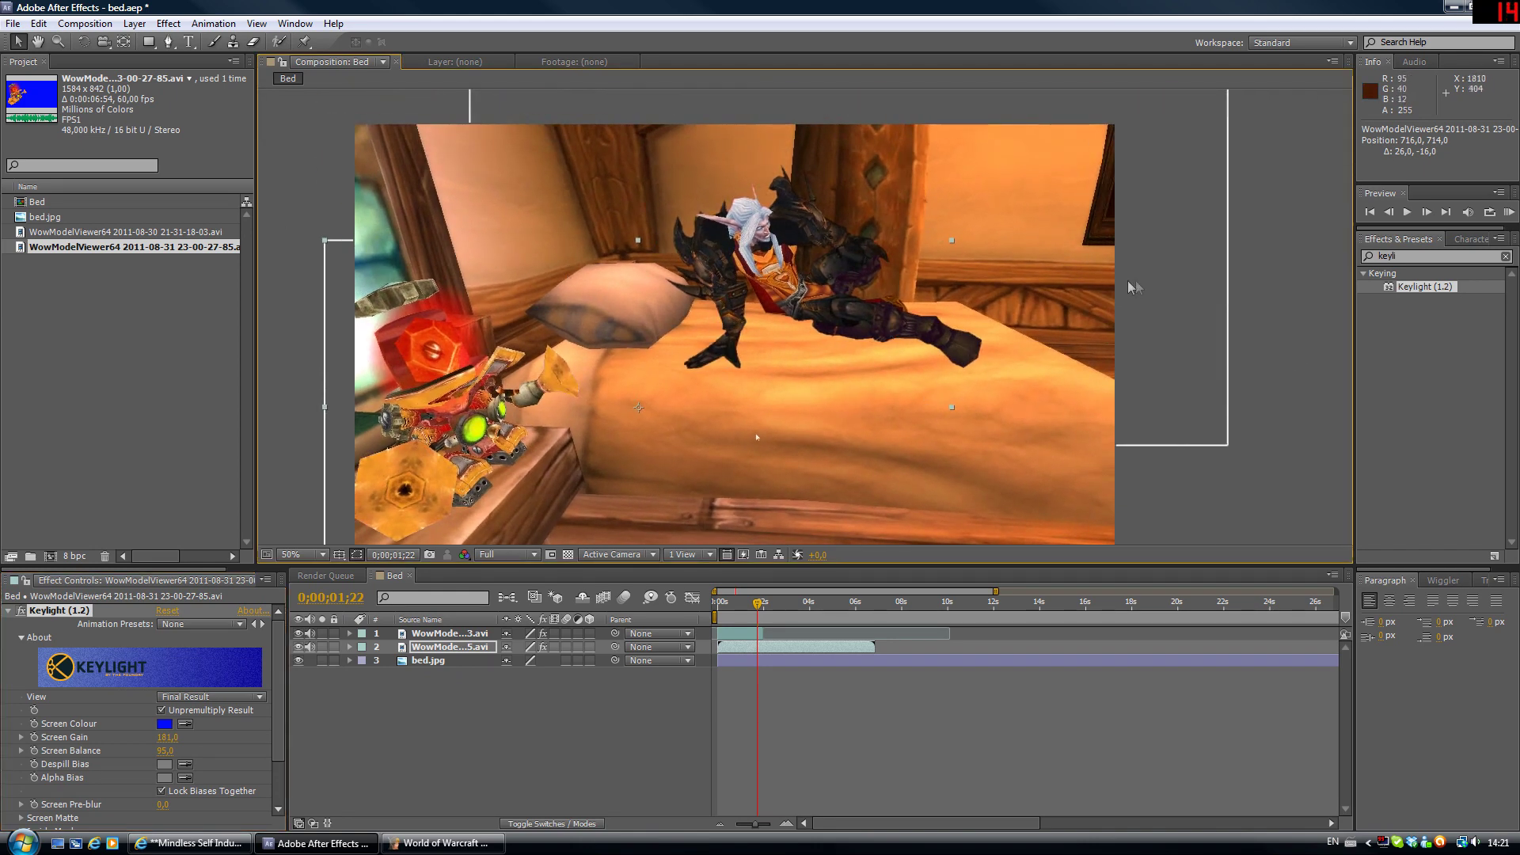
{"action": "left_click", "coordinate": [1315, 206]}
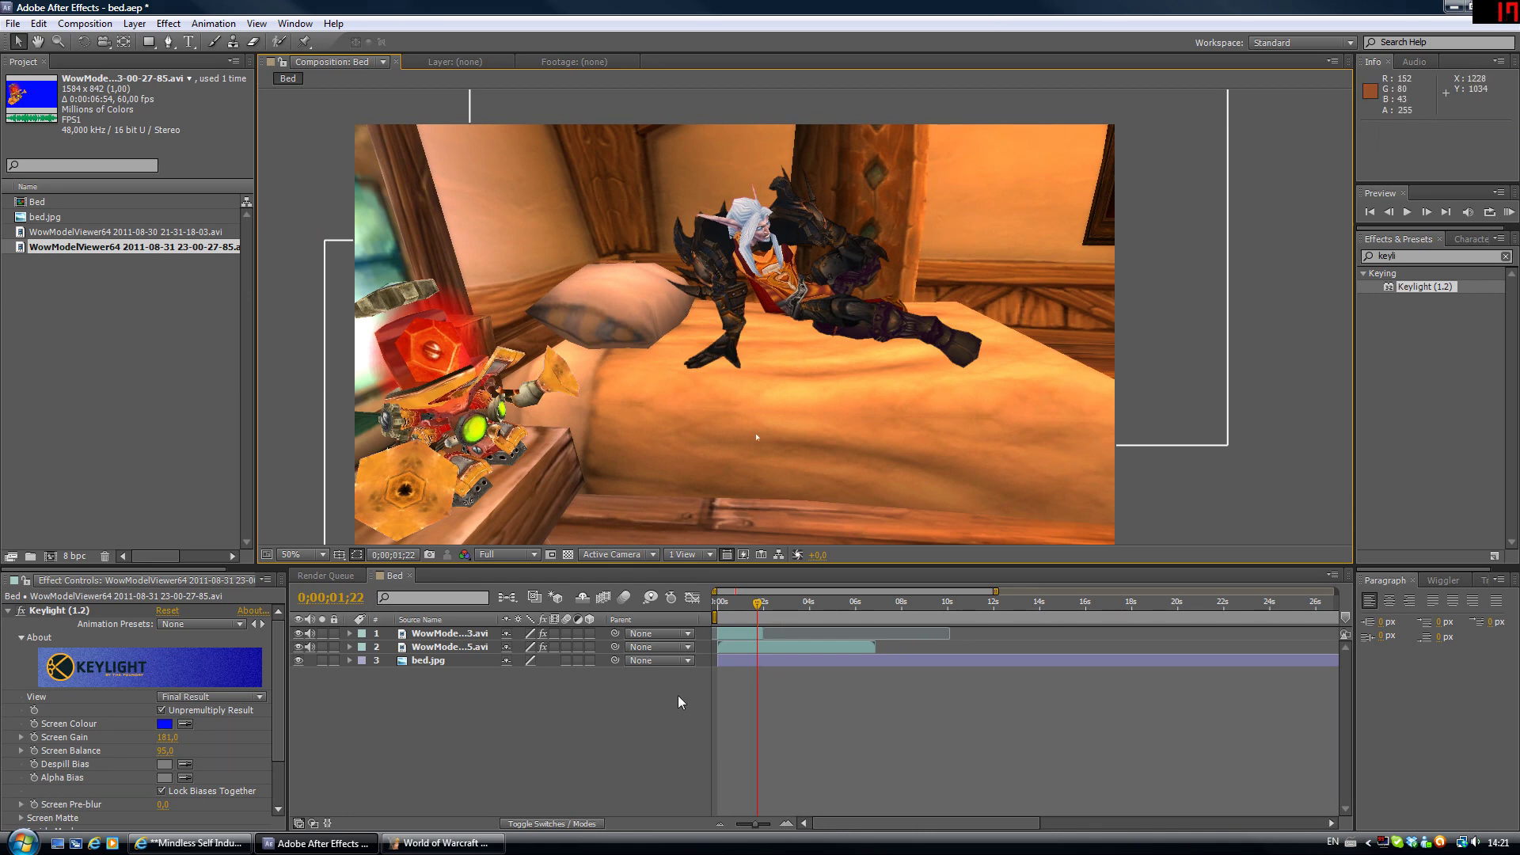
Switch to World of Warcraft Model Viewer and filter its item list by "wrathful gladiator's great"
{"action": "left_click", "coordinate": [483, 843]}
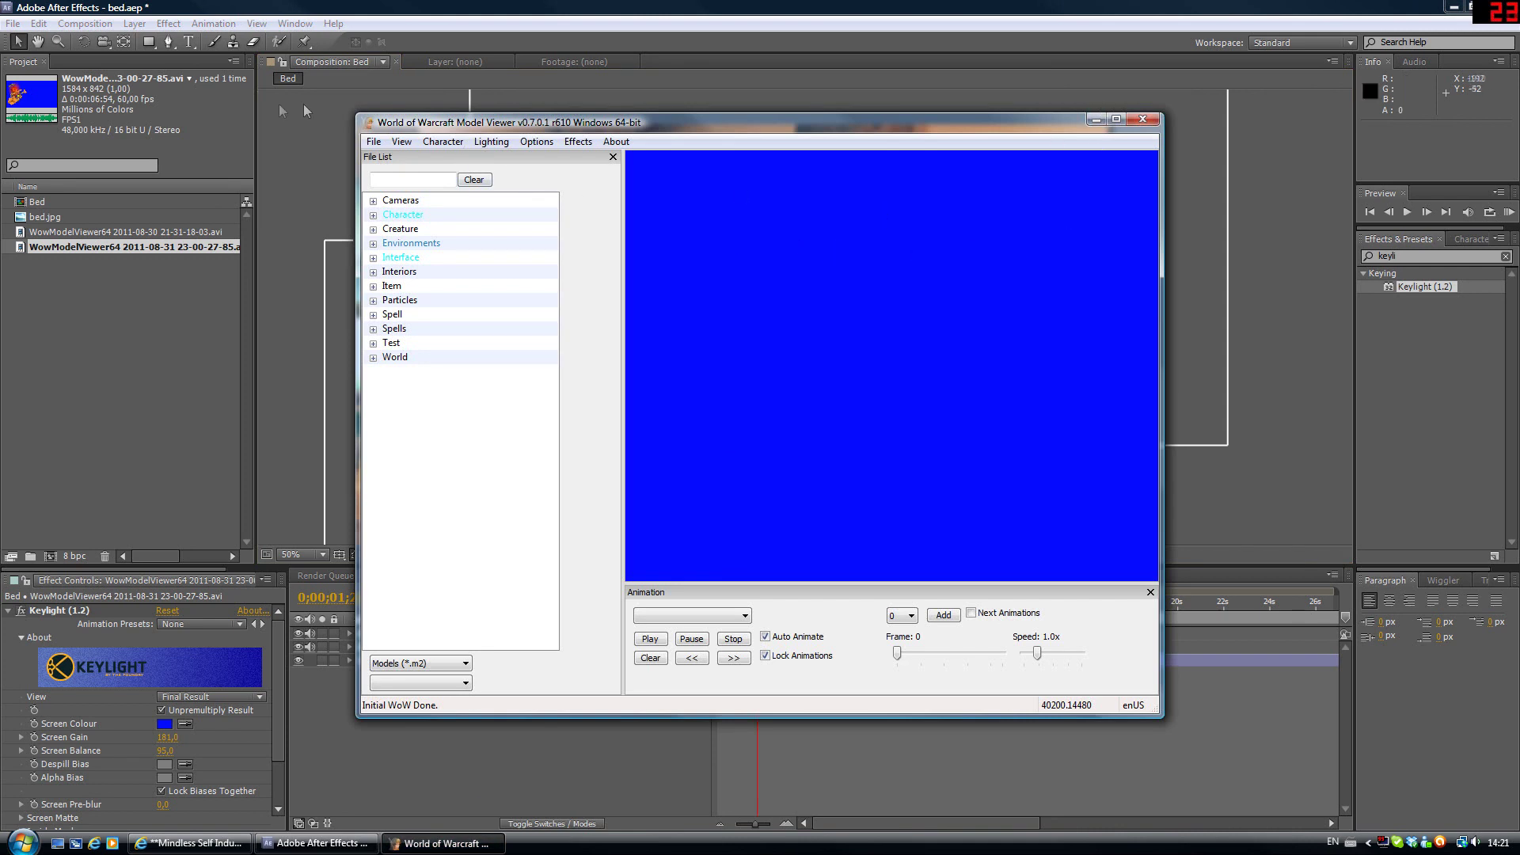
{"action": "left_click", "coordinate": [402, 144]}
{"action": "left_click", "coordinate": [434, 178]}
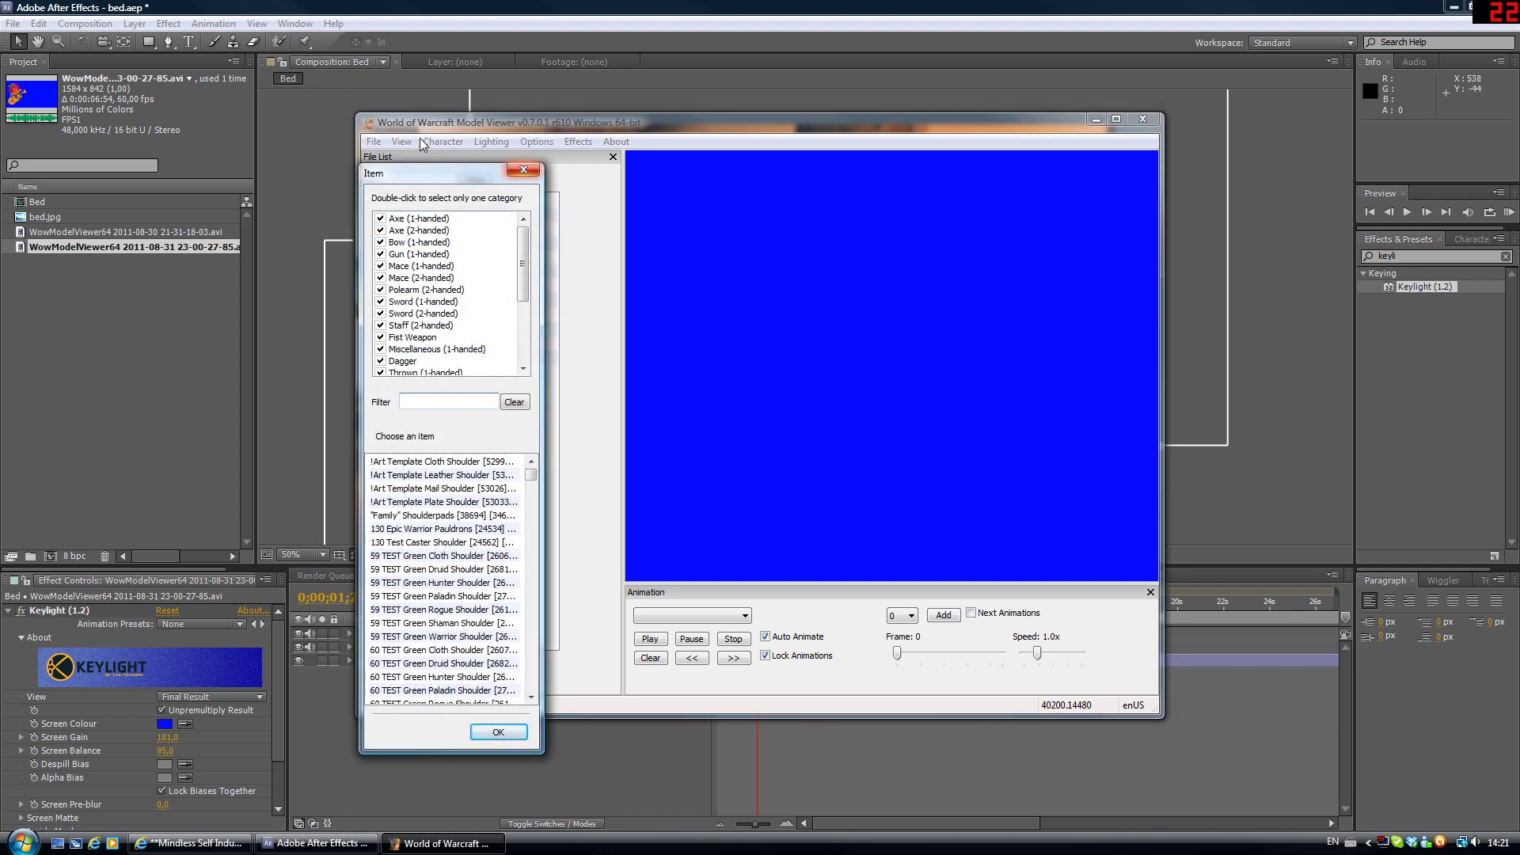
{"action": "type", "text": "wr"}
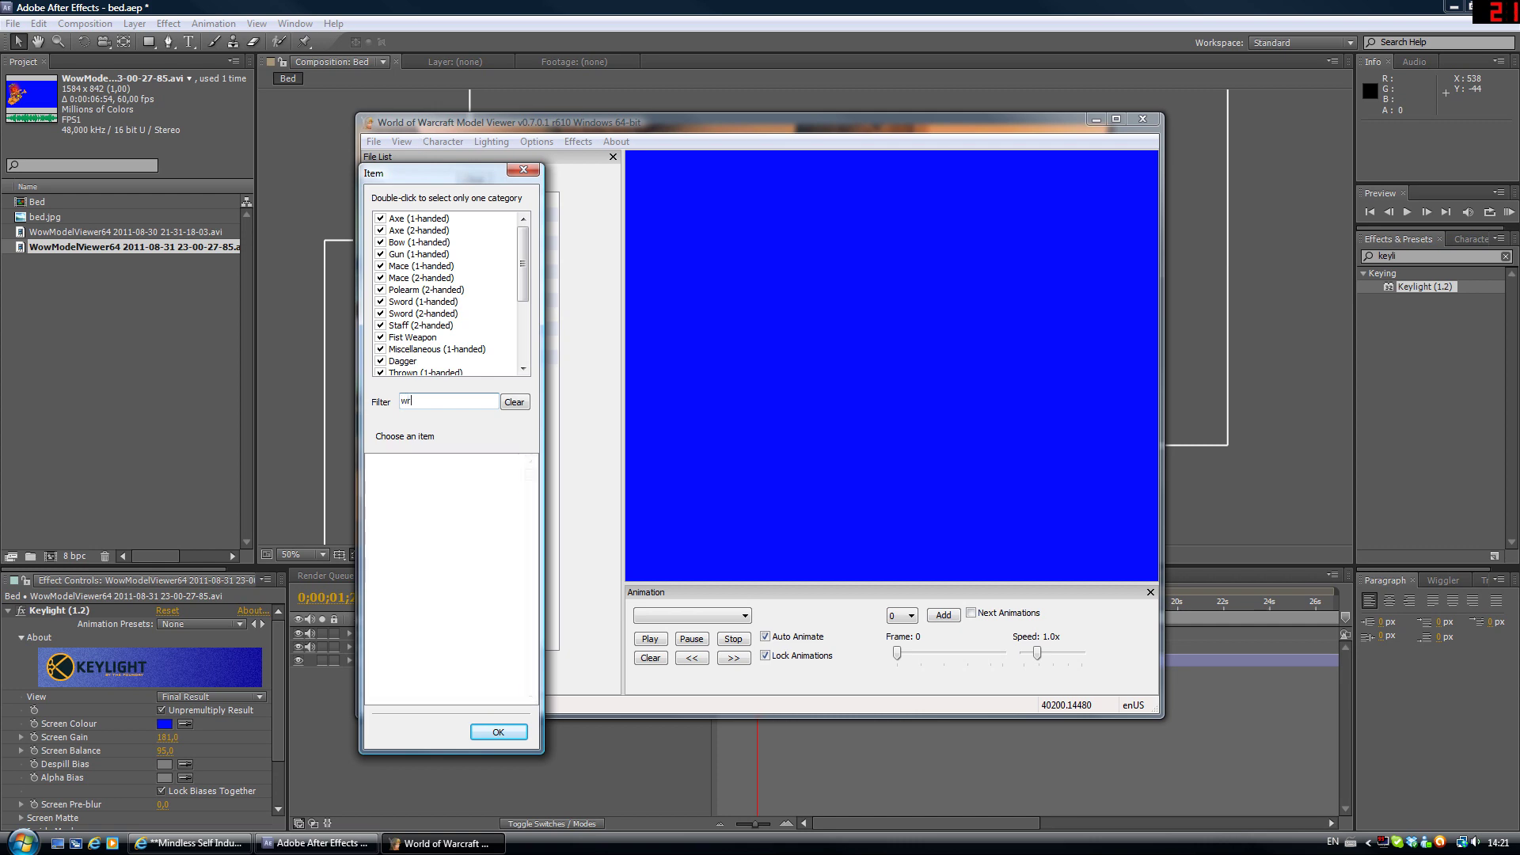
{"action": "type", "text": "athful gladiator's great"}
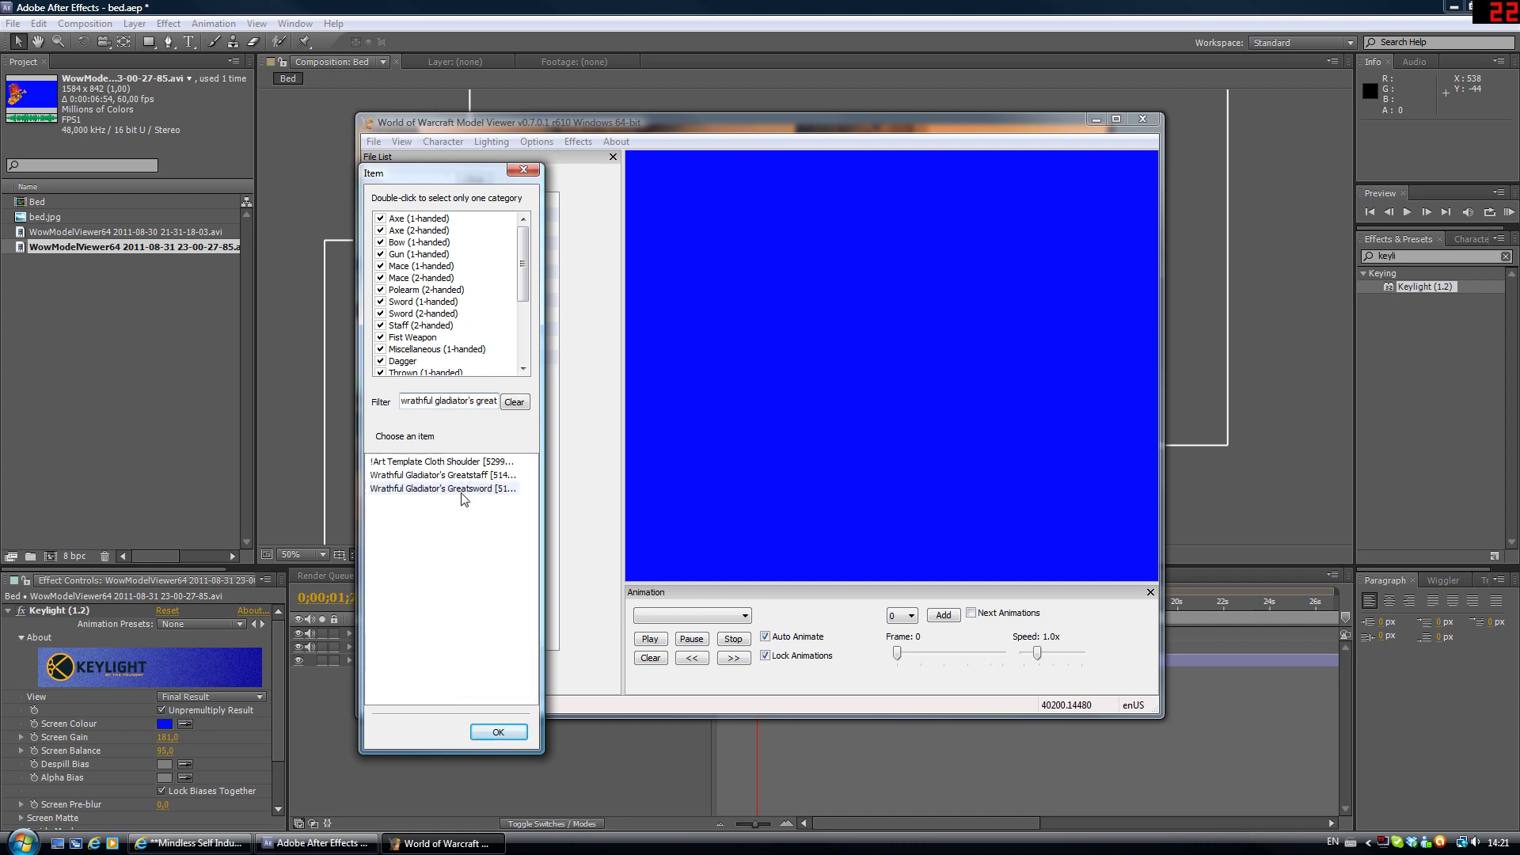
Load the Wrathful Gladiator's Greatsword model and cycle through its skins until the black and red version is chosen
{"action": "left_click", "coordinate": [464, 489]}
{"action": "left_click", "coordinate": [461, 478]}
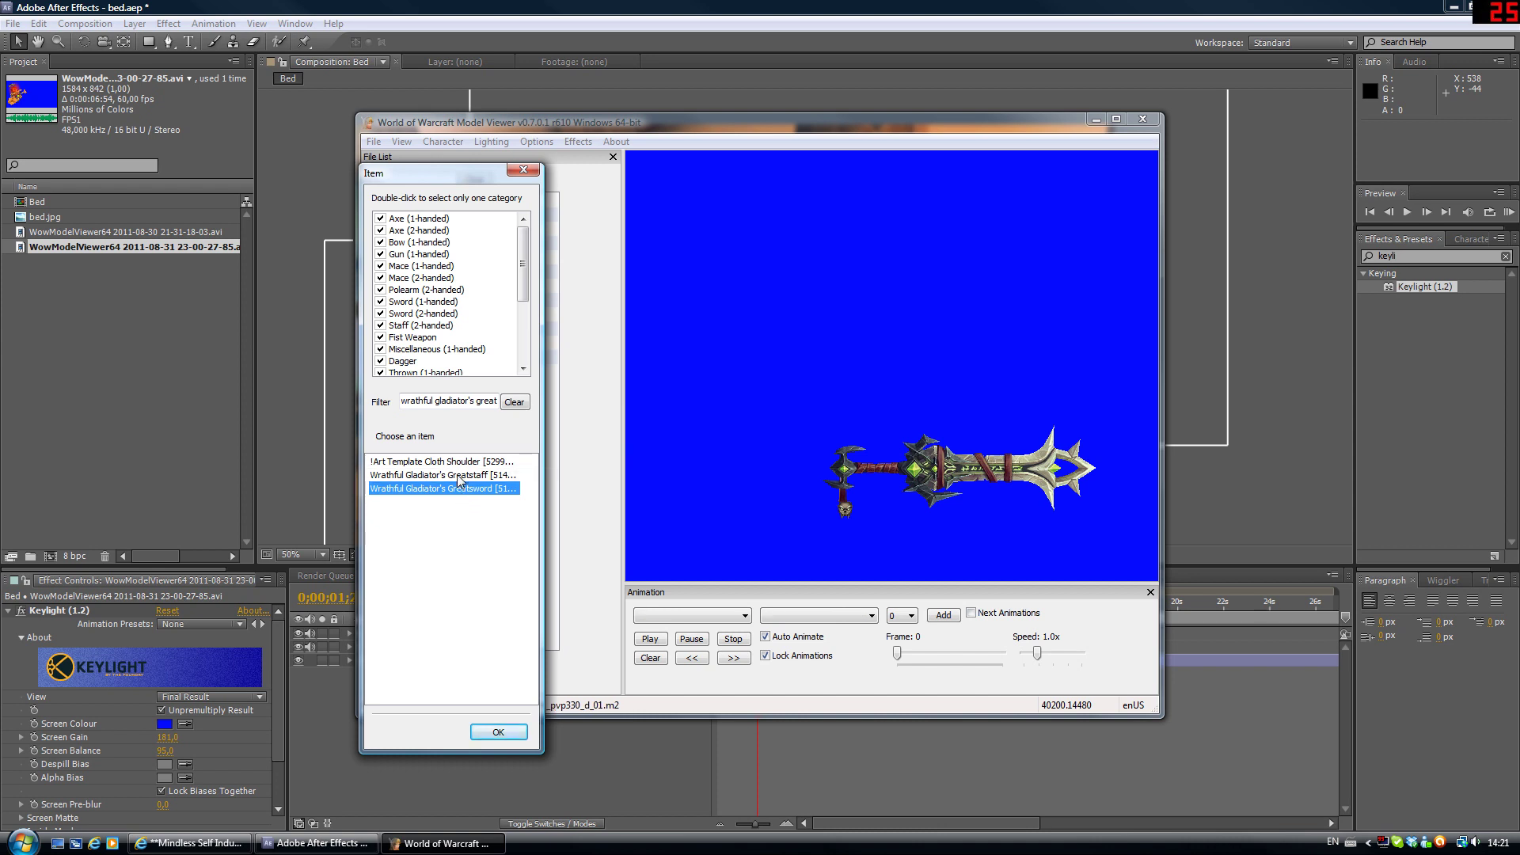
{"action": "left_click", "coordinate": [459, 489]}
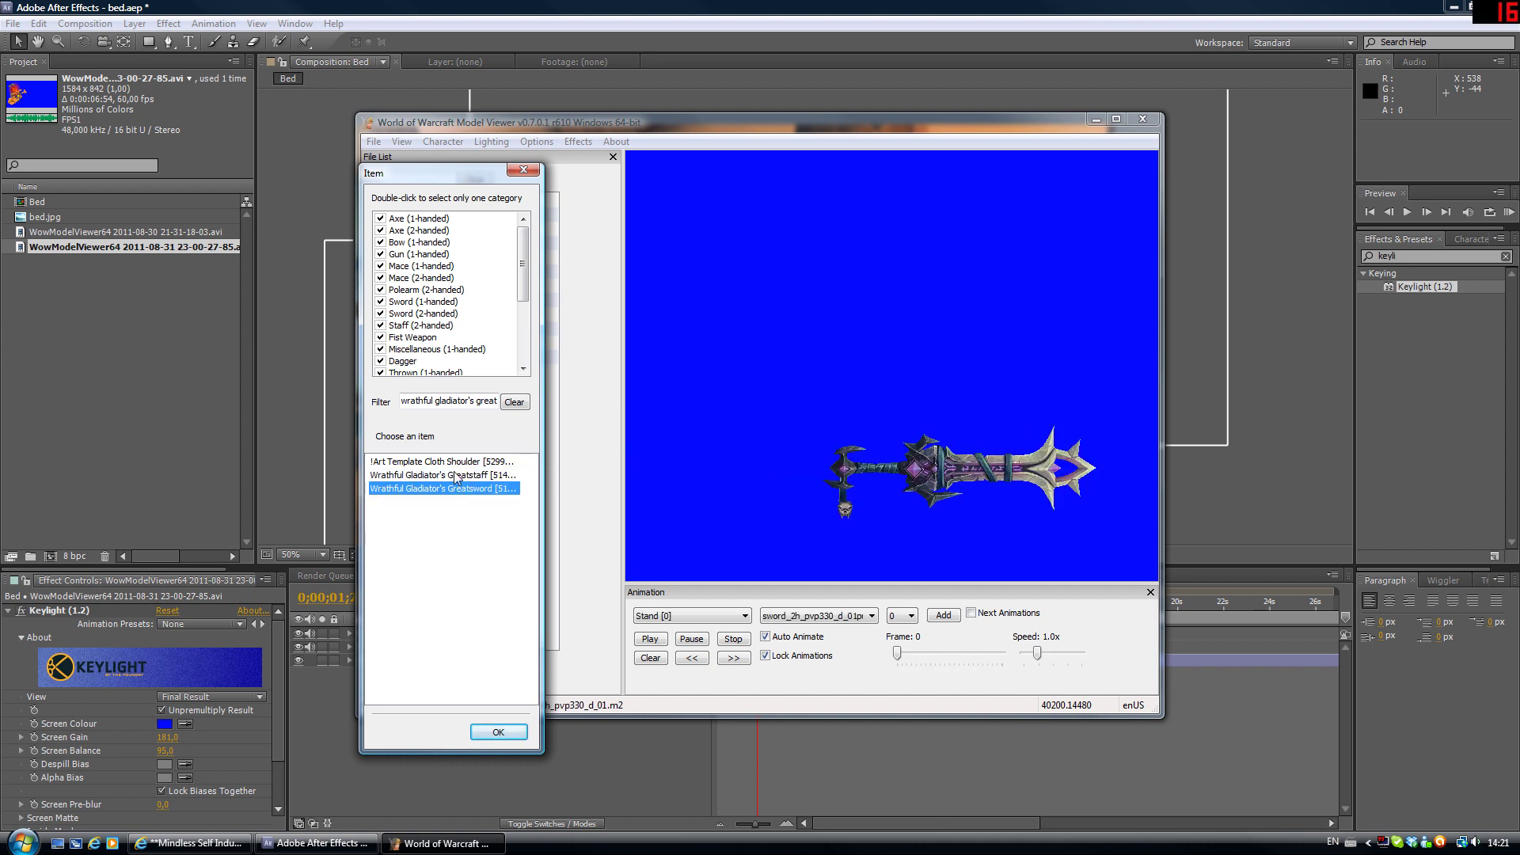
{"action": "left_click", "coordinate": [455, 477]}
{"action": "left_click", "coordinate": [455, 490]}
{"action": "left_click", "coordinate": [455, 477]}
{"action": "left_click", "coordinate": [455, 490]}
{"action": "left_click", "coordinate": [455, 477]}
{"action": "left_click", "coordinate": [455, 490]}
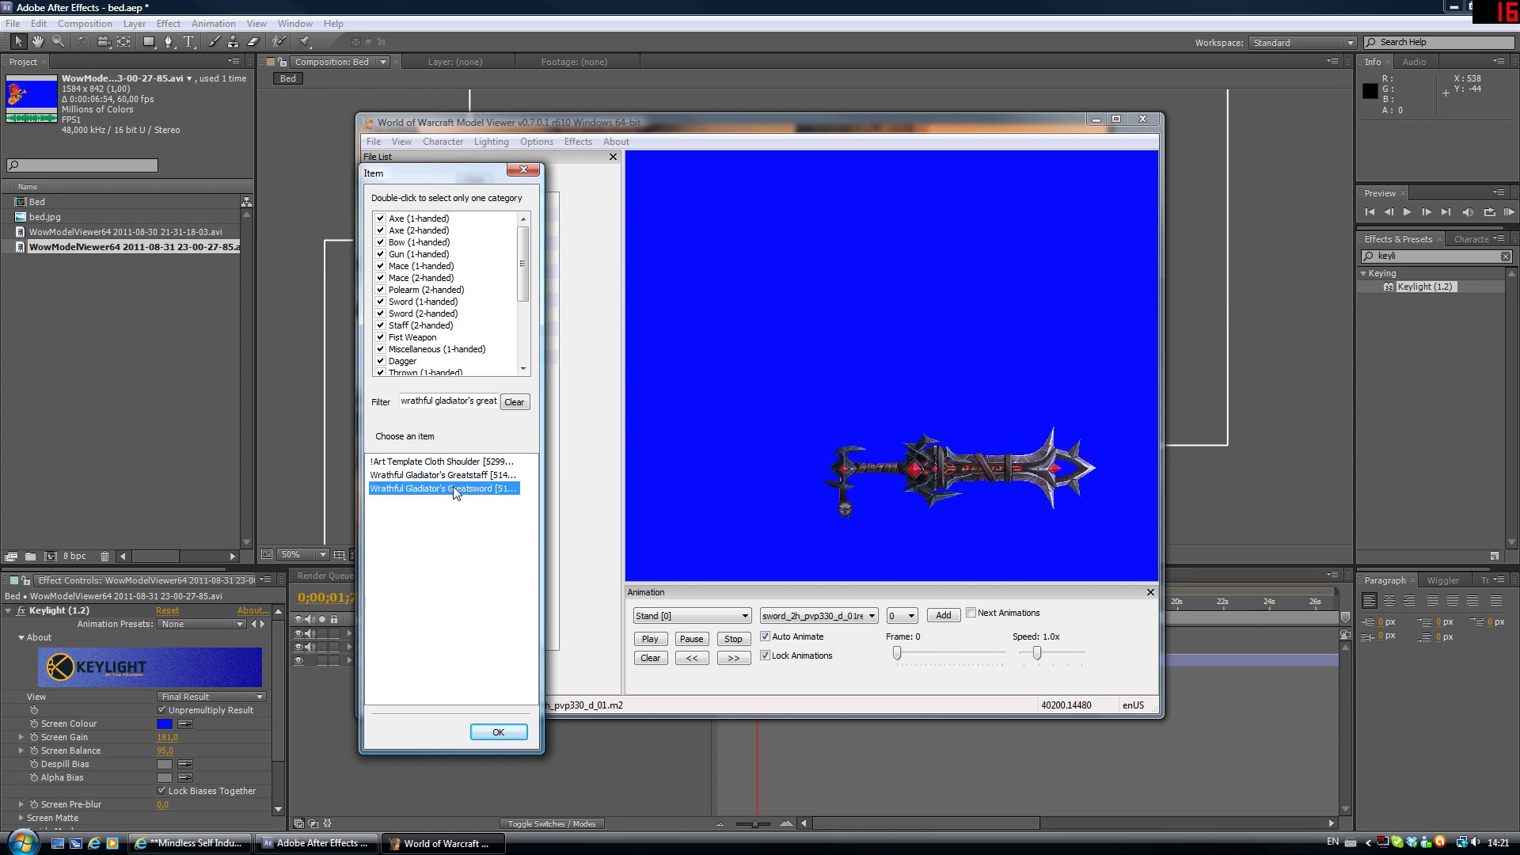
Close the item picker, enlarge the model viewer window and frame the greatsword against the blue background
{"action": "left_click_drag", "start_coordinate": [875, 449], "coordinate": [909, 434]}
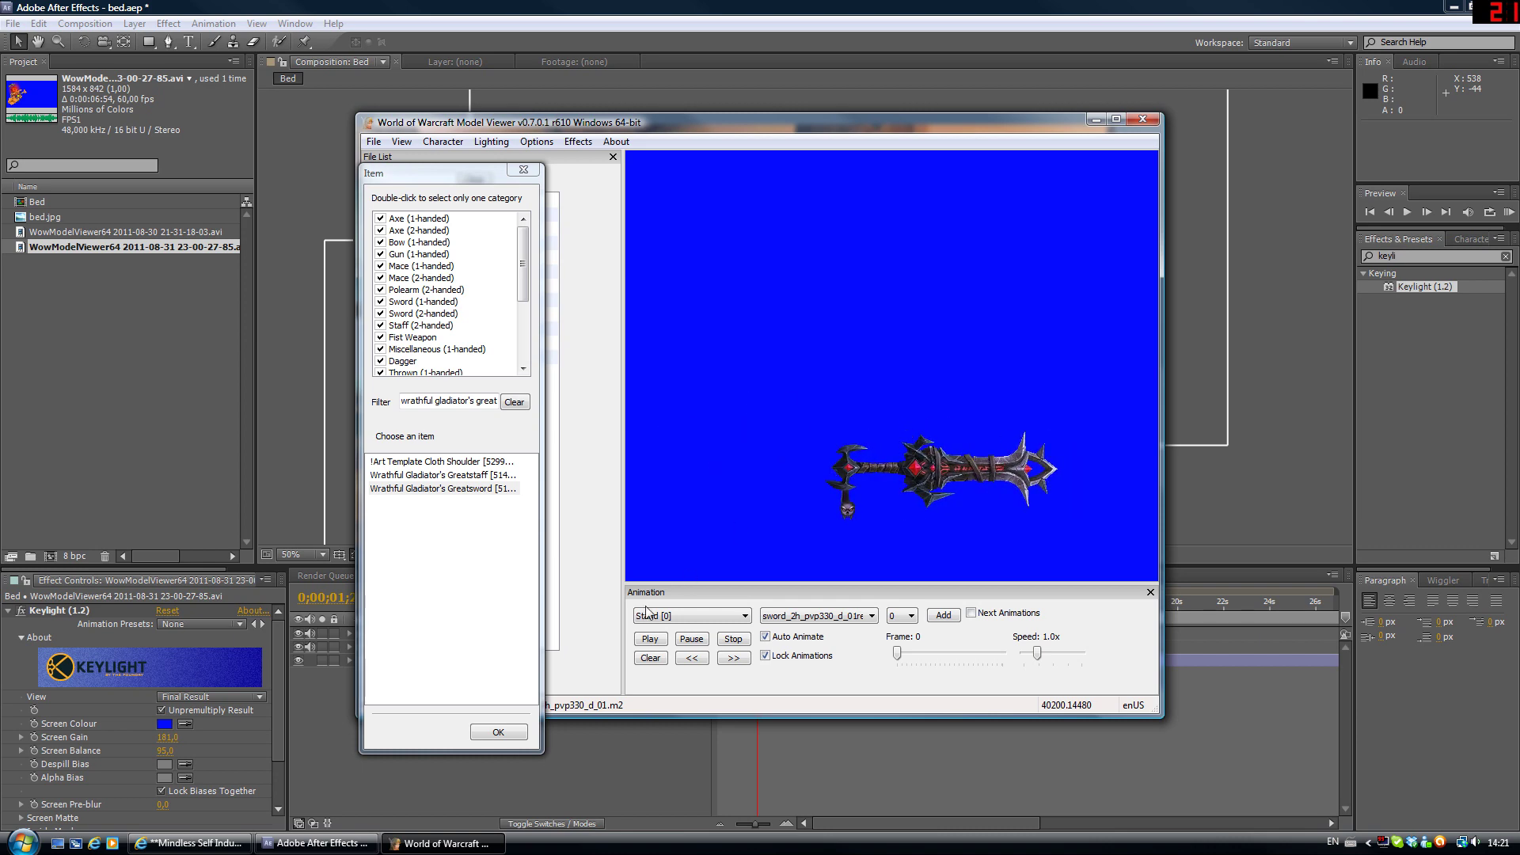
{"action": "left_click", "coordinate": [498, 732]}
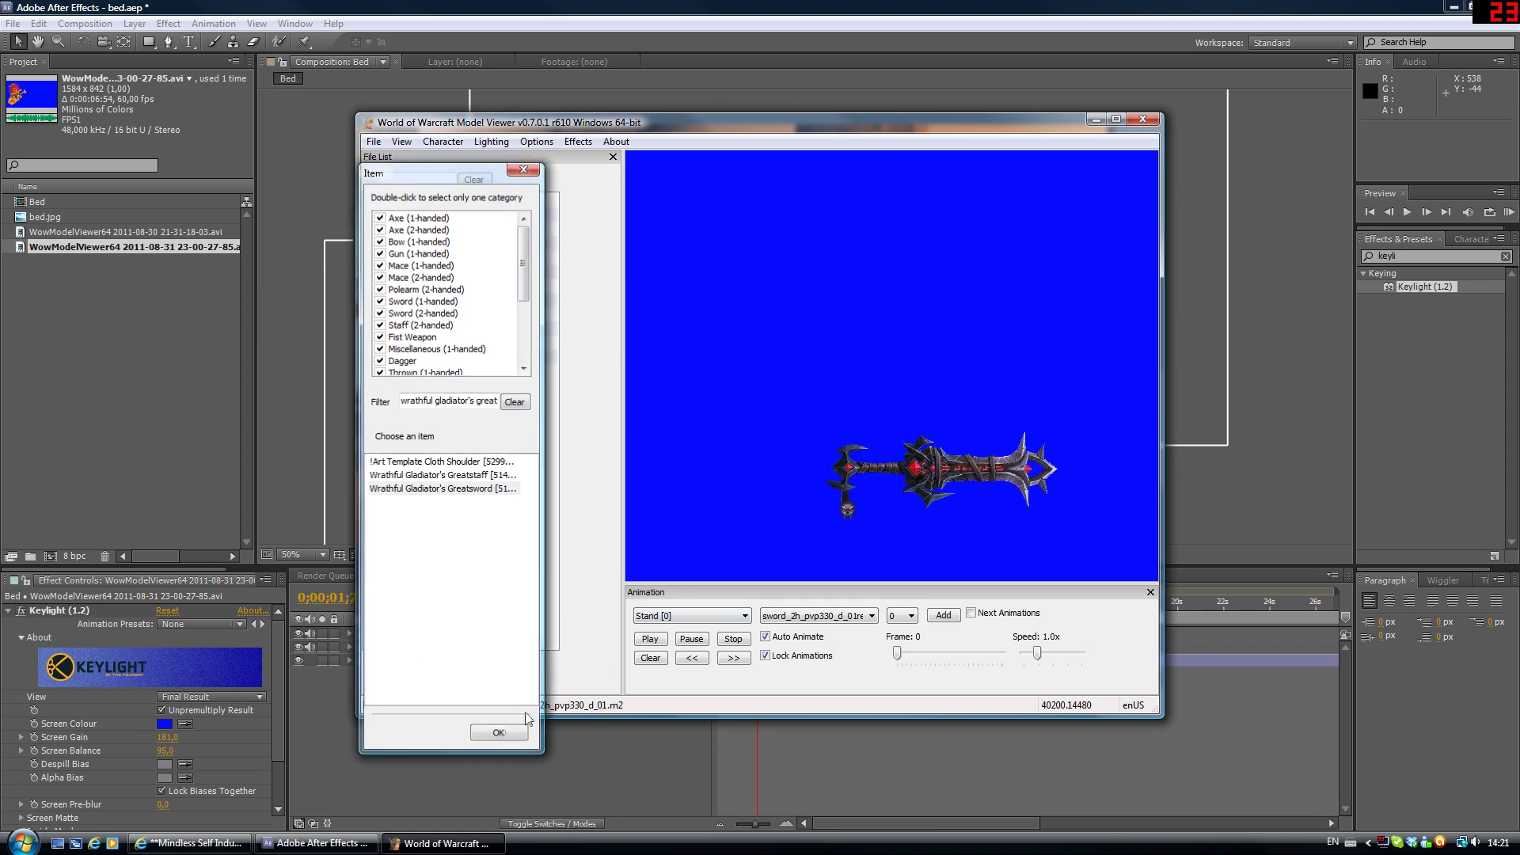
{"action": "left_click", "coordinate": [1116, 119]}
{"action": "left_click_drag", "start_coordinate": [1056, 309], "coordinate": [982, 289]}
{"action": "scroll", "coordinate": [982, 289], "scroll_direction": "up", "scroll_amount": 3}
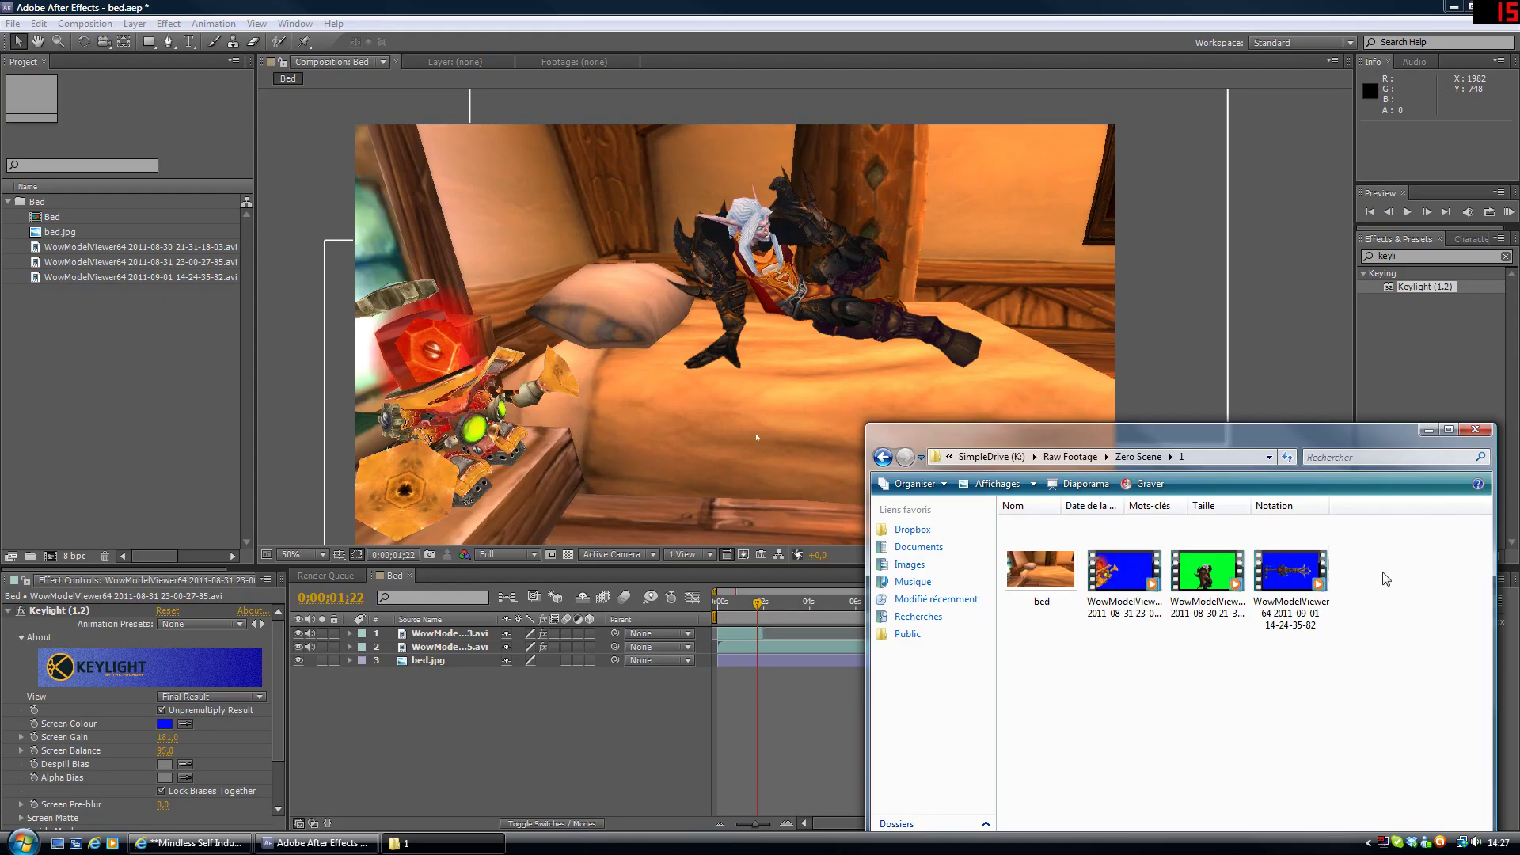
{"action": "left_click_drag", "start_coordinate": [1425, 716], "coordinate": [1279, 572]}
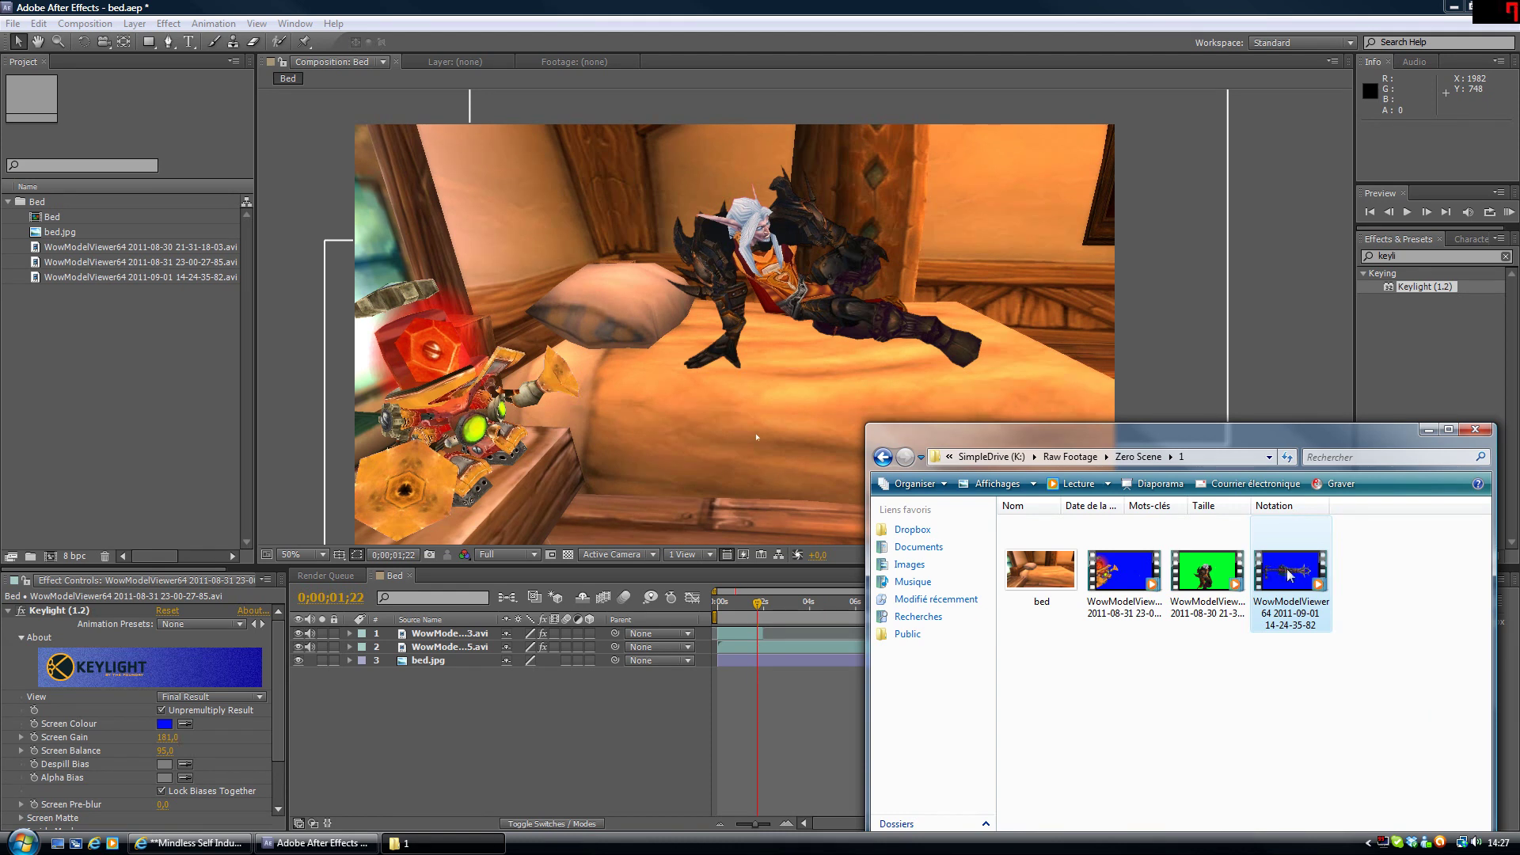
{"action": "left_click_drag", "start_coordinate": [1411, 669], "coordinate": [952, 558]}
{"action": "left_click", "coordinate": [1236, 665]}
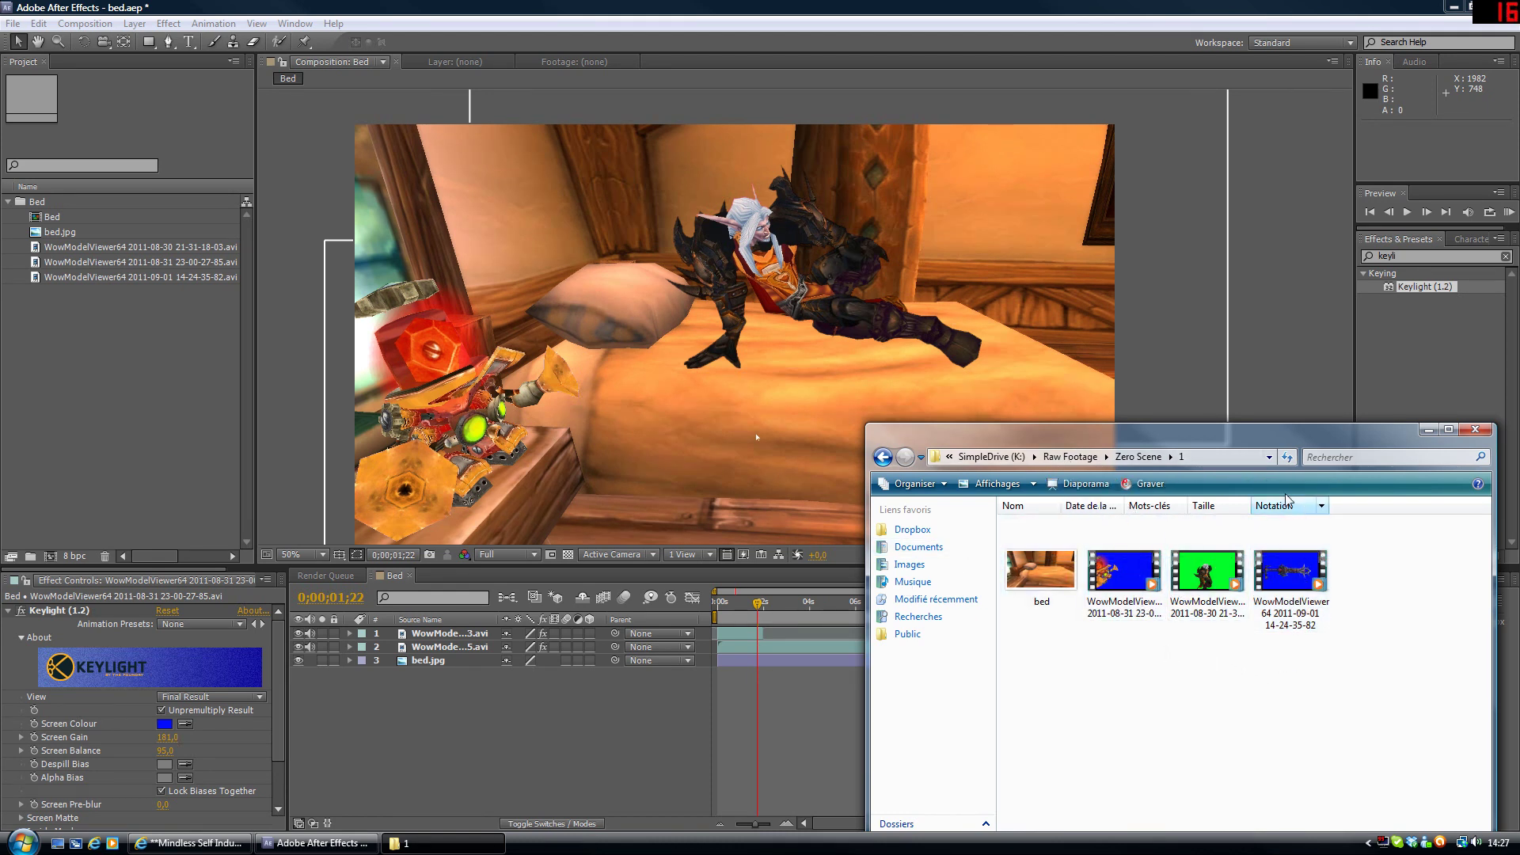
{"action": "left_click", "coordinate": [1144, 457]}
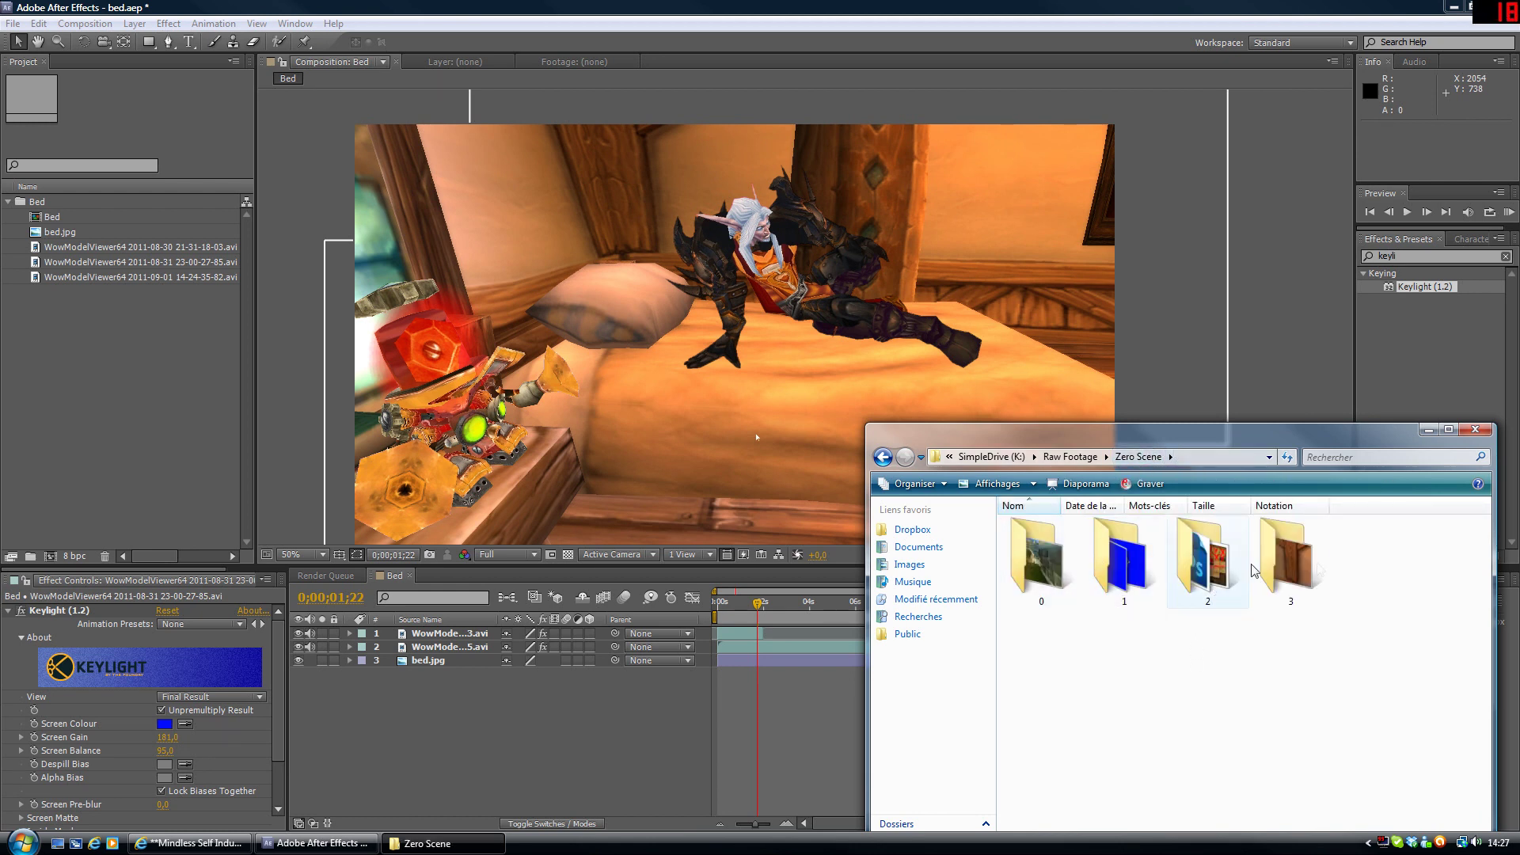
{"action": "double_click", "coordinate": [1120, 571]}
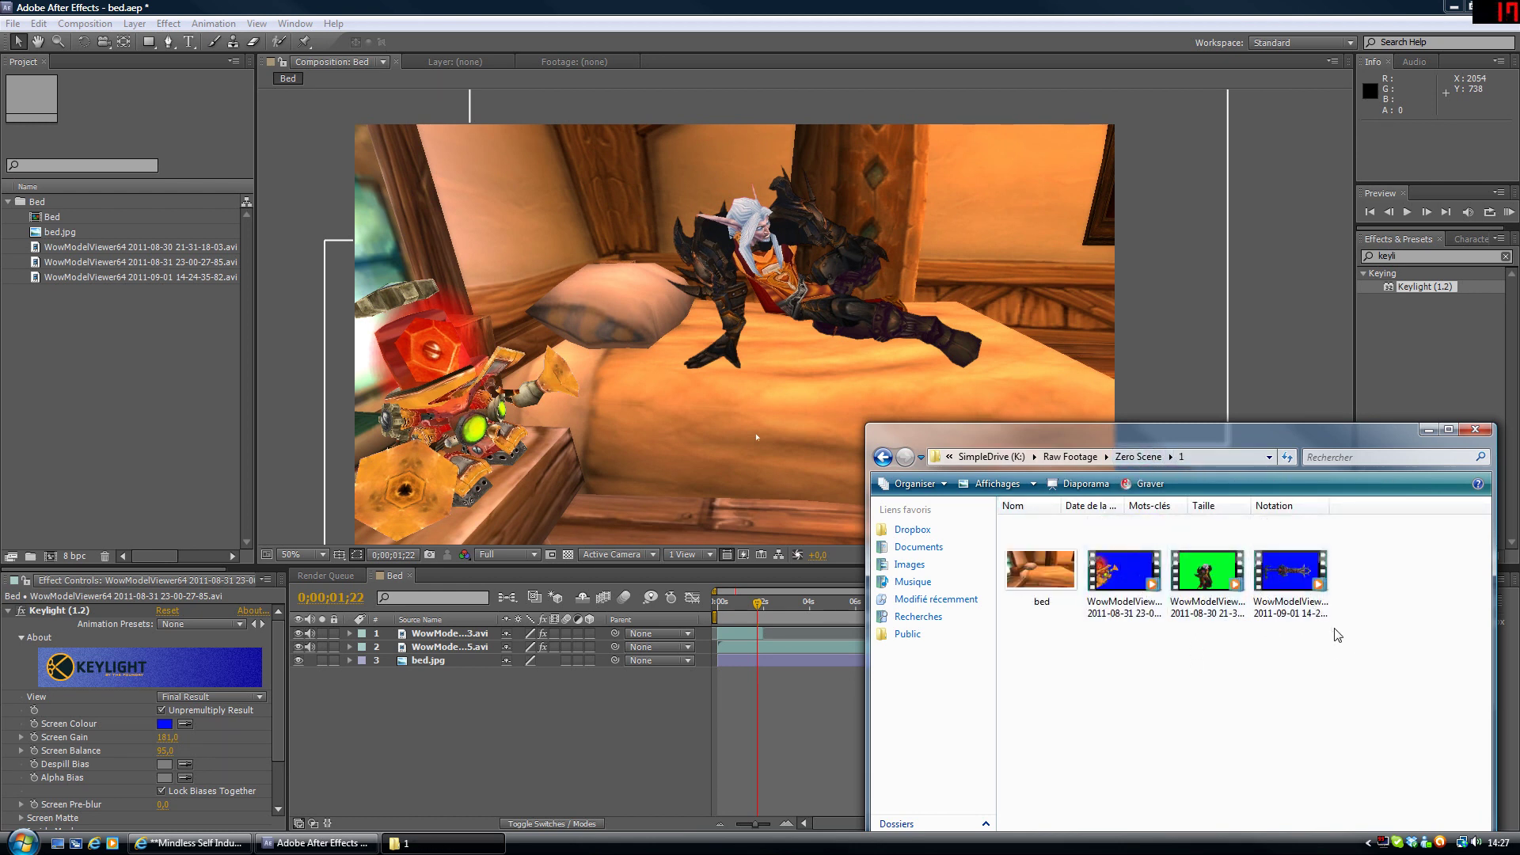
{"action": "left_click_drag", "start_coordinate": [1302, 590], "coordinate": [142, 328]}
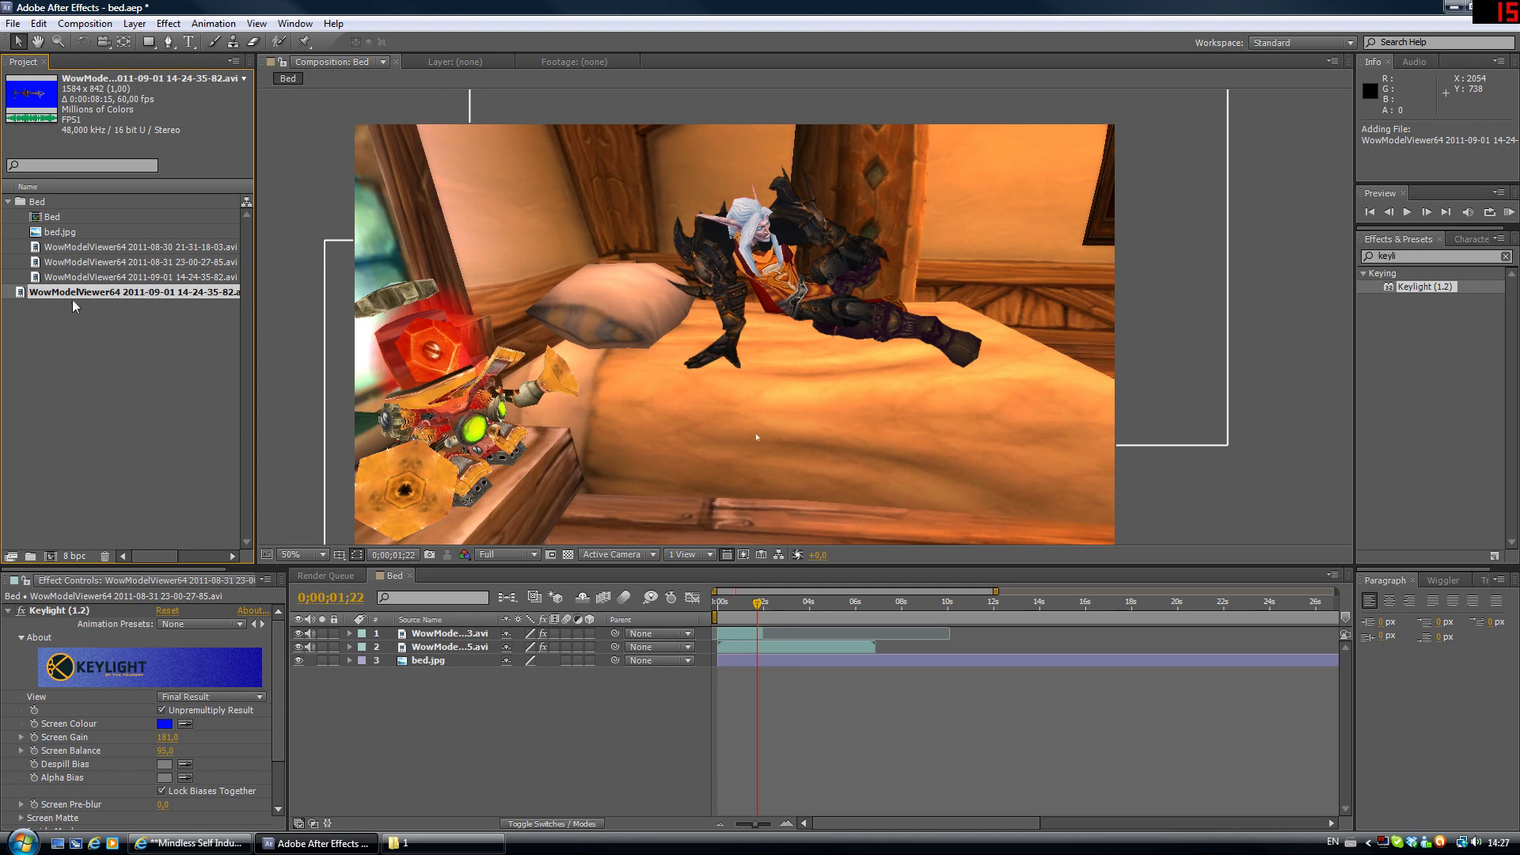
{"action": "left_click_drag", "start_coordinate": [73, 292], "coordinate": [48, 207]}
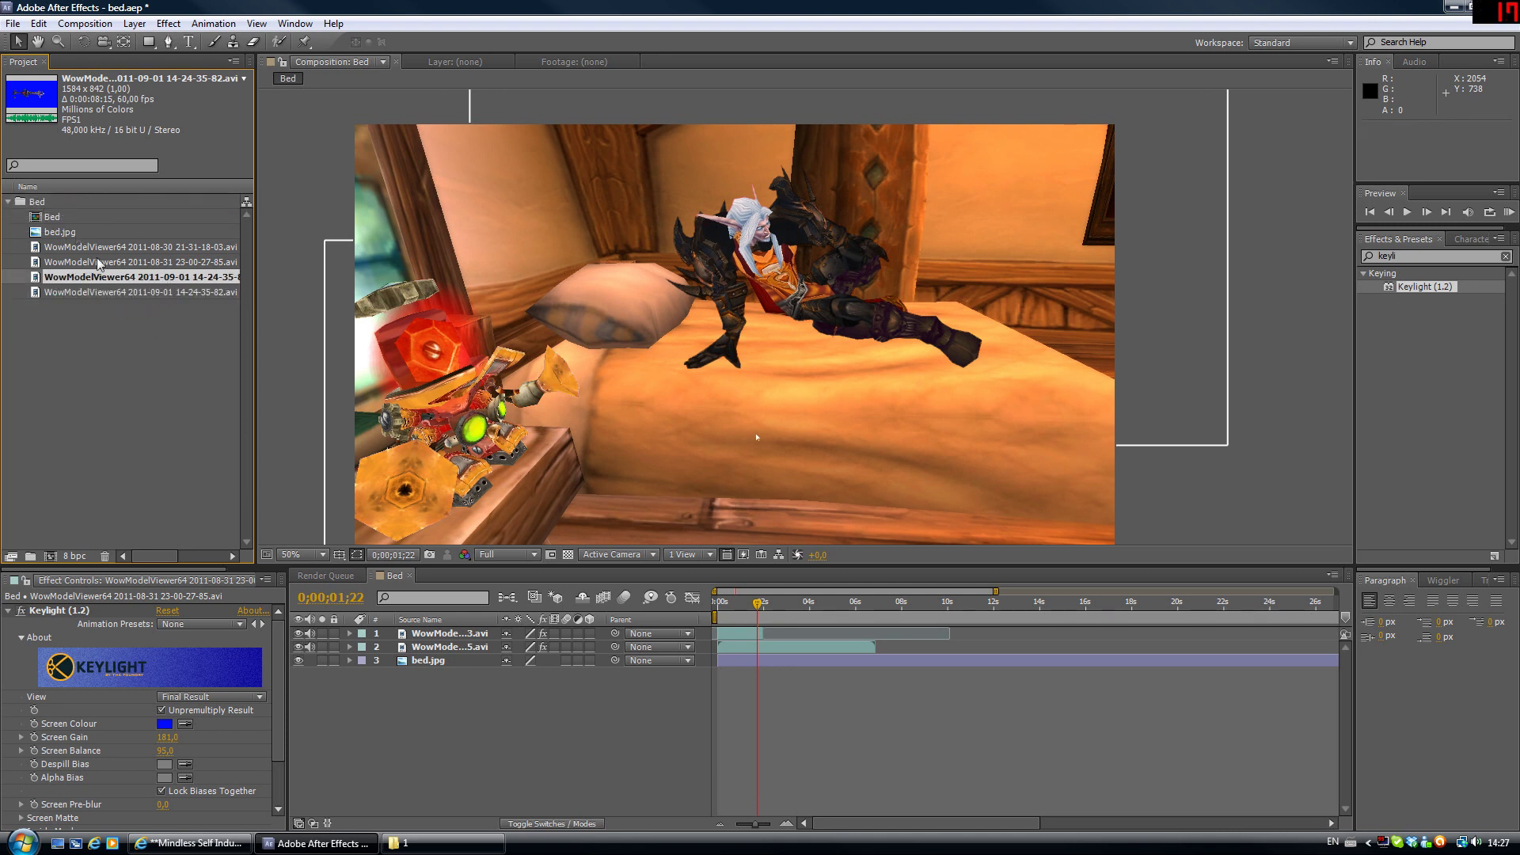
Add the sword clip to the Bed composition directly above bed.jpg and copy the robot layer's Keylight effect onto it
{"action": "left_click_drag", "start_coordinate": [135, 290], "coordinate": [428, 665]}
{"action": "left_click", "coordinate": [440, 662]}
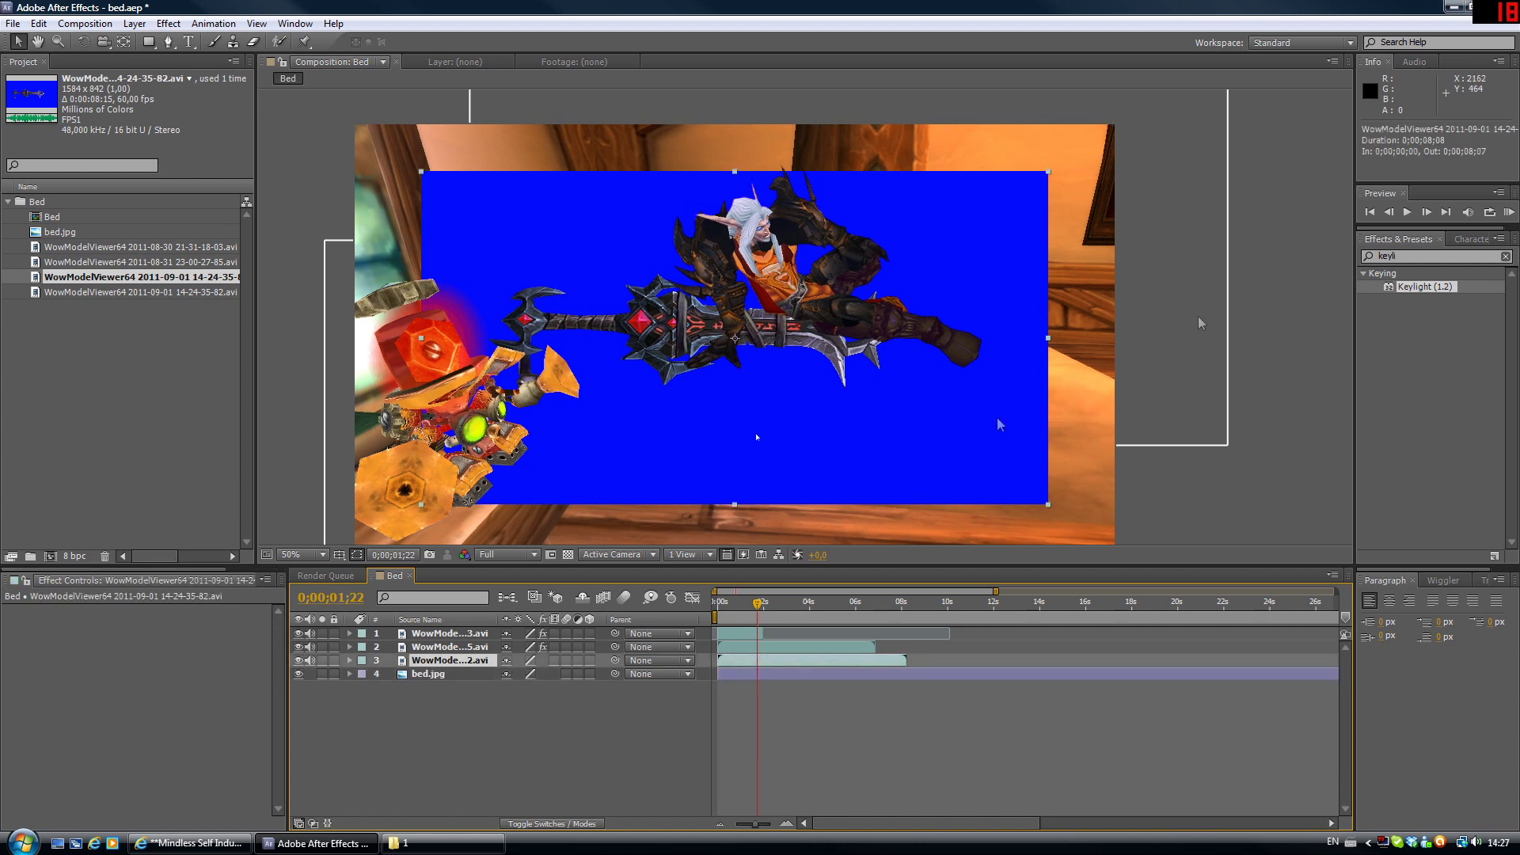
{"action": "left_click", "coordinate": [468, 647]}
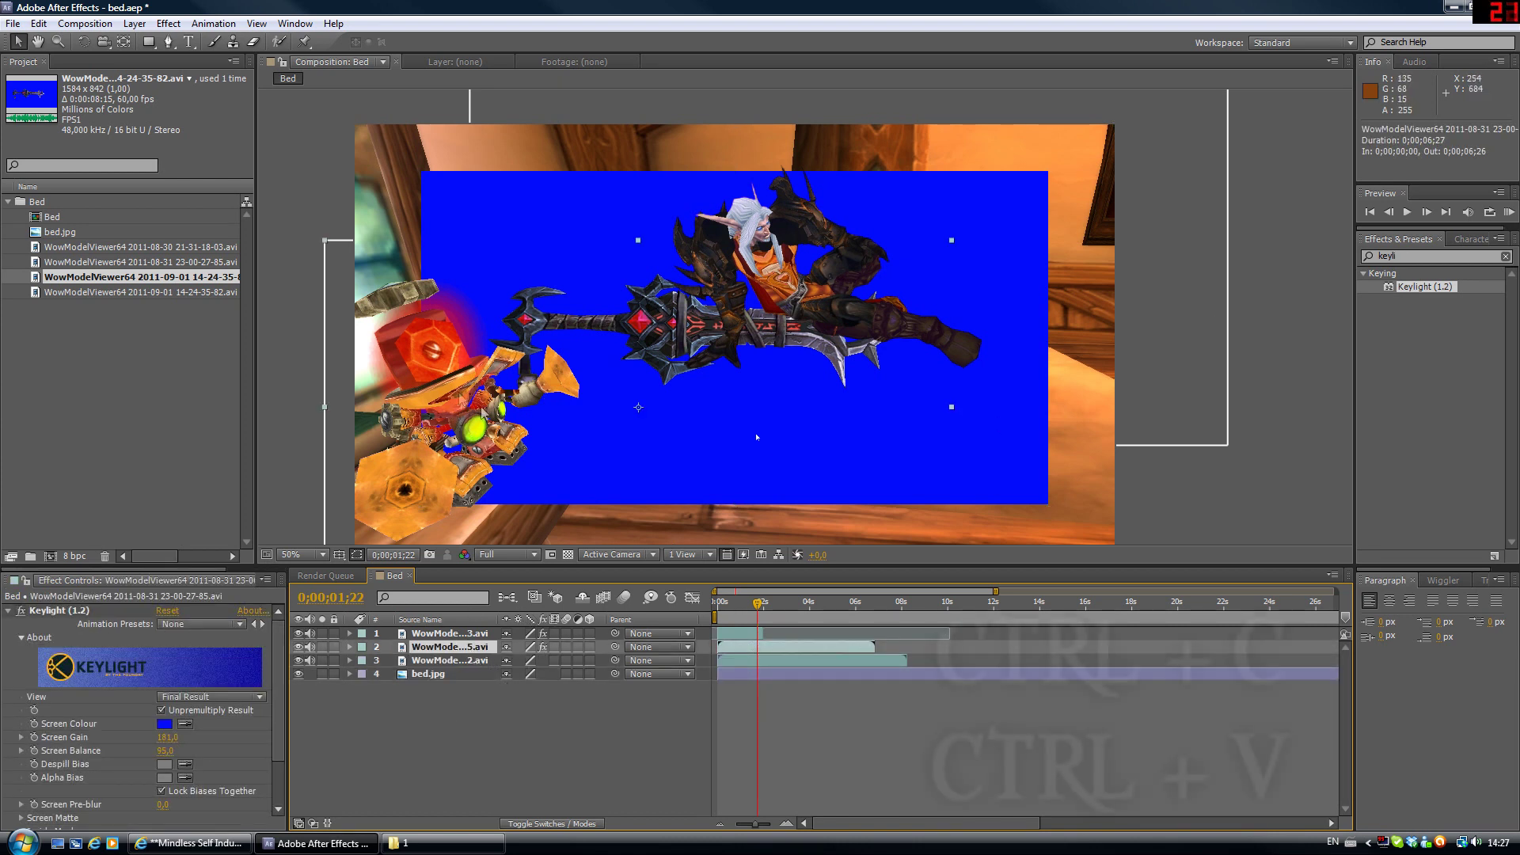
{"action": "left_click", "coordinate": [63, 612]}
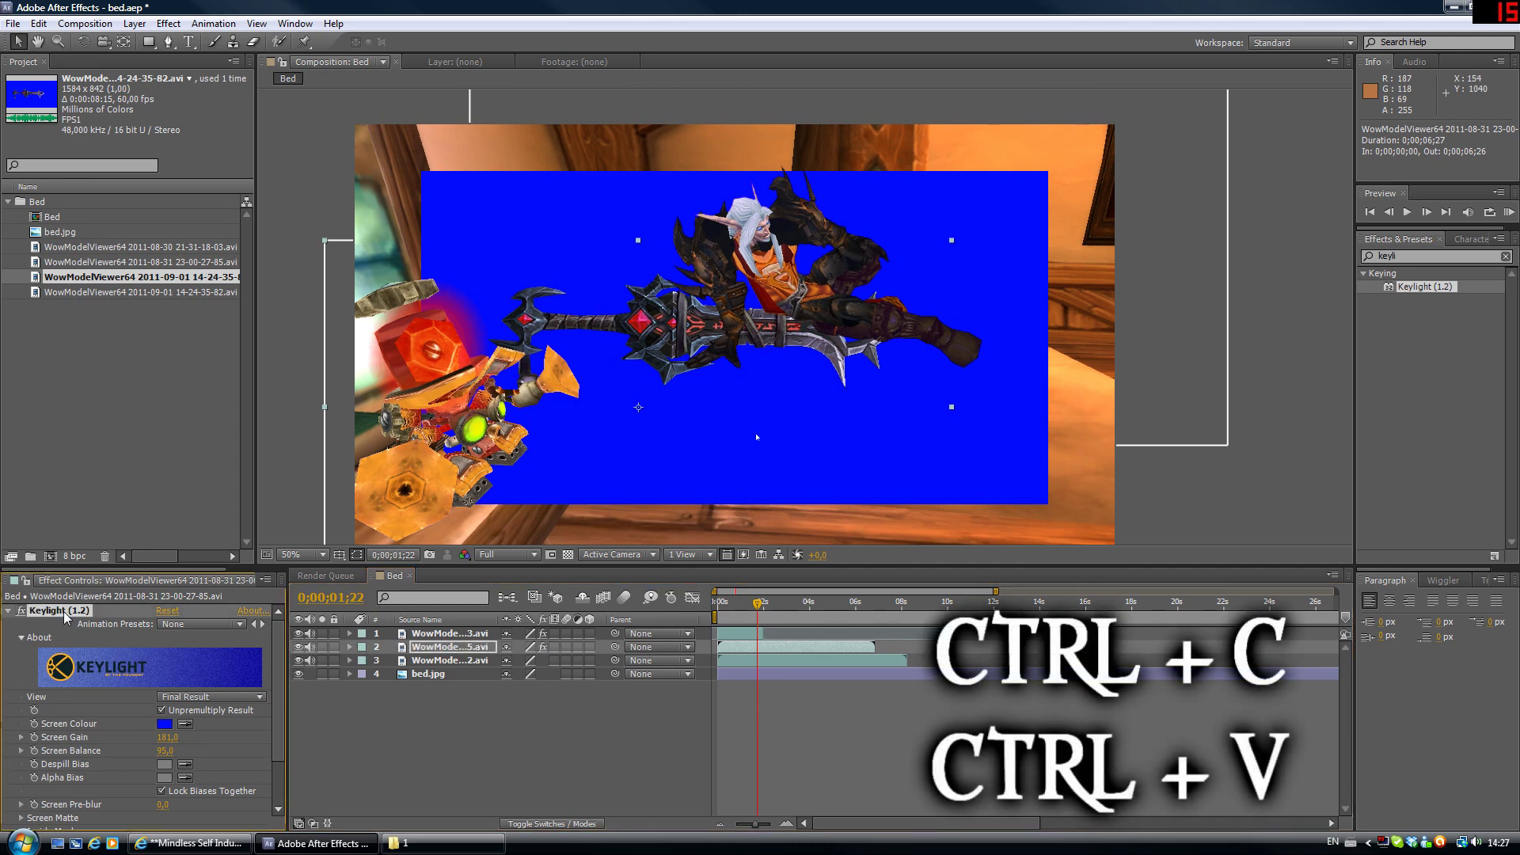
{"action": "left_click", "coordinate": [464, 661]}
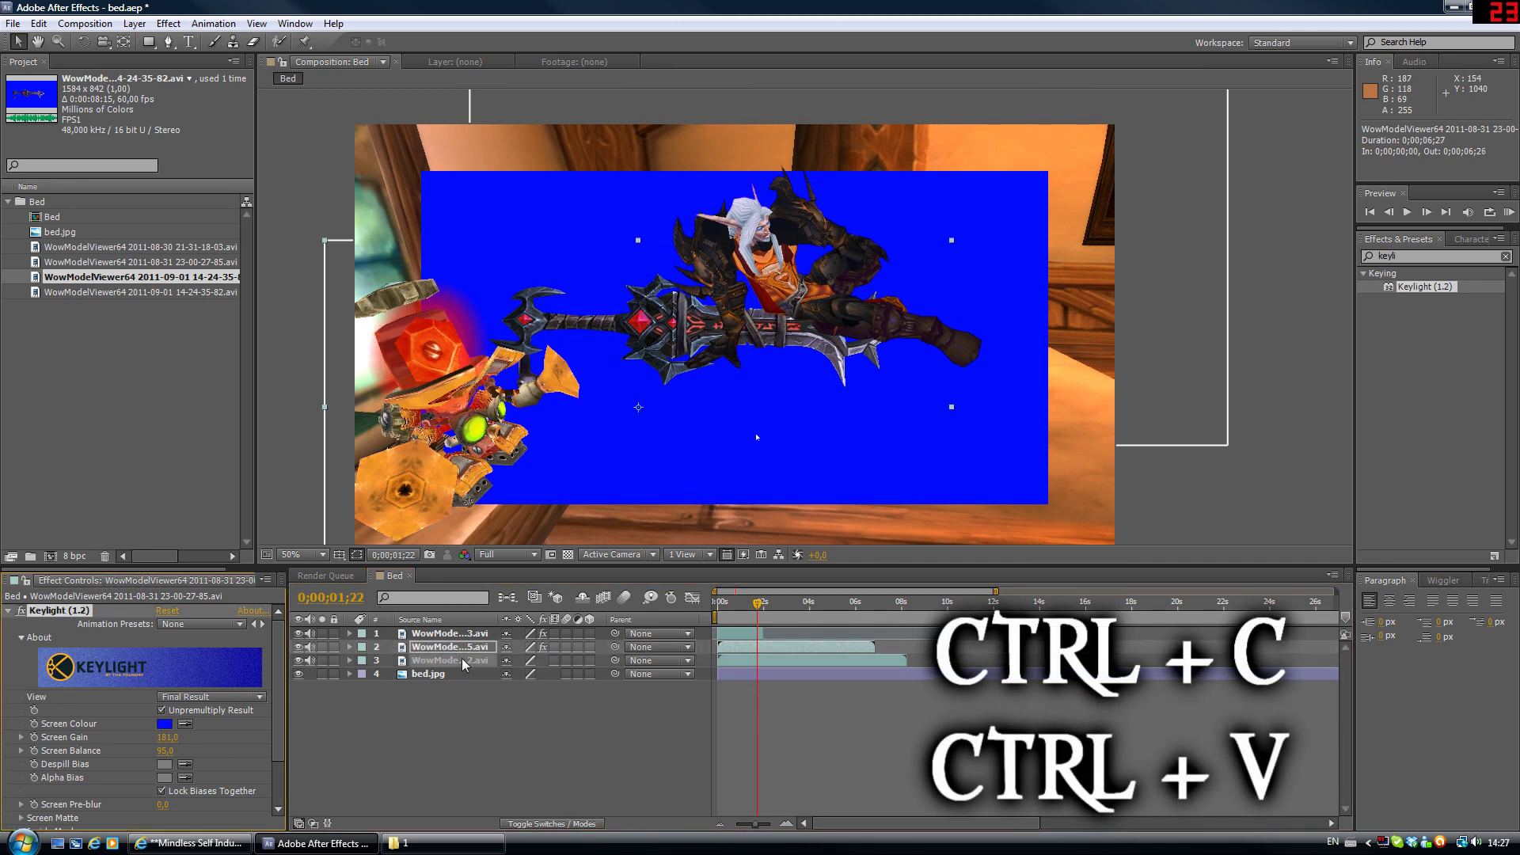
{"action": "key", "text": "ctrl+v"}
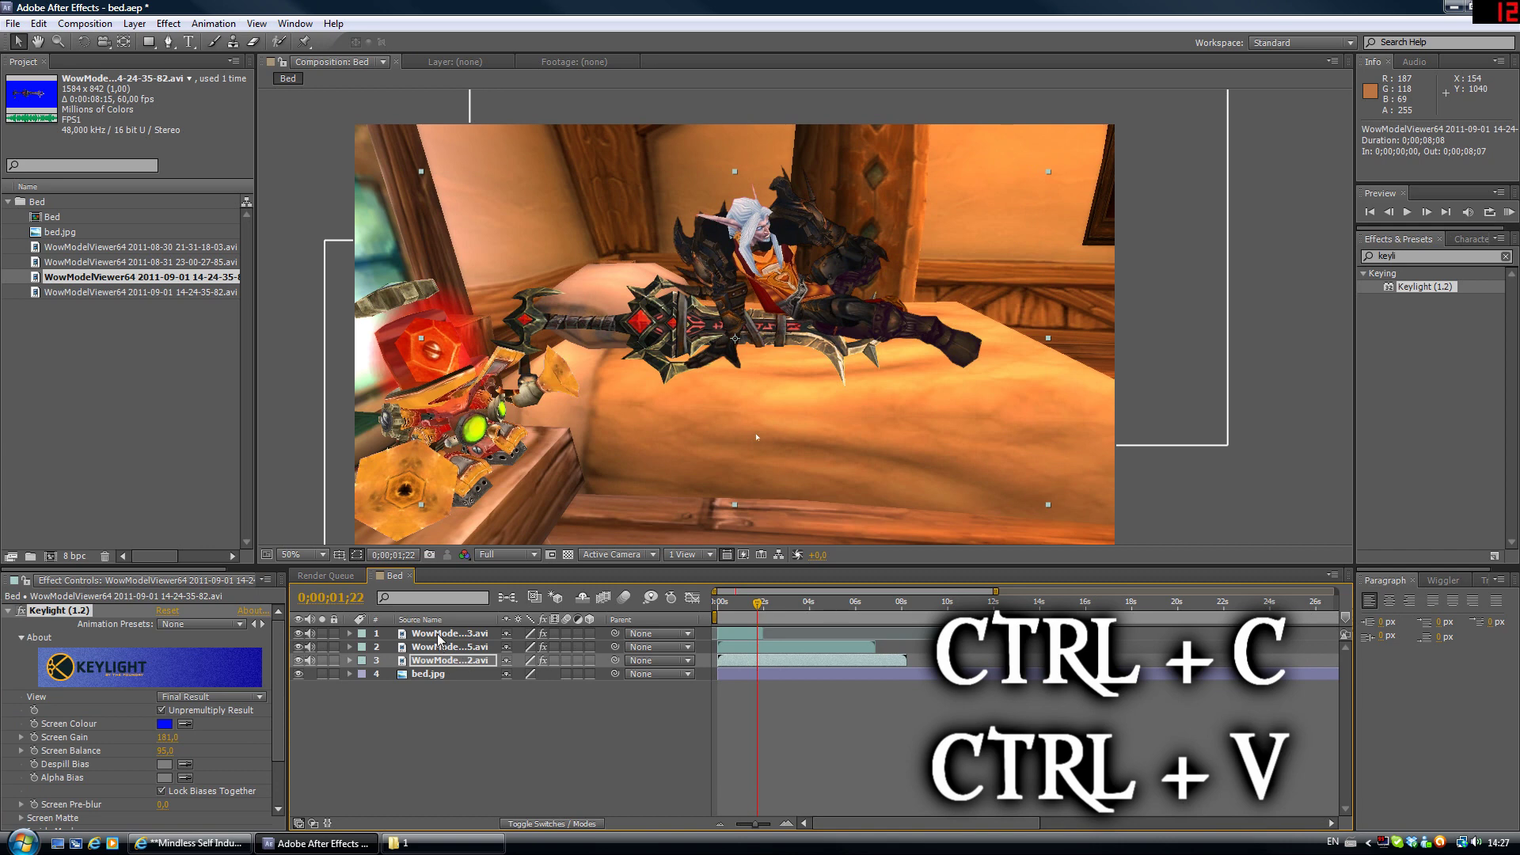
Move the sword onto the bed below the character and lower its Keylight Screen Gain to about 106
{"action": "left_click_drag", "start_coordinate": [700, 333], "coordinate": [784, 422]}
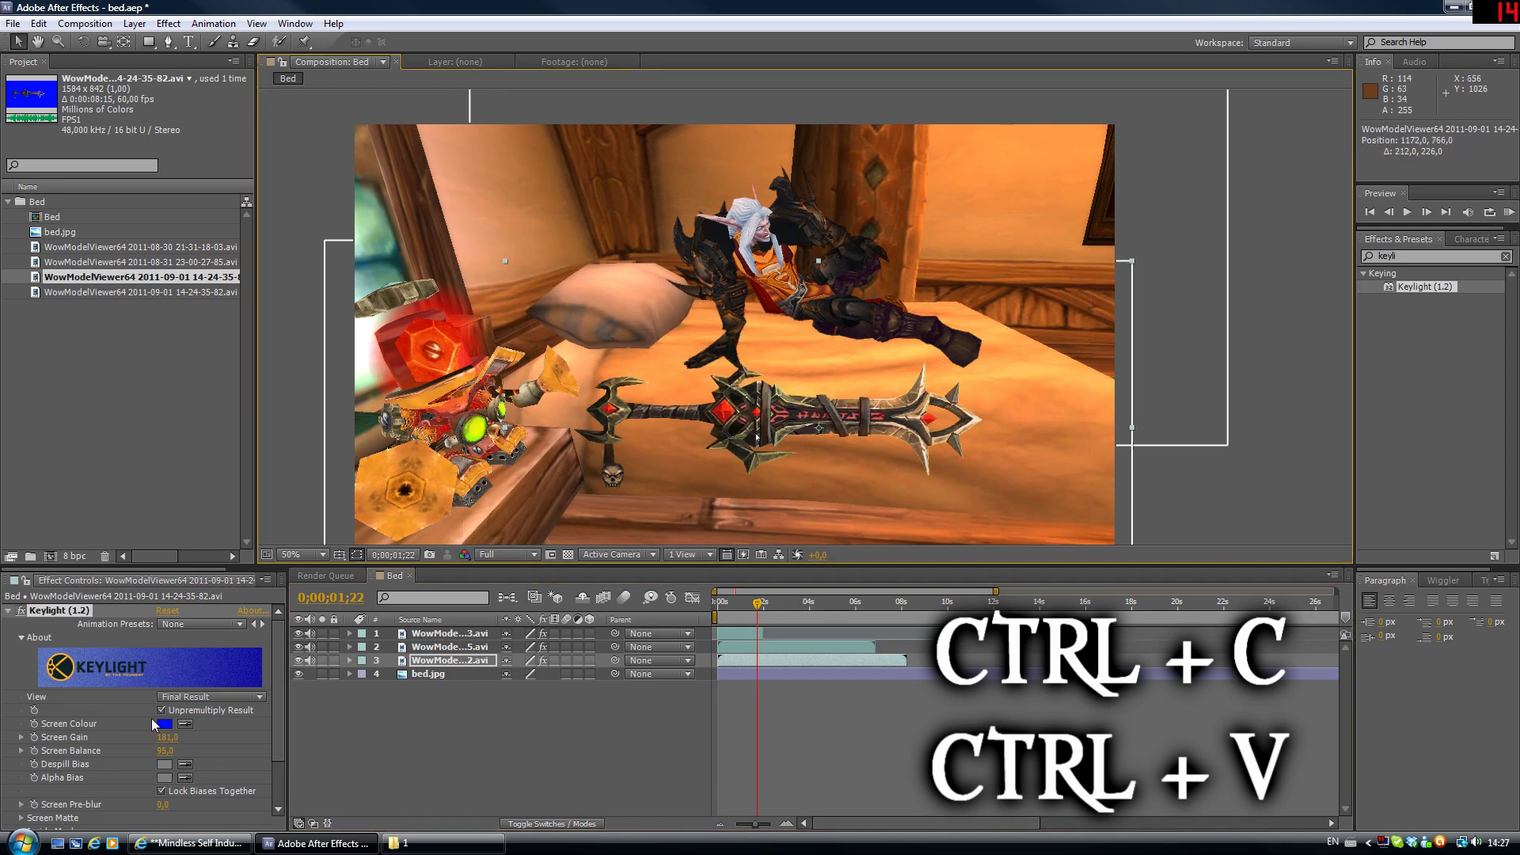
{"action": "left_click_drag", "start_coordinate": [167, 737], "coordinate": [156, 737]}
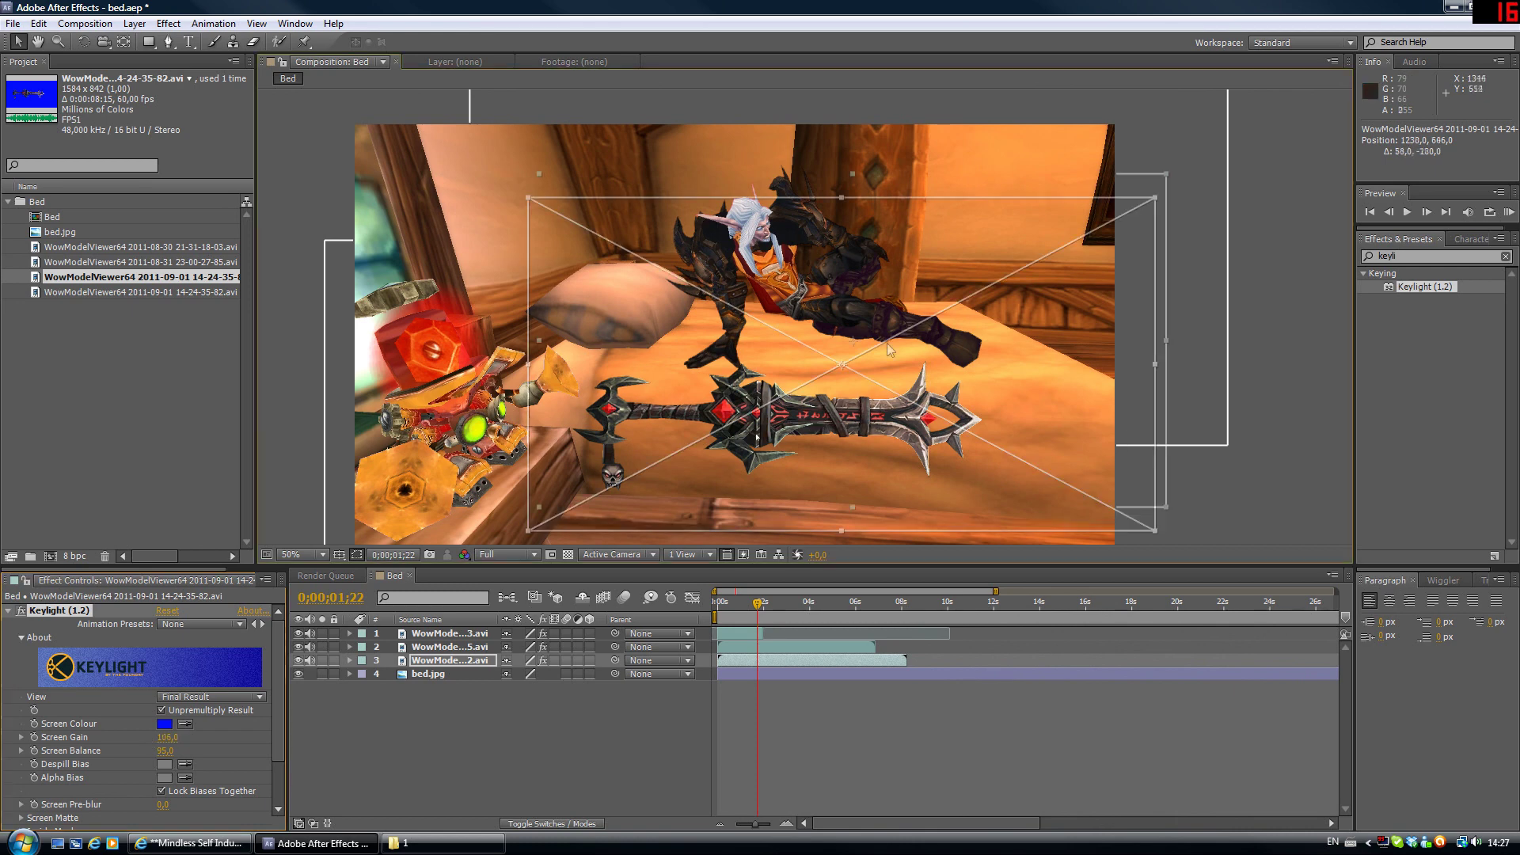
Reposition the sword and rotate it to hang point-down against the wall beyond the character's feet
{"action": "mouse_move", "coordinate": [865, 430]}
{"action": "left_mouse_down"}
{"action": "mouse_move", "coordinate": [954, 274]}
{"action": "mouse_move", "coordinate": [1030, 232]}
{"action": "mouse_move", "coordinate": [913, 410]}
{"action": "mouse_move", "coordinate": [954, 389]}
{"action": "left_mouse_up"}
{"action": "key", "text": "w"}
{"action": "mouse_move", "coordinate": [954, 332]}
{"action": "left_mouse_down"}
{"action": "mouse_move", "coordinate": [973, 361]}
{"action": "mouse_move", "coordinate": [950, 448]}
{"action": "mouse_move", "coordinate": [860, 487]}
{"action": "mouse_move", "coordinate": [920, 455]}
{"action": "mouse_move", "coordinate": [984, 455]}
{"action": "mouse_move", "coordinate": [865, 464]}
{"action": "left_mouse_up"}
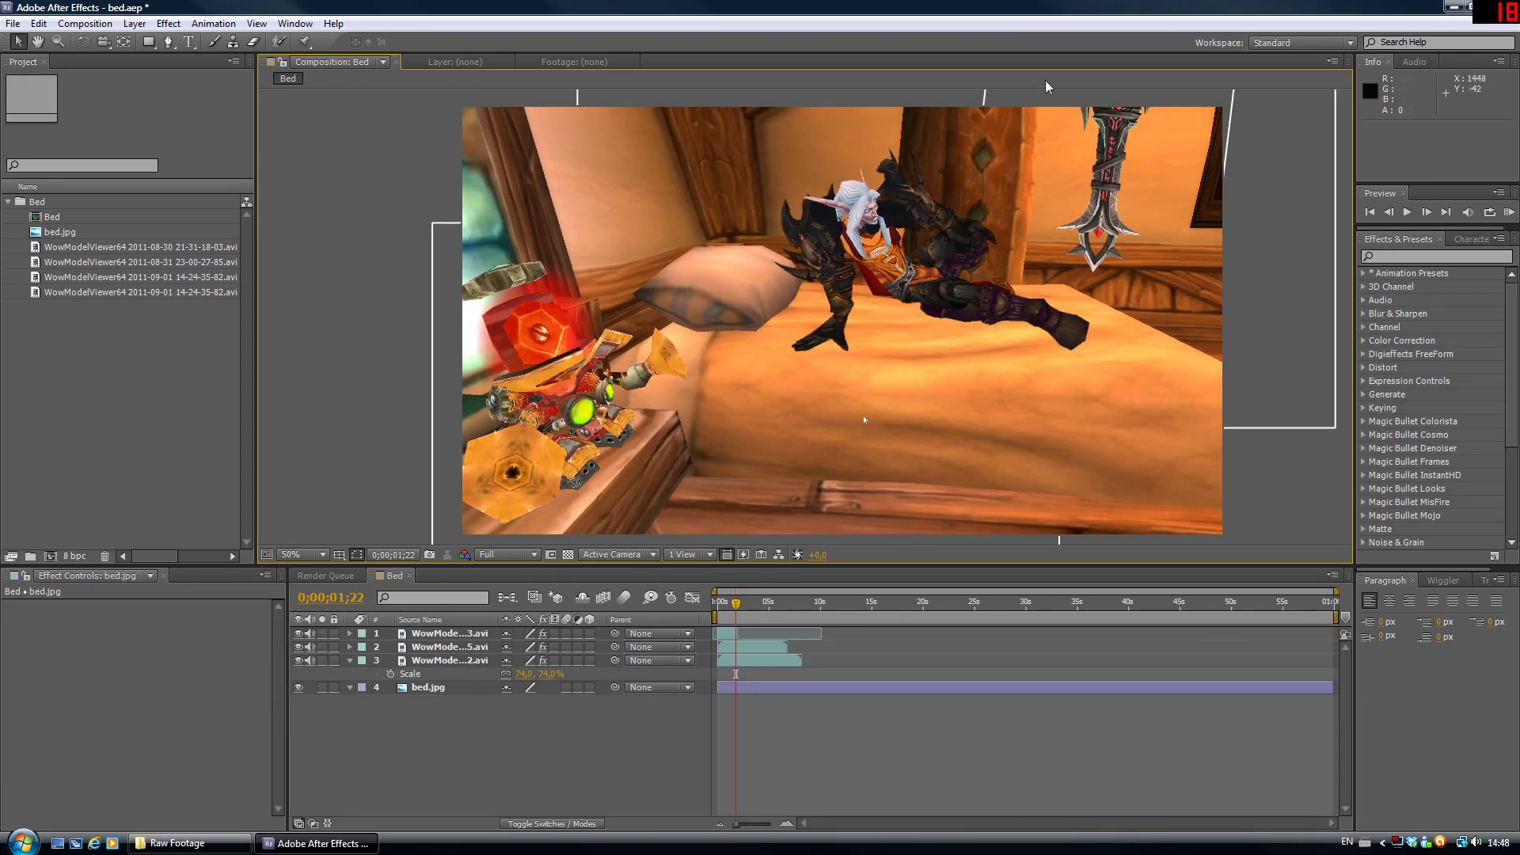
Rotate the sword slightly to about 92.5° so that it hangs straighter against the wall
{"action": "left_click", "coordinate": [466, 663]}
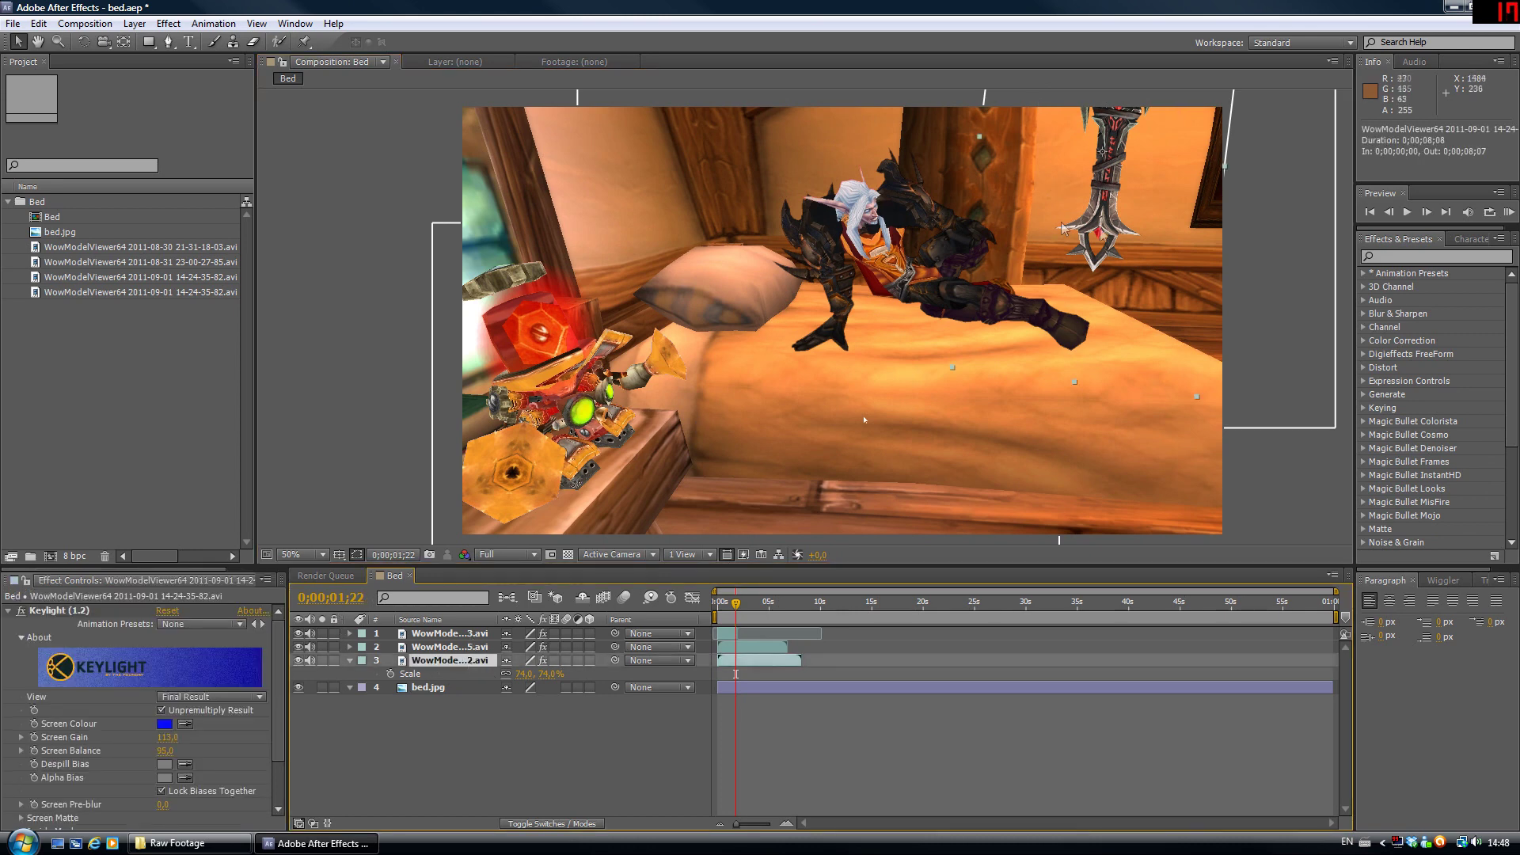
{"action": "left_click_drag", "start_coordinate": [1184, 146], "coordinate": [971, 198]}
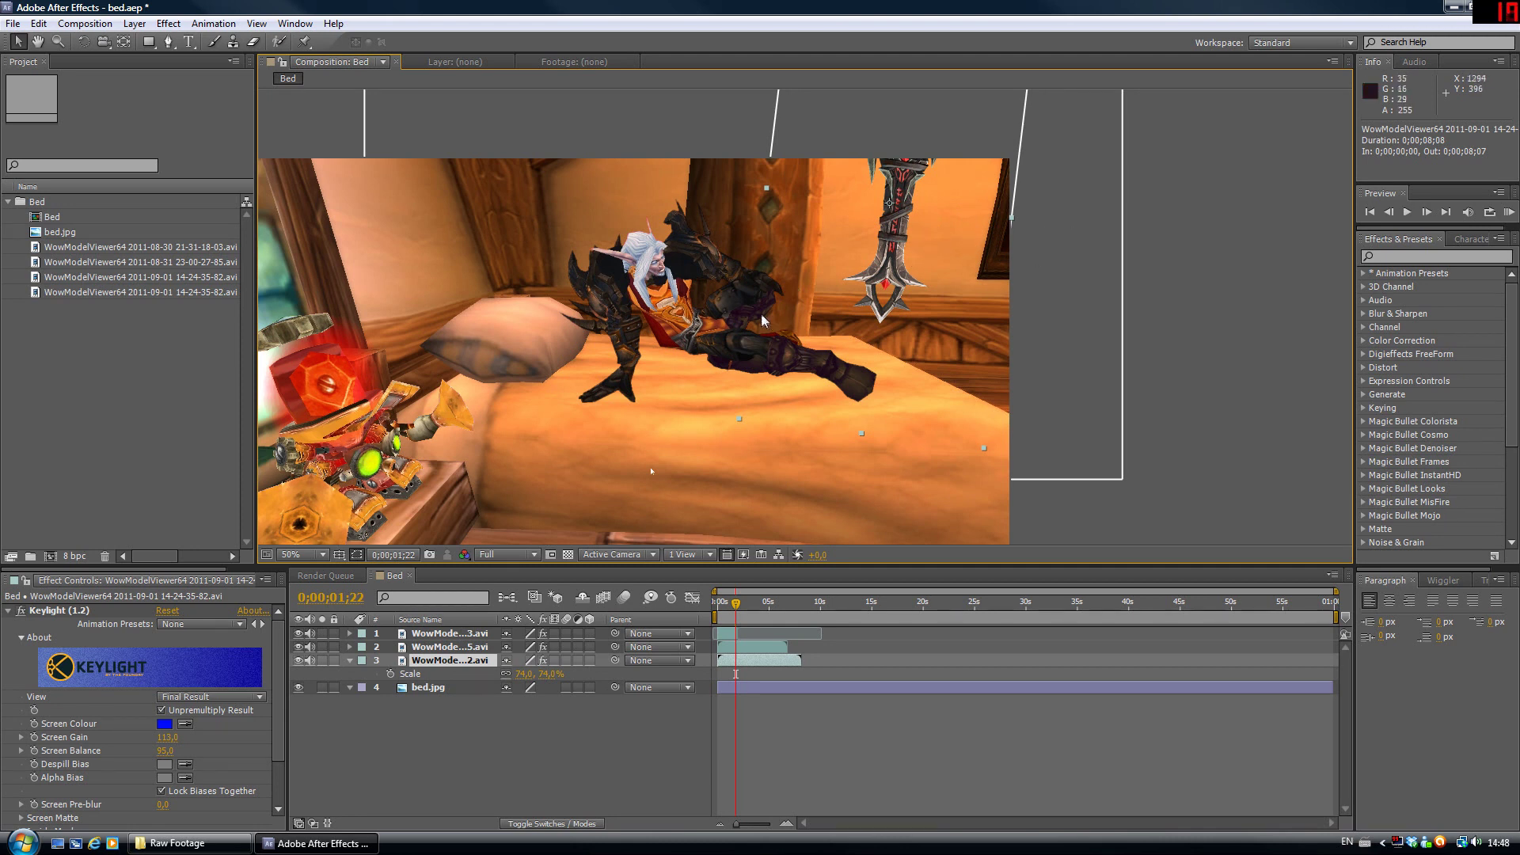
{"action": "key", "text": "w"}
{"action": "left_click_drag", "start_coordinate": [917, 252], "coordinate": [860, 314]}
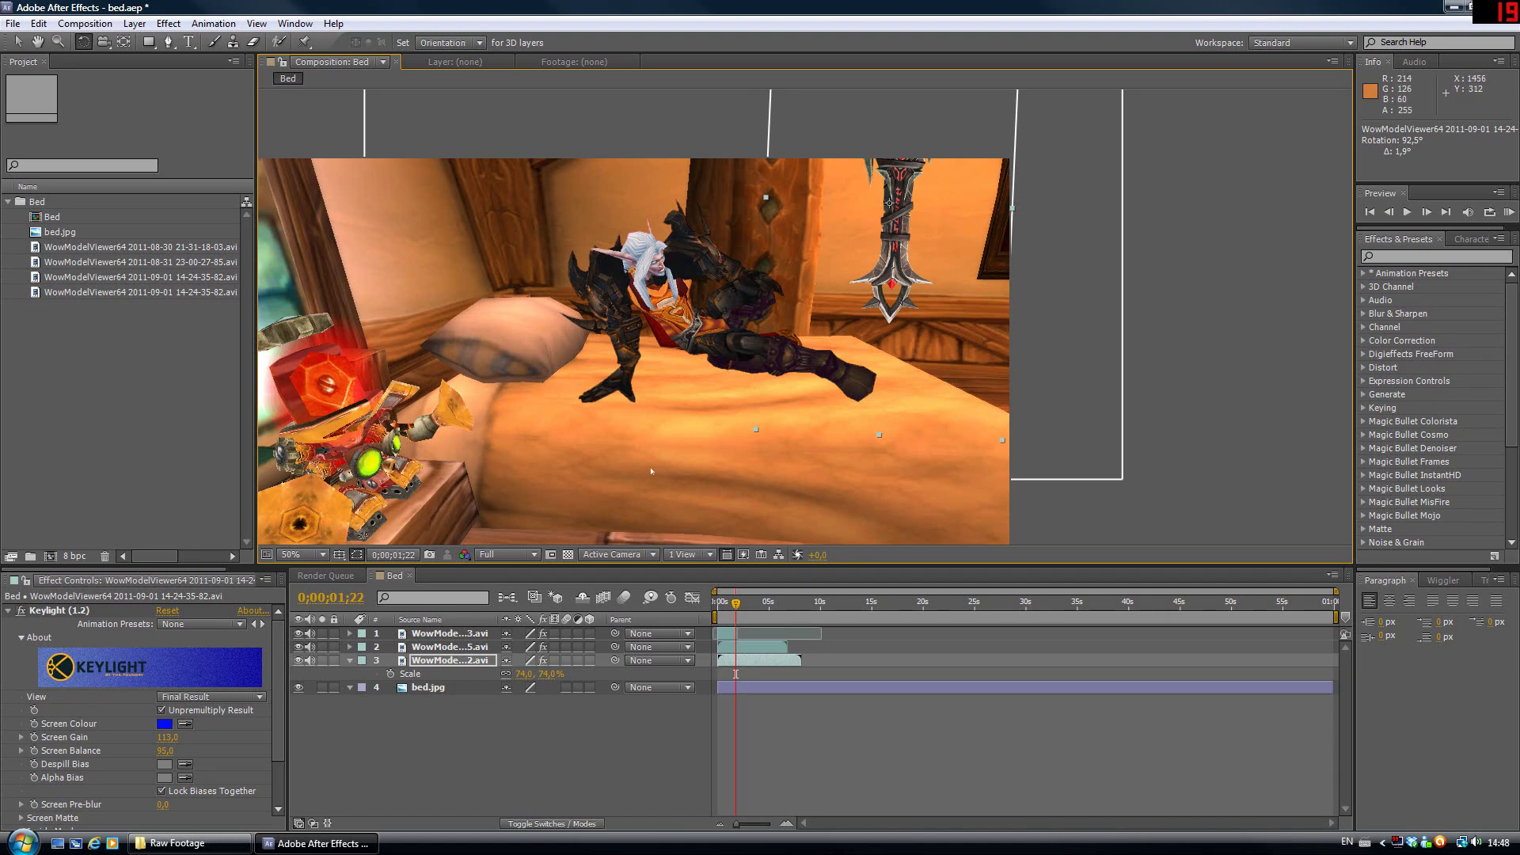
Hide the character, robot and sword clips so that only the bed.jpg background is shown
{"action": "left_click_drag", "start_coordinate": [651, 472], "coordinate": [780, 428]}
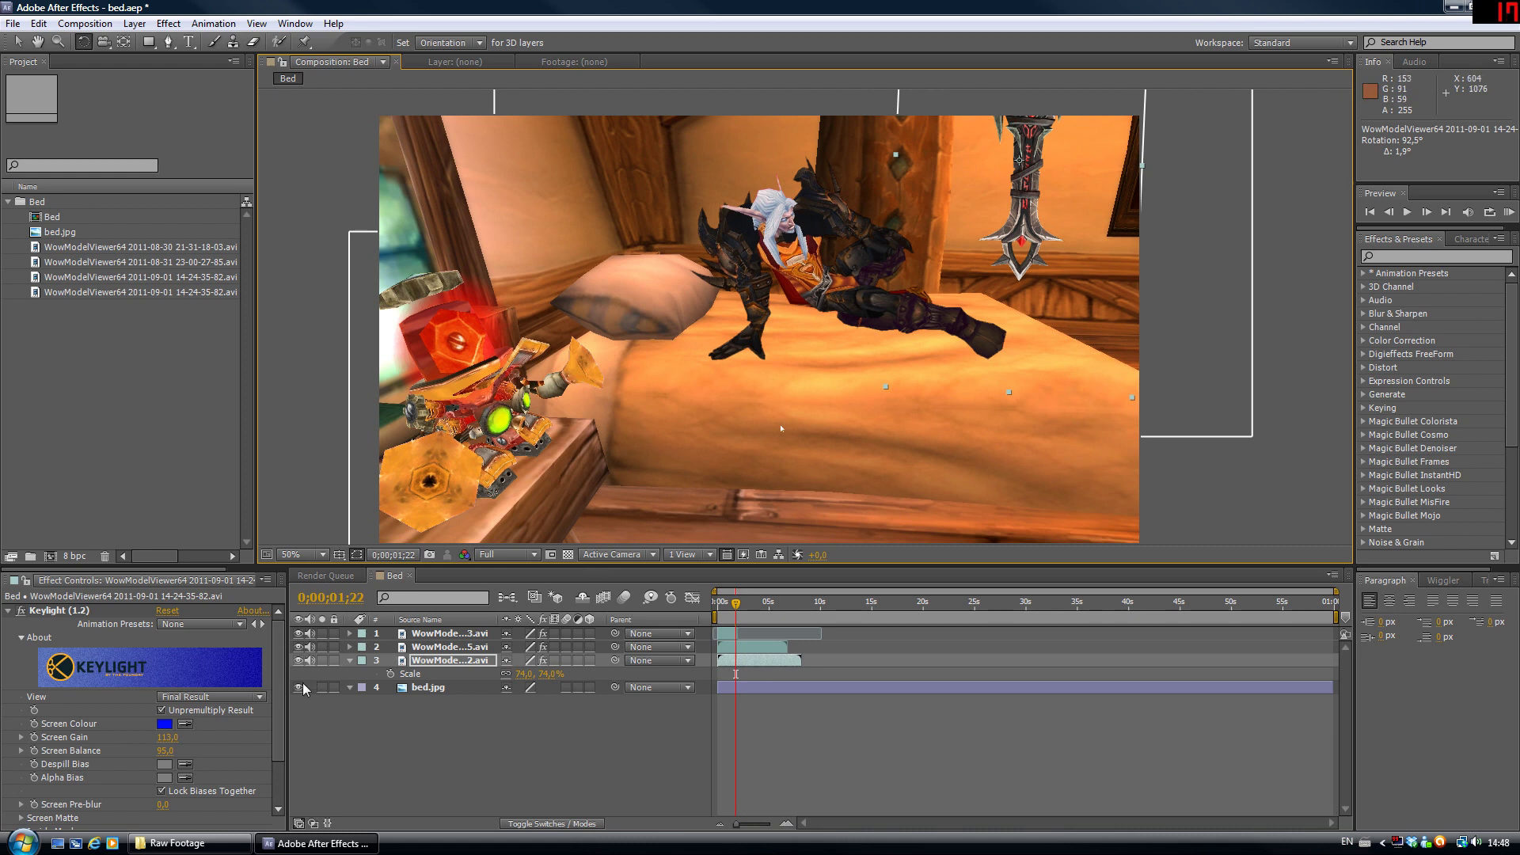
{"action": "left_click", "coordinate": [299, 660]}
{"action": "left_click", "coordinate": [298, 647]}
{"action": "left_click", "coordinate": [298, 633]}
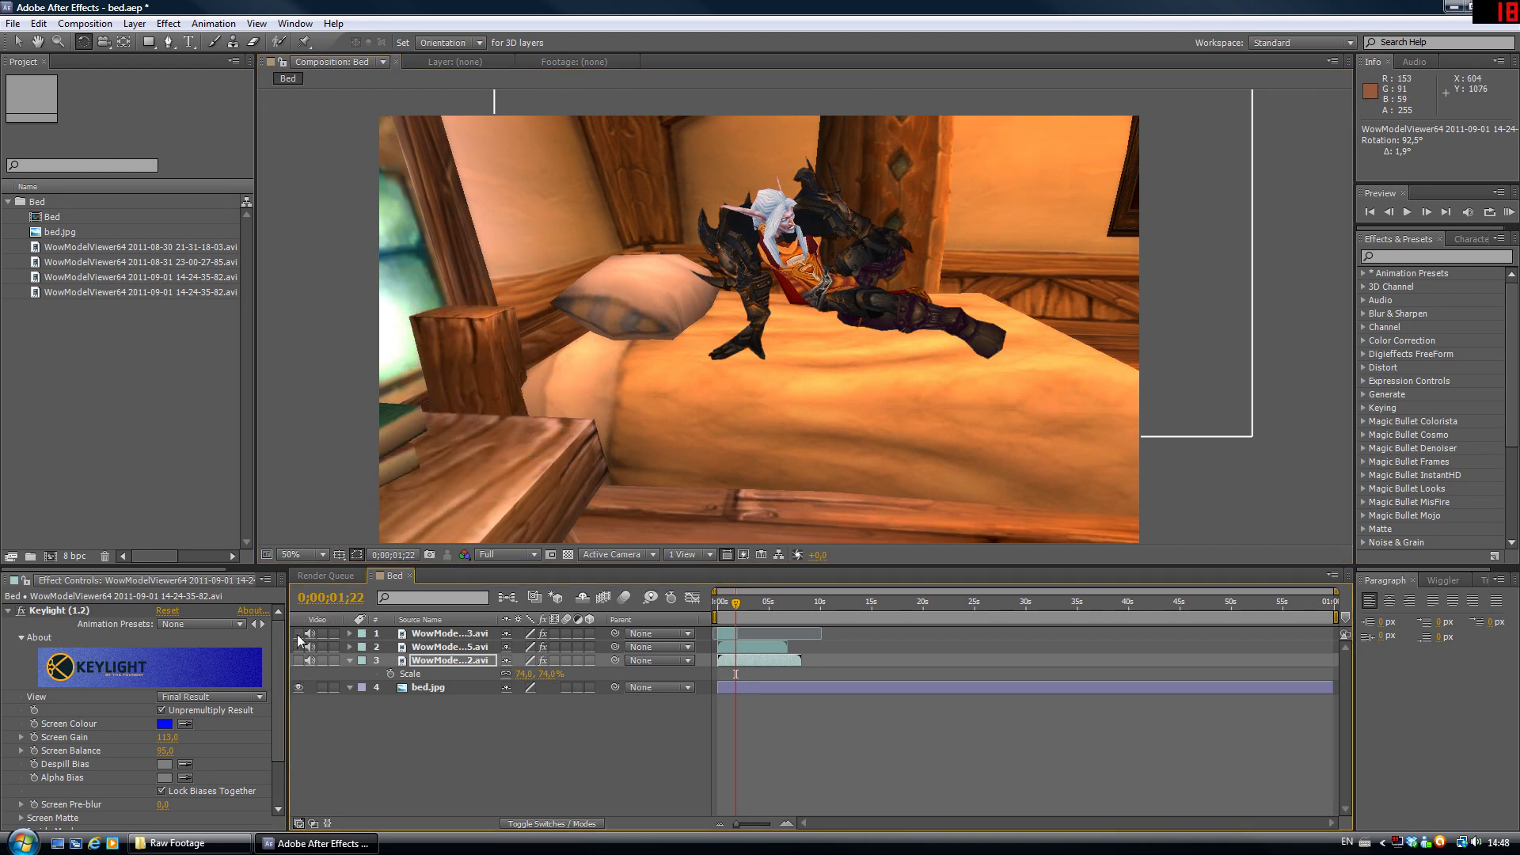
{"action": "left_click", "coordinate": [419, 758]}
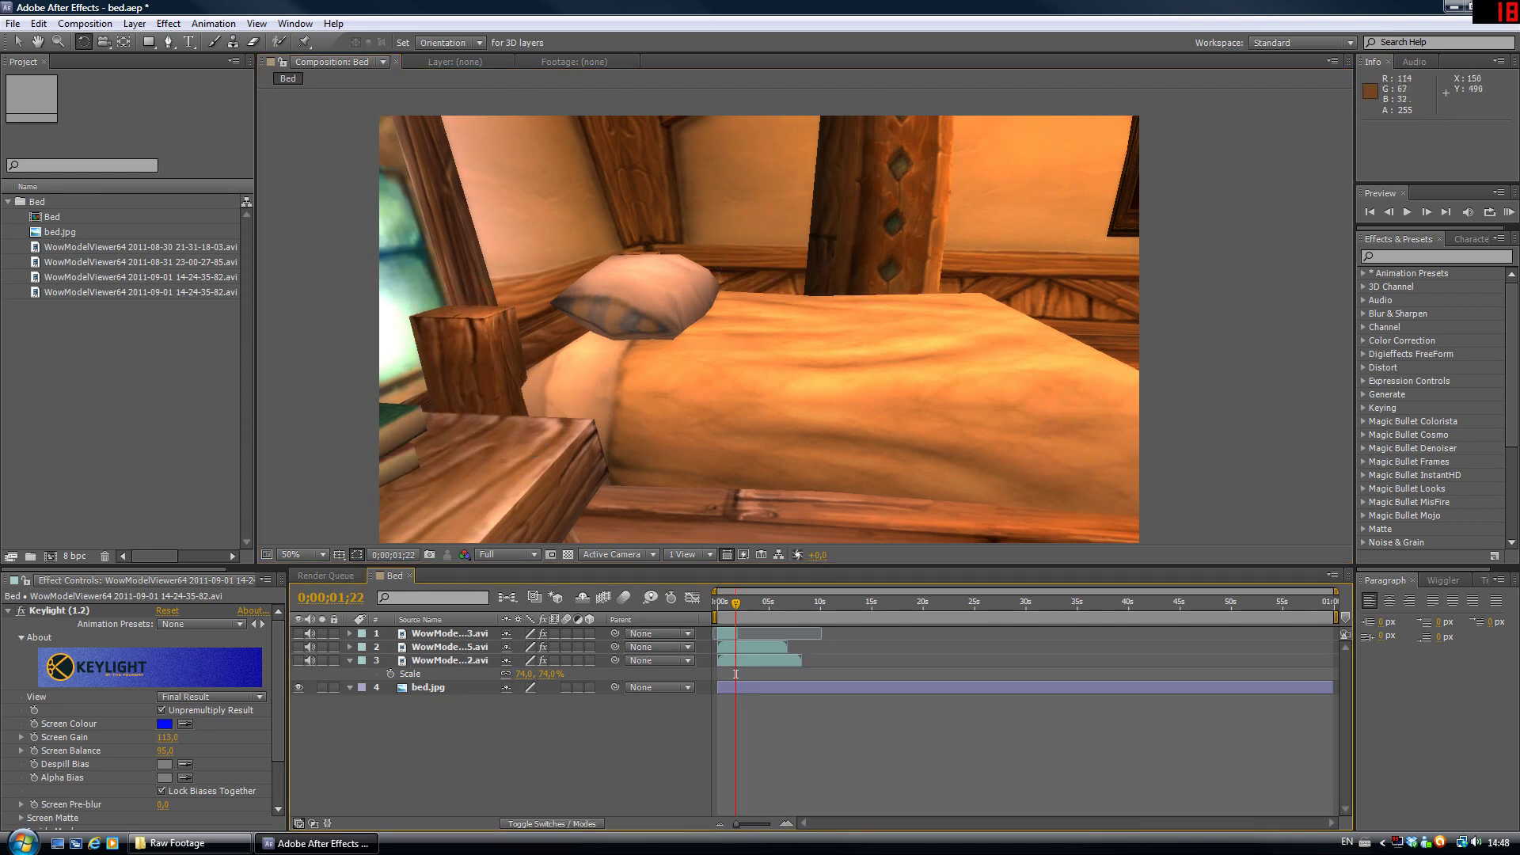
Start a Pen mask on bed.jpg along the window's lower edge, from just outside the image border to the bedpost
{"action": "left_click", "coordinate": [466, 688]}
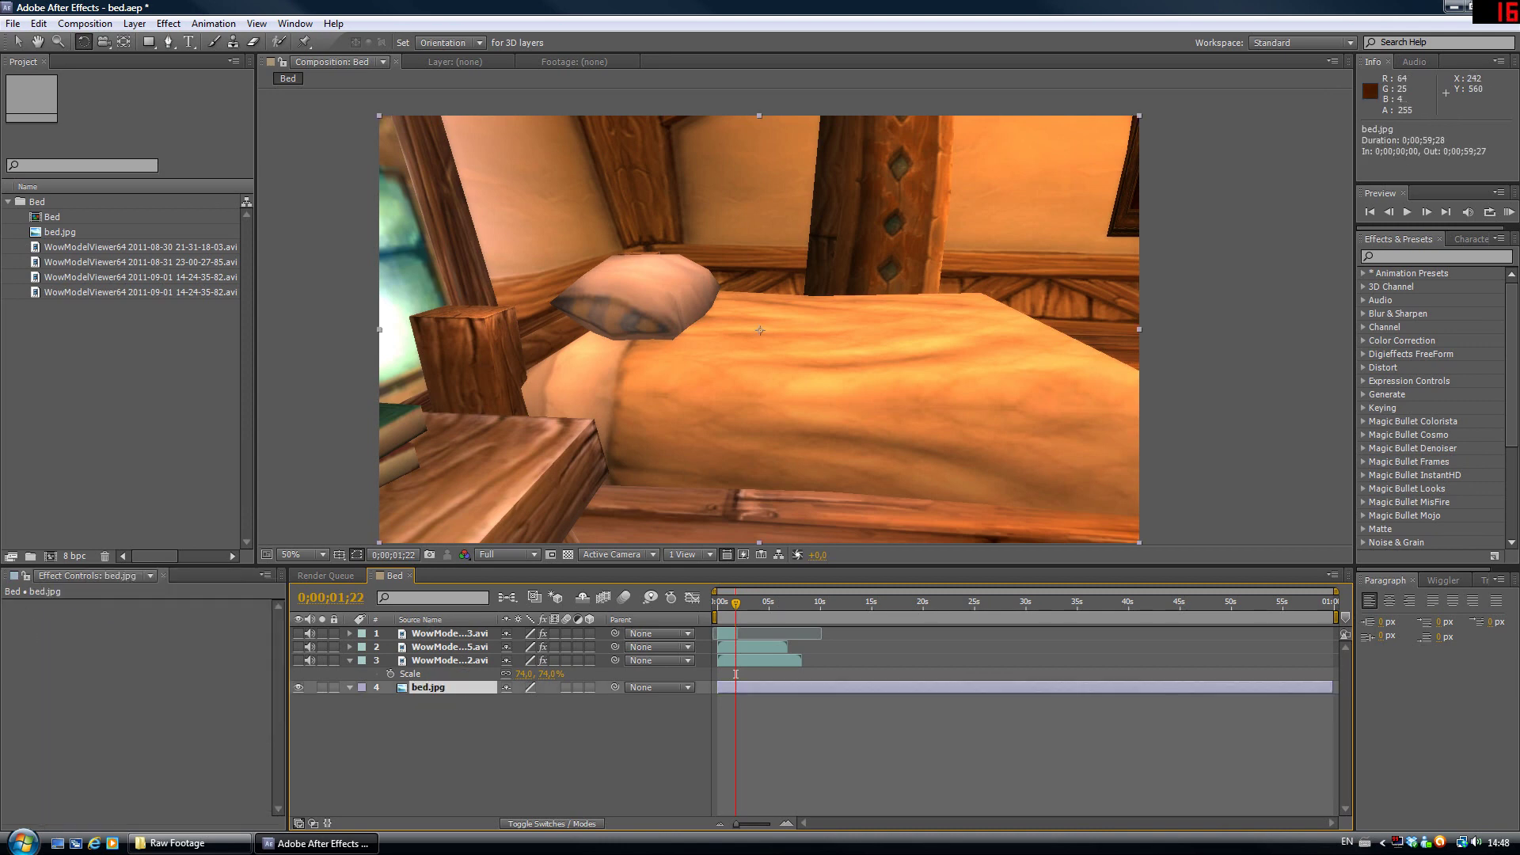
{"action": "left_click_drag", "start_coordinate": [475, 337], "coordinate": [750, 361]}
{"action": "scroll", "coordinate": [751, 361], "scroll_direction": "up", "scroll_amount": 2}
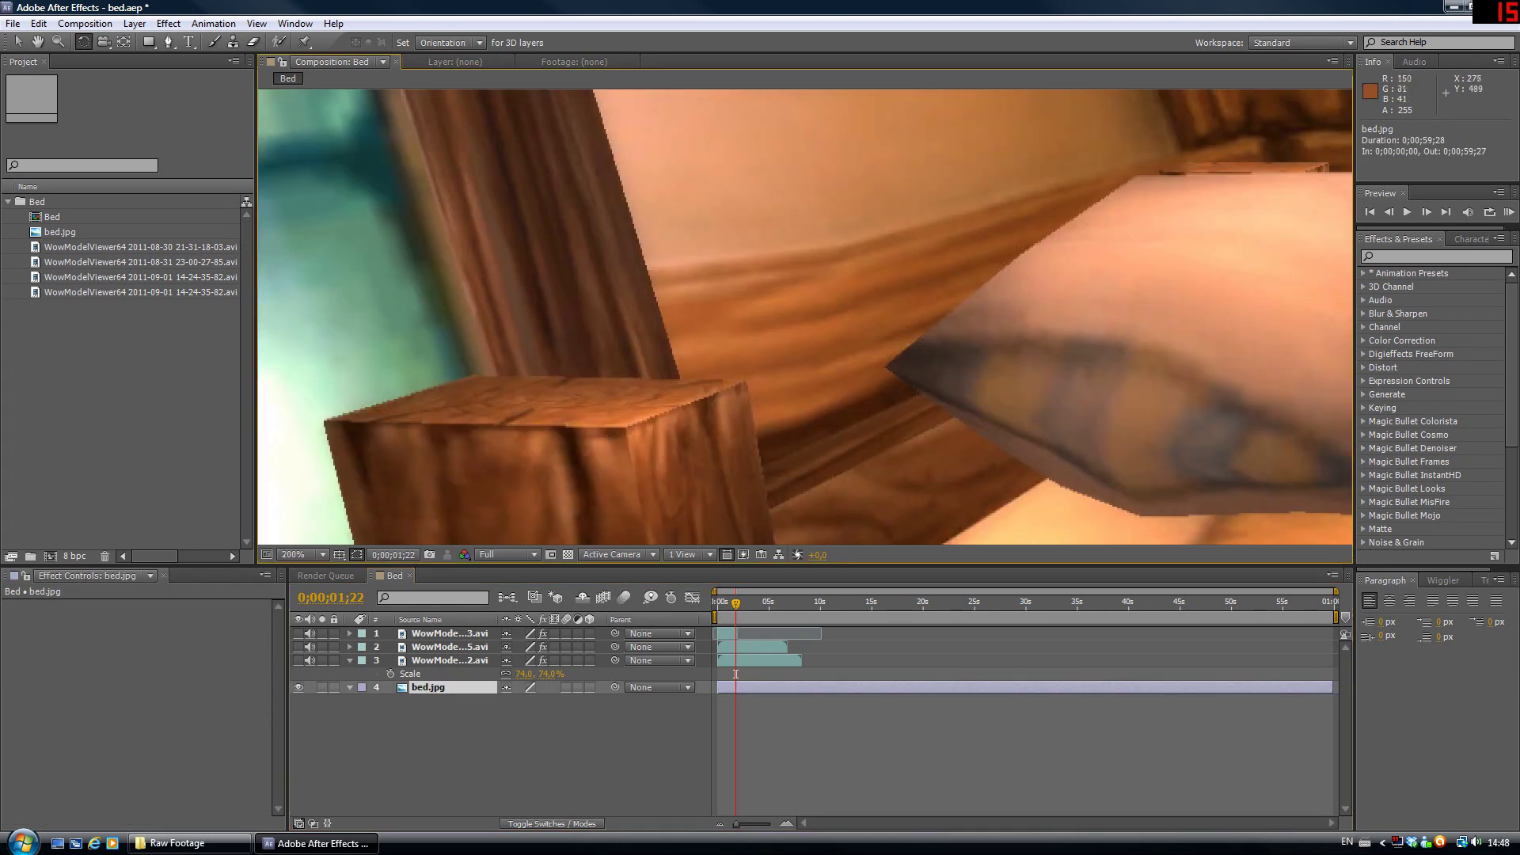
{"action": "key", "text": "comma"}
{"action": "left_click_drag", "start_coordinate": [614, 371], "coordinate": [639, 346]}
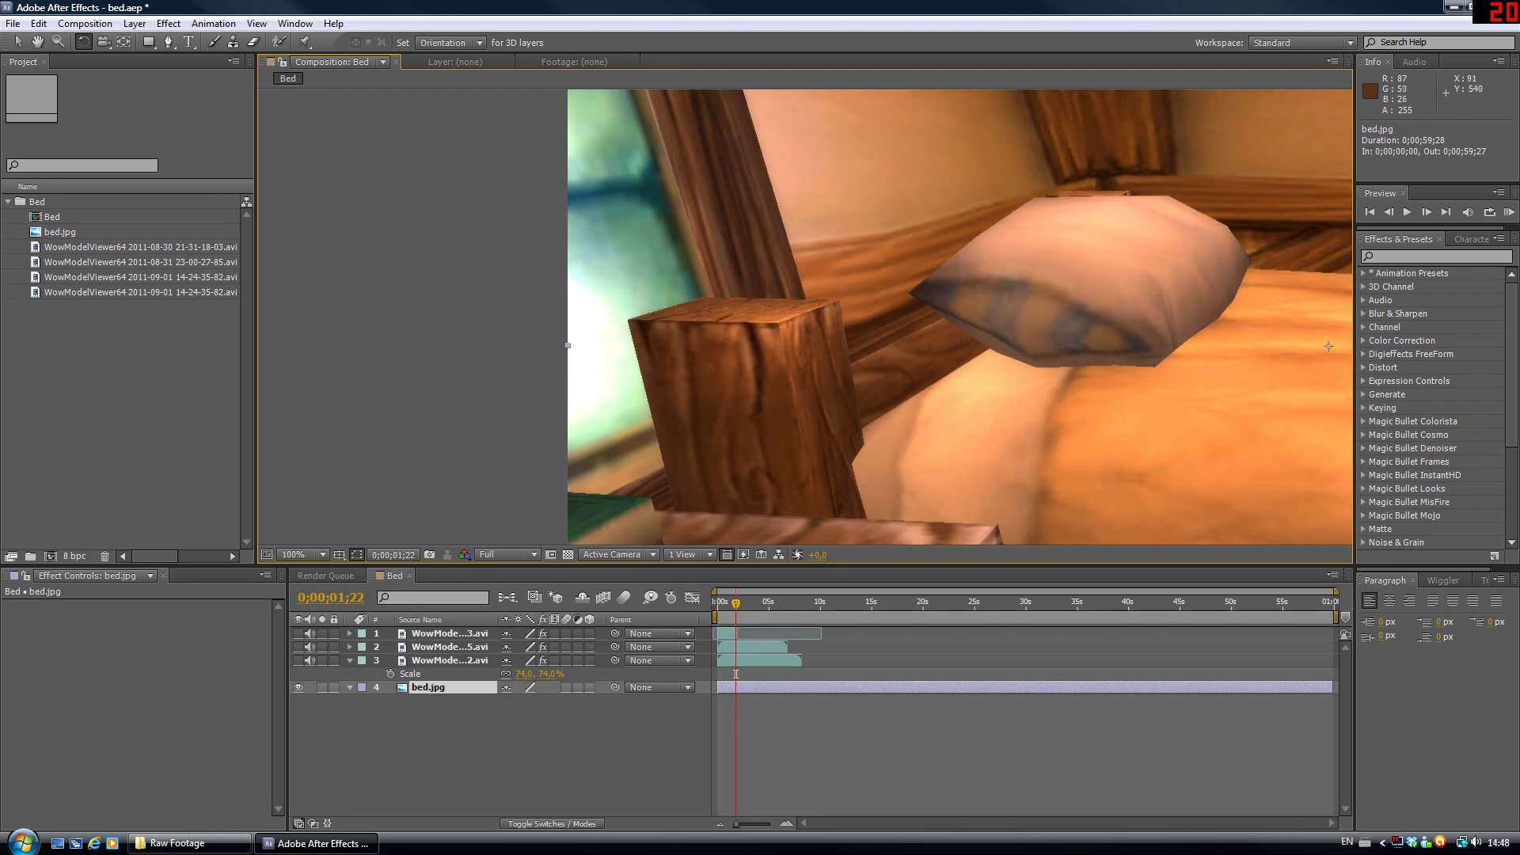
{"action": "key", "text": "g"}
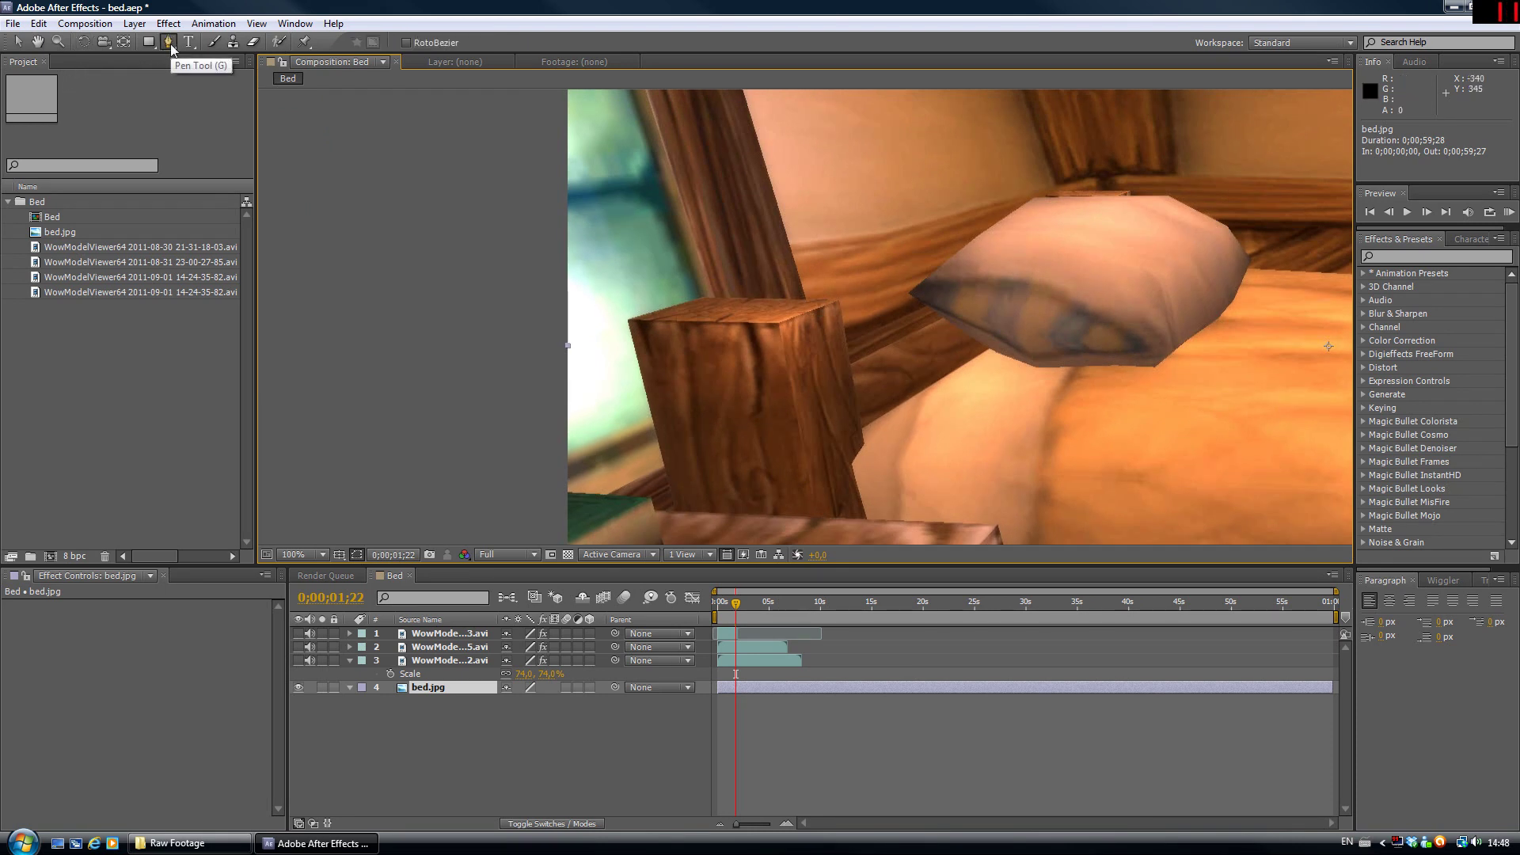
{"action": "left_click_drag", "start_coordinate": [689, 345], "coordinate": [673, 302]}
{"action": "scroll", "coordinate": [558, 447], "scroll_direction": "up", "scroll_amount": 2}
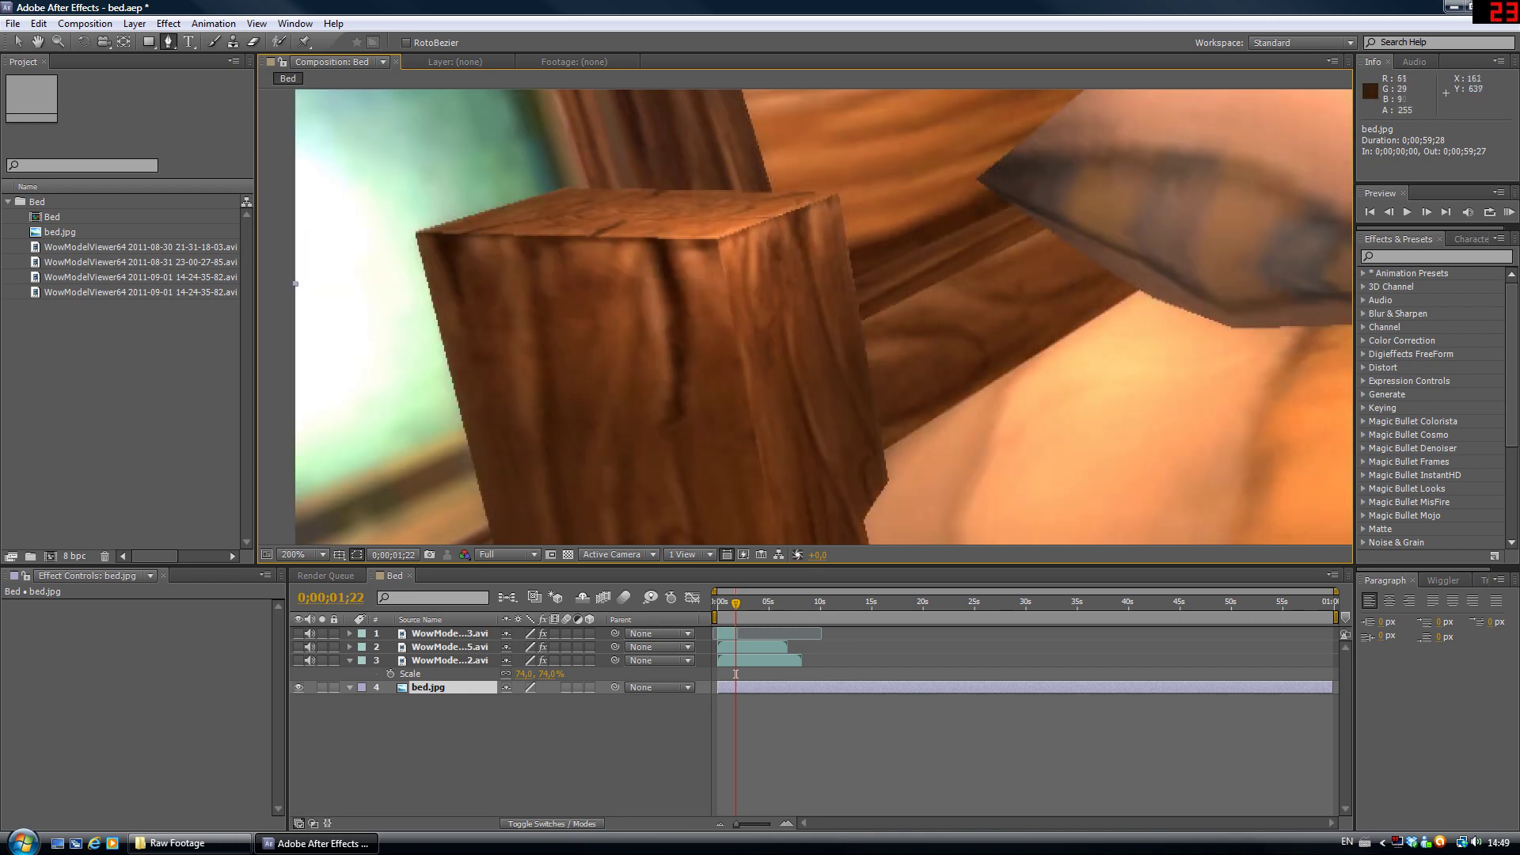
{"action": "left_click_drag", "start_coordinate": [559, 446], "coordinate": [1078, 106]}
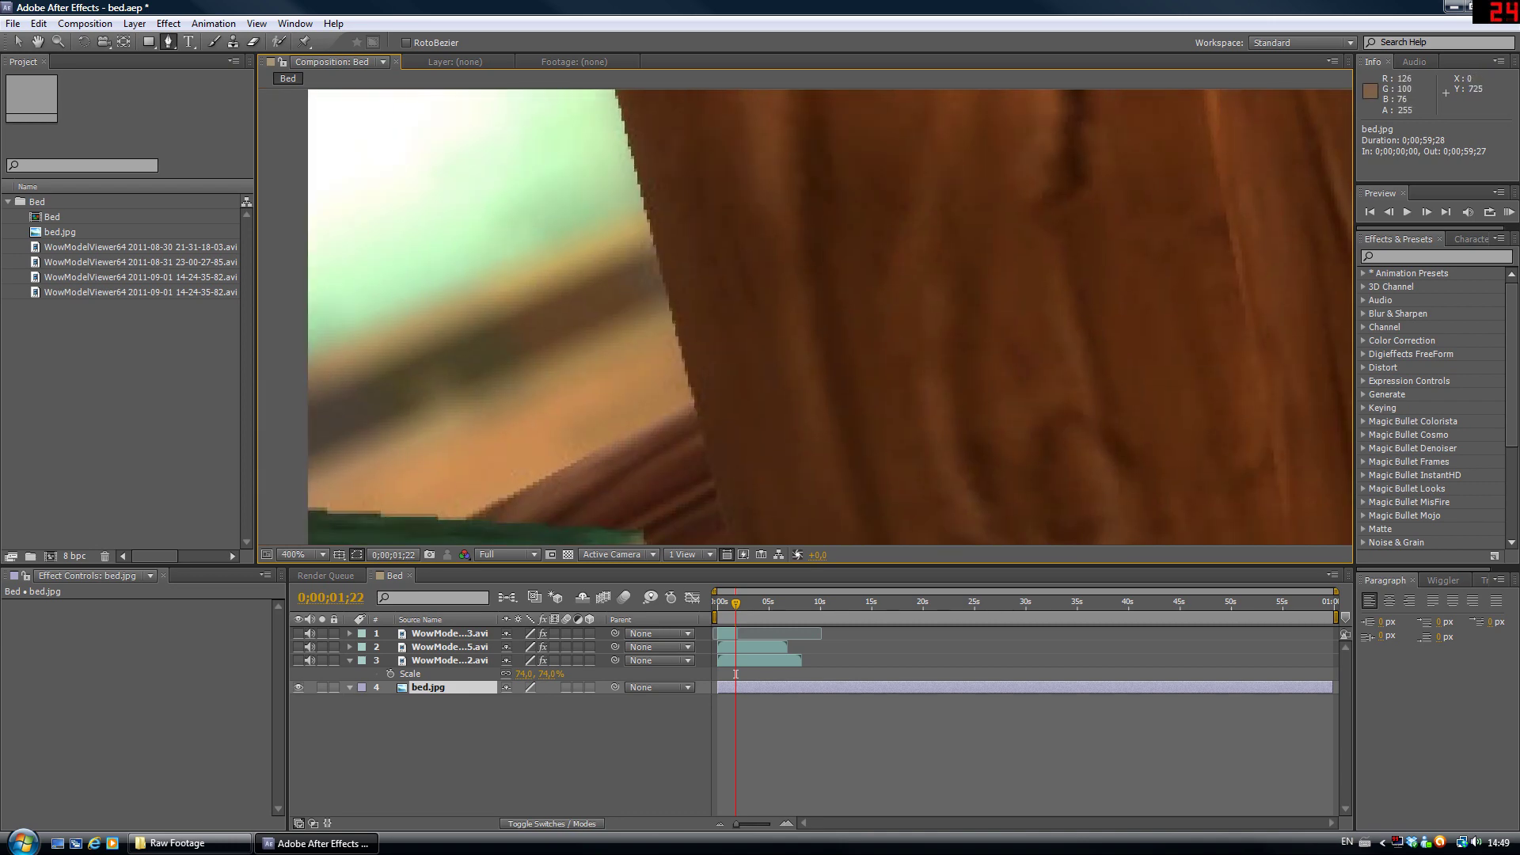
{"action": "left_click", "coordinate": [303, 508]}
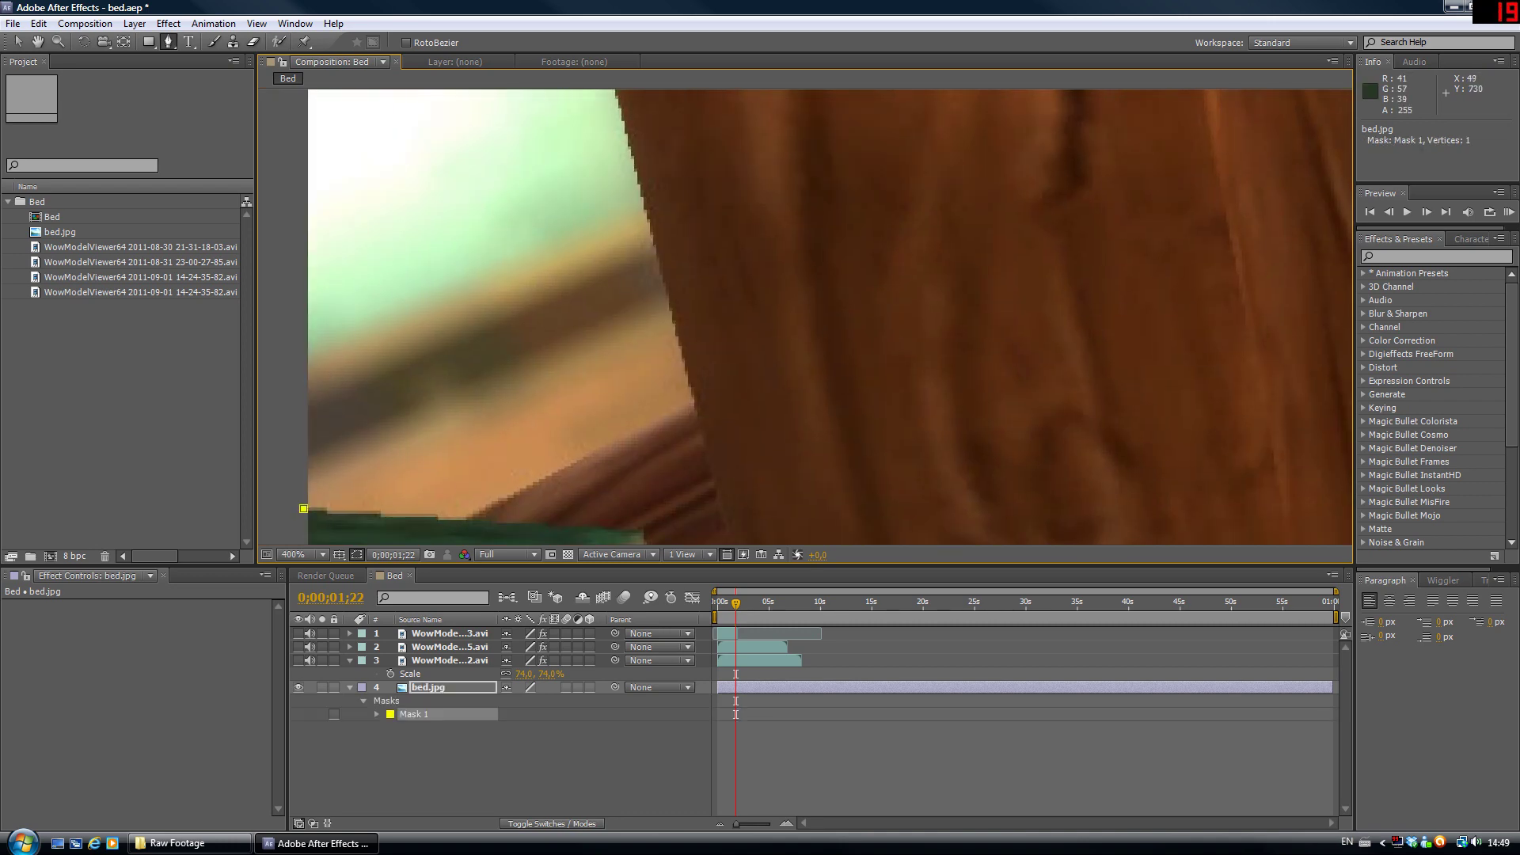
{"action": "left_click", "coordinate": [465, 520]}
{"action": "left_click", "coordinate": [695, 403]}
Continue the mask up the bedpost's outer edge and across its top to the slanted wooden beam
{"action": "left_click_drag", "start_coordinate": [695, 404], "coordinate": [725, 489]}
{"action": "scroll", "coordinate": [725, 488], "scroll_direction": "down", "scroll_amount": 1}
{"action": "left_click_drag", "start_coordinate": [718, 251], "coordinate": [835, 276]}
{"action": "scroll", "coordinate": [836, 276], "scroll_direction": "up", "scroll_amount": 2}
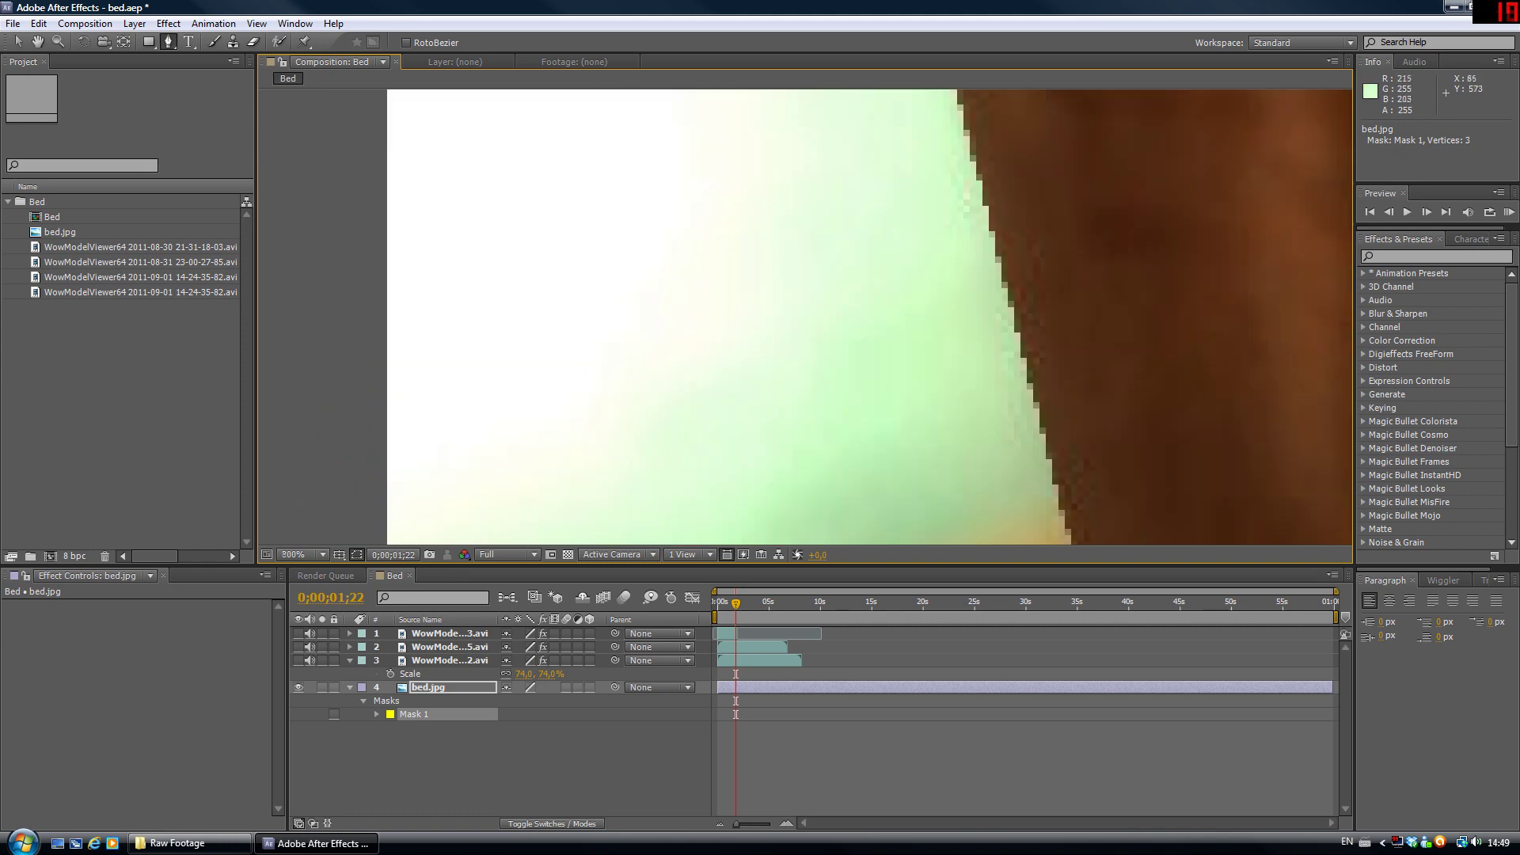
{"action": "left_click_drag", "start_coordinate": [926, 443], "coordinate": [704, 443]}
{"action": "left_click_drag", "start_coordinate": [752, 127], "coordinate": [753, 511]}
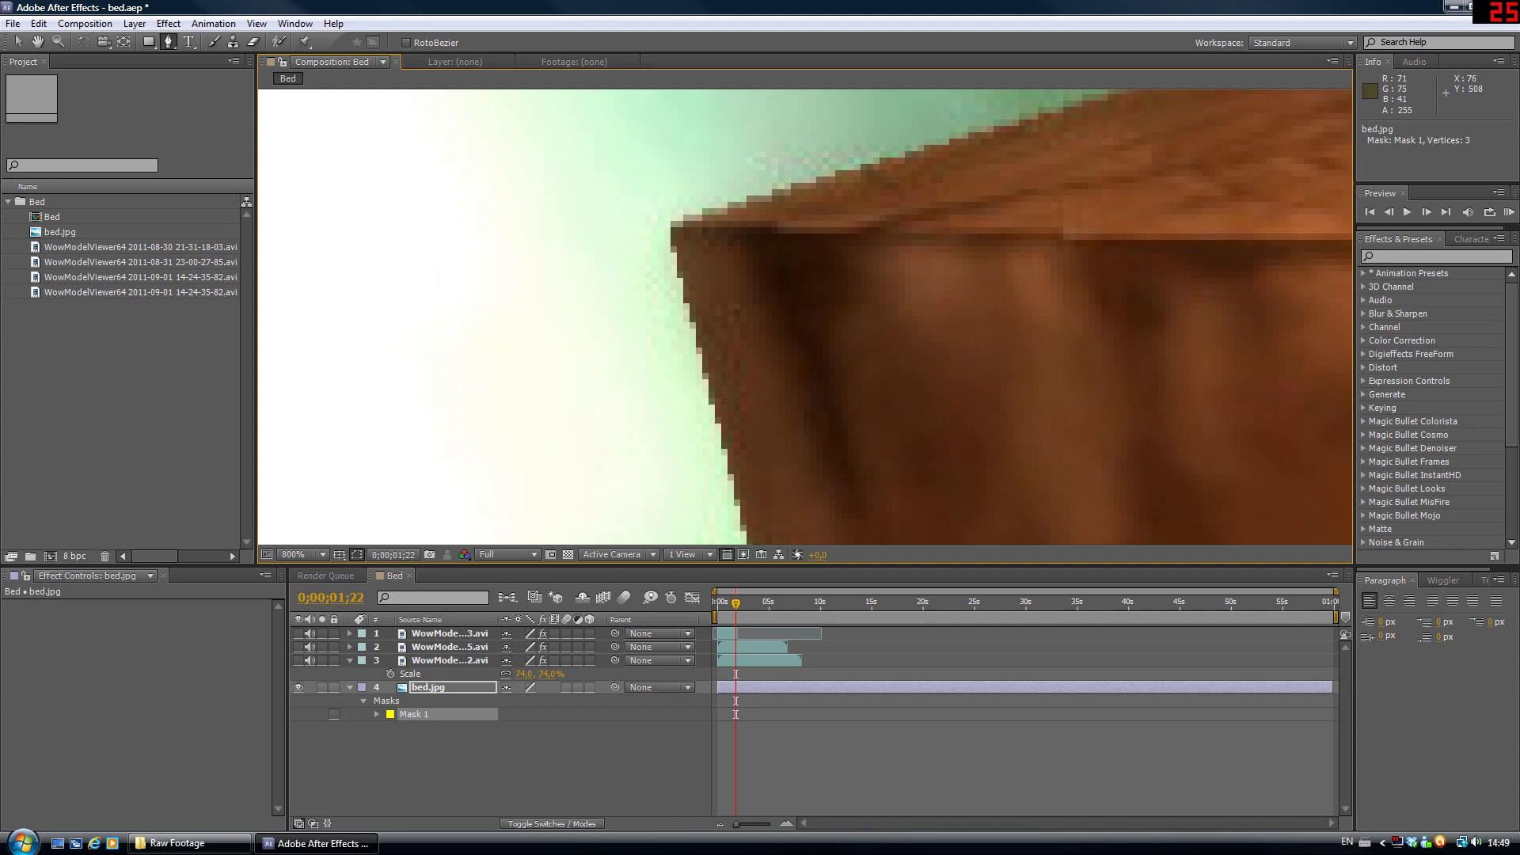
{"action": "left_click", "coordinate": [673, 225]}
{"action": "left_click_drag", "start_coordinate": [752, 214], "coordinate": [233, 532]}
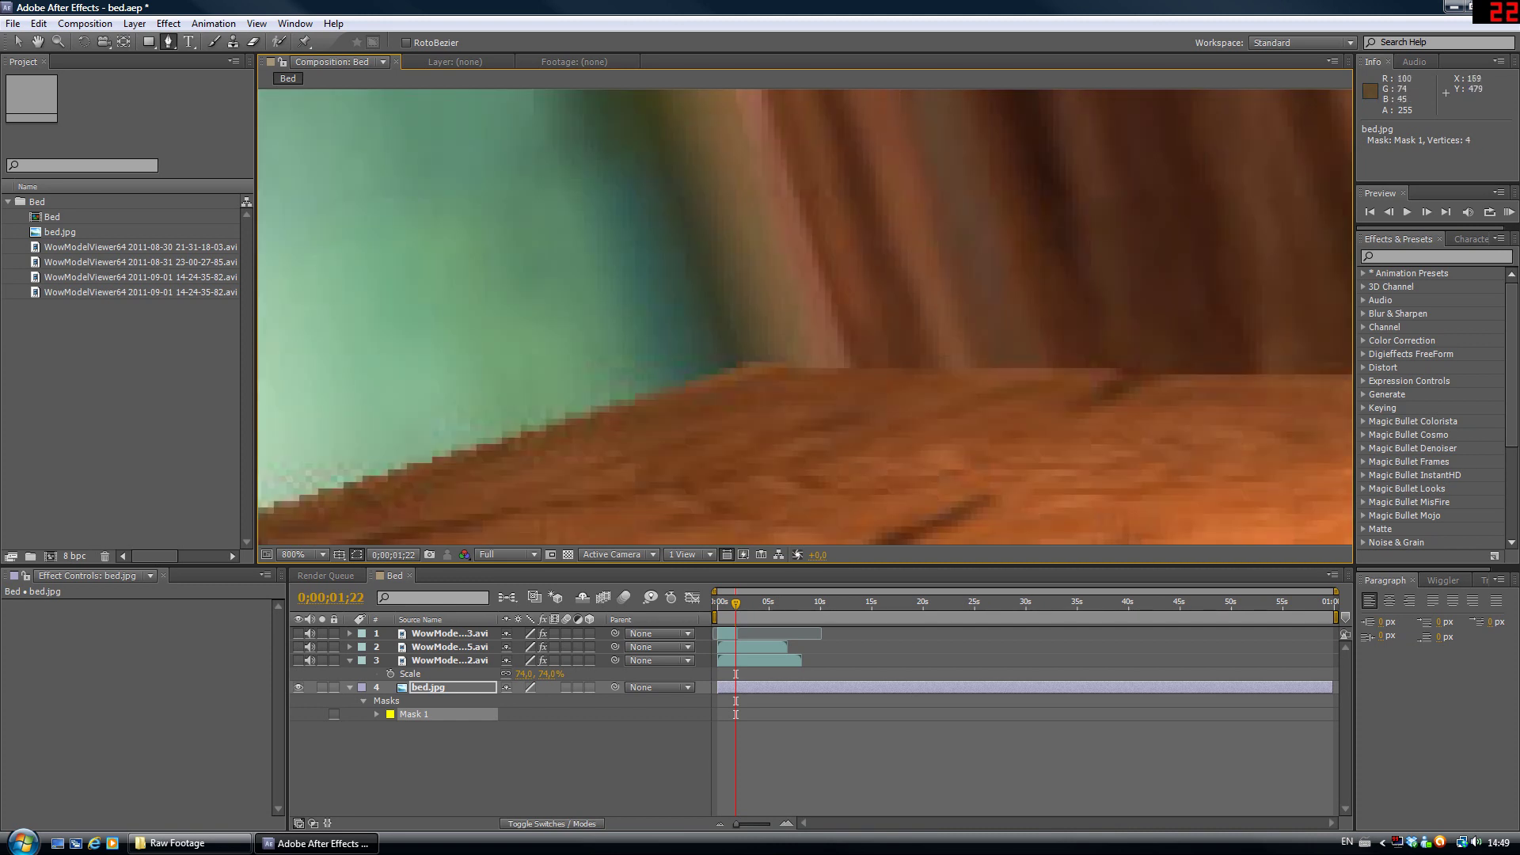
{"action": "left_click", "coordinate": [746, 362]}
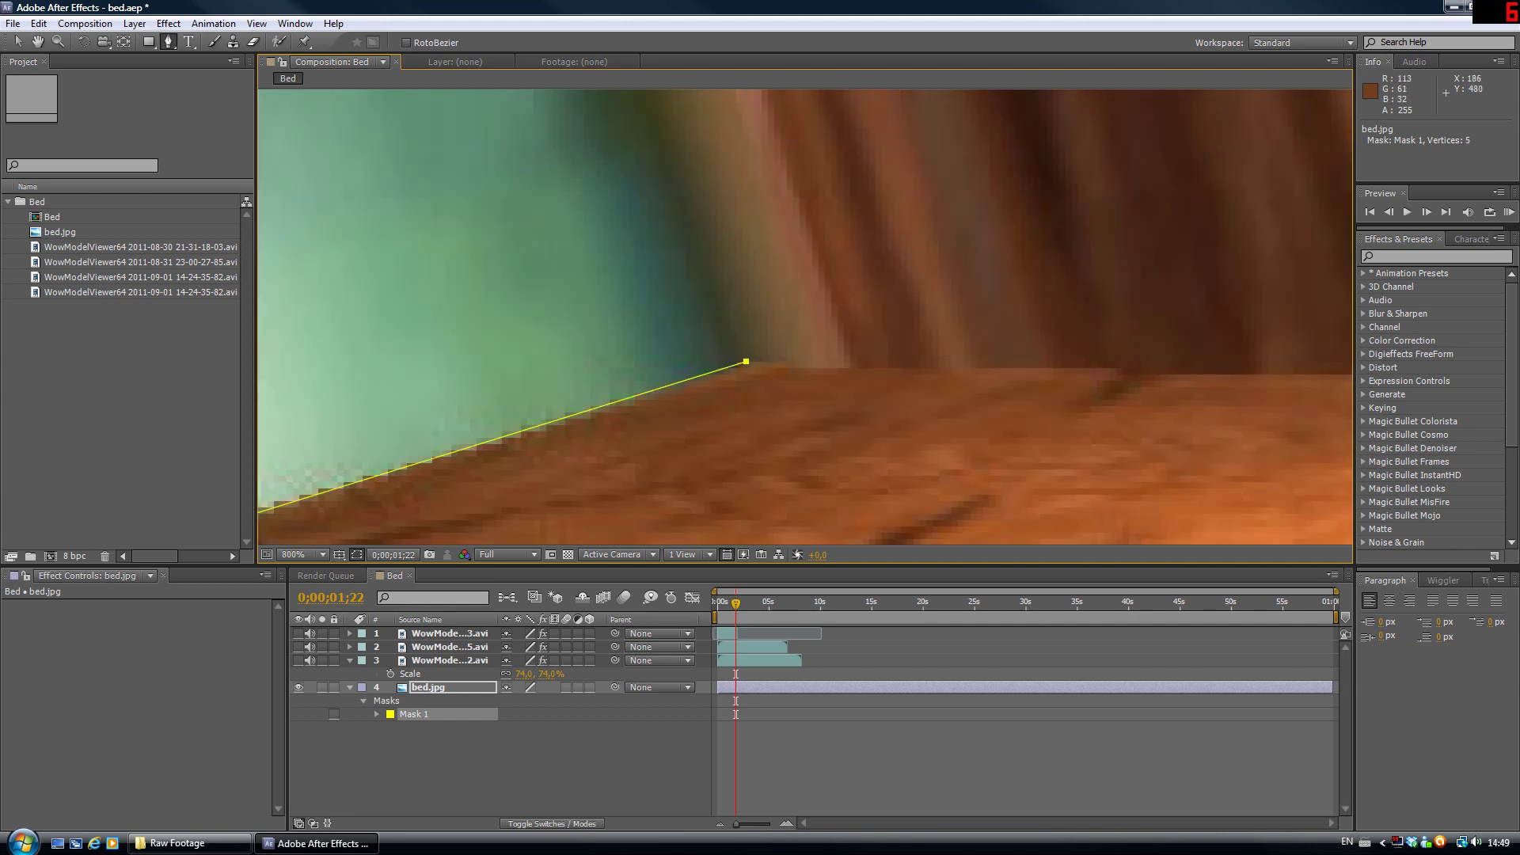
{"action": "left_click", "coordinate": [854, 364]}
{"action": "scroll", "coordinate": [792, 443], "scroll_direction": "down", "scroll_amount": 7}
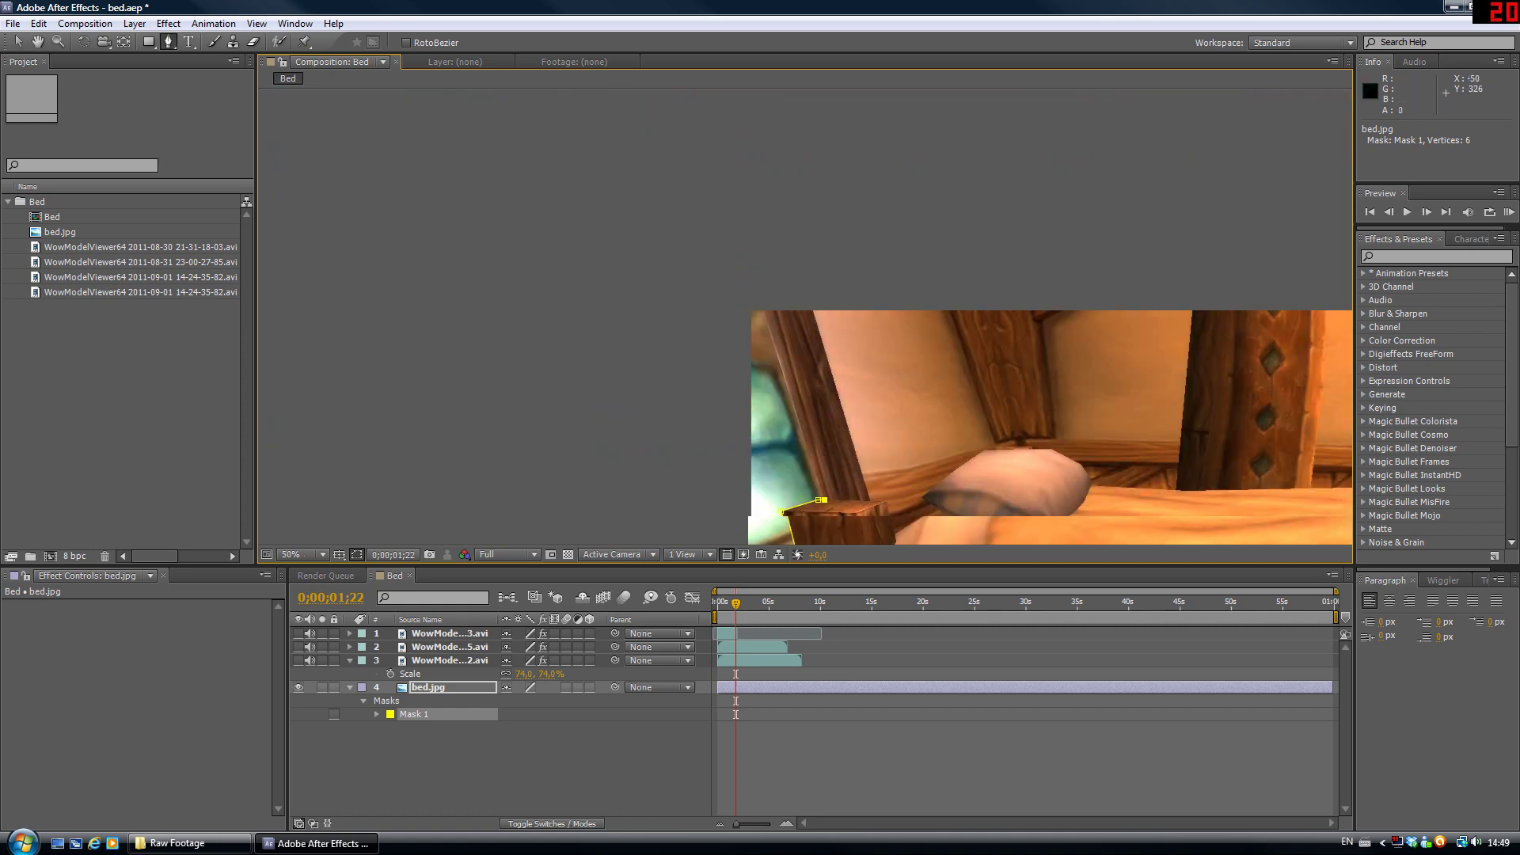
Carry the mask up the slanted beam to the image's upper edge and close it outside the image around the window
{"action": "scroll", "coordinate": [761, 372], "scroll_direction": "up", "scroll_amount": 4}
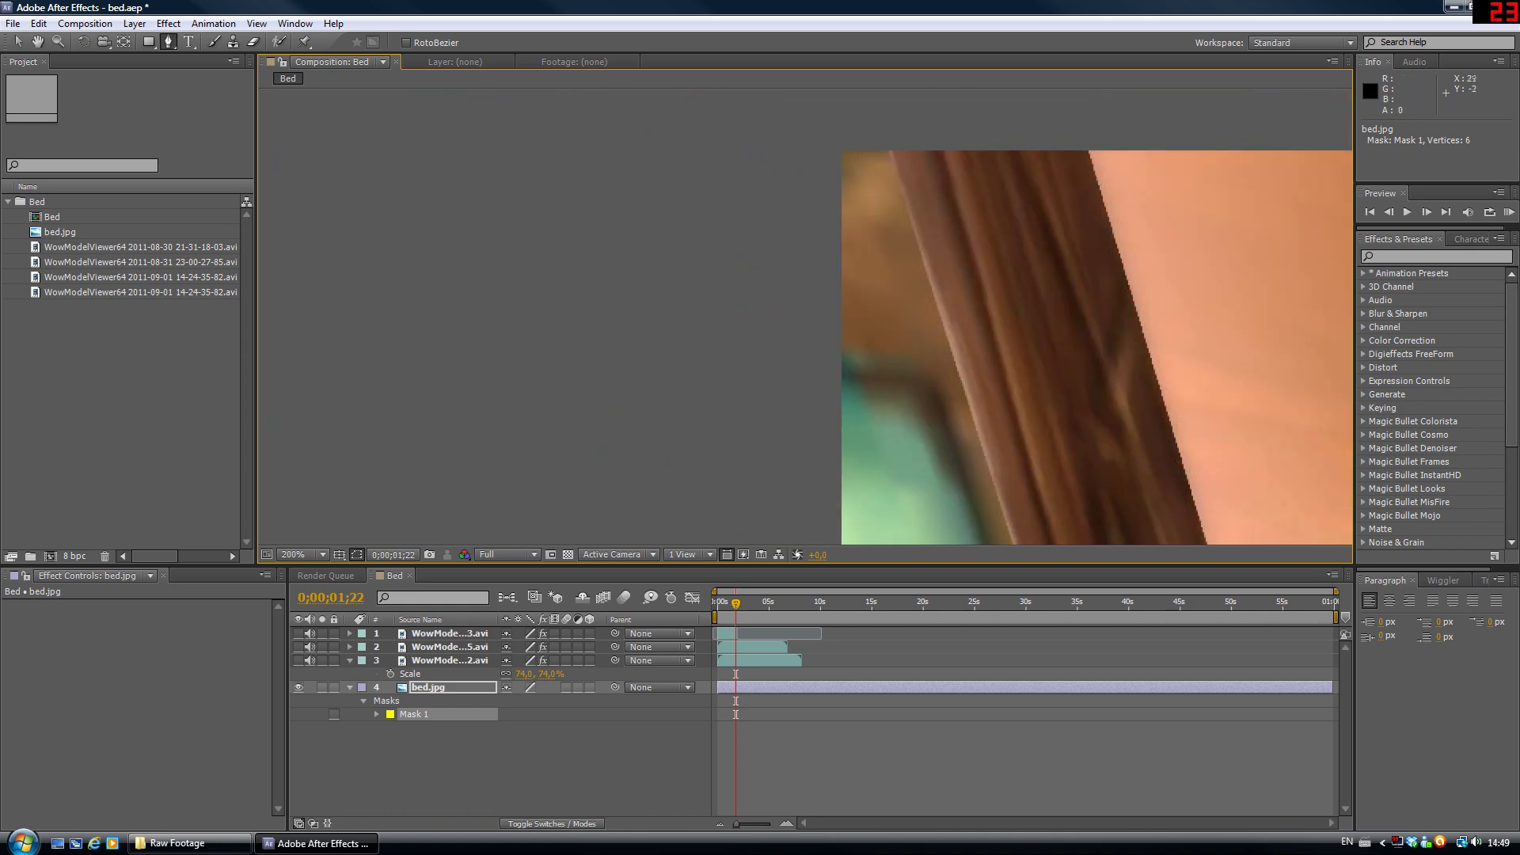
{"action": "left_click", "coordinate": [891, 148]}
{"action": "left_click", "coordinate": [782, 129]}
{"action": "scroll", "coordinate": [804, 315], "scroll_direction": "down", "scroll_amount": 4}
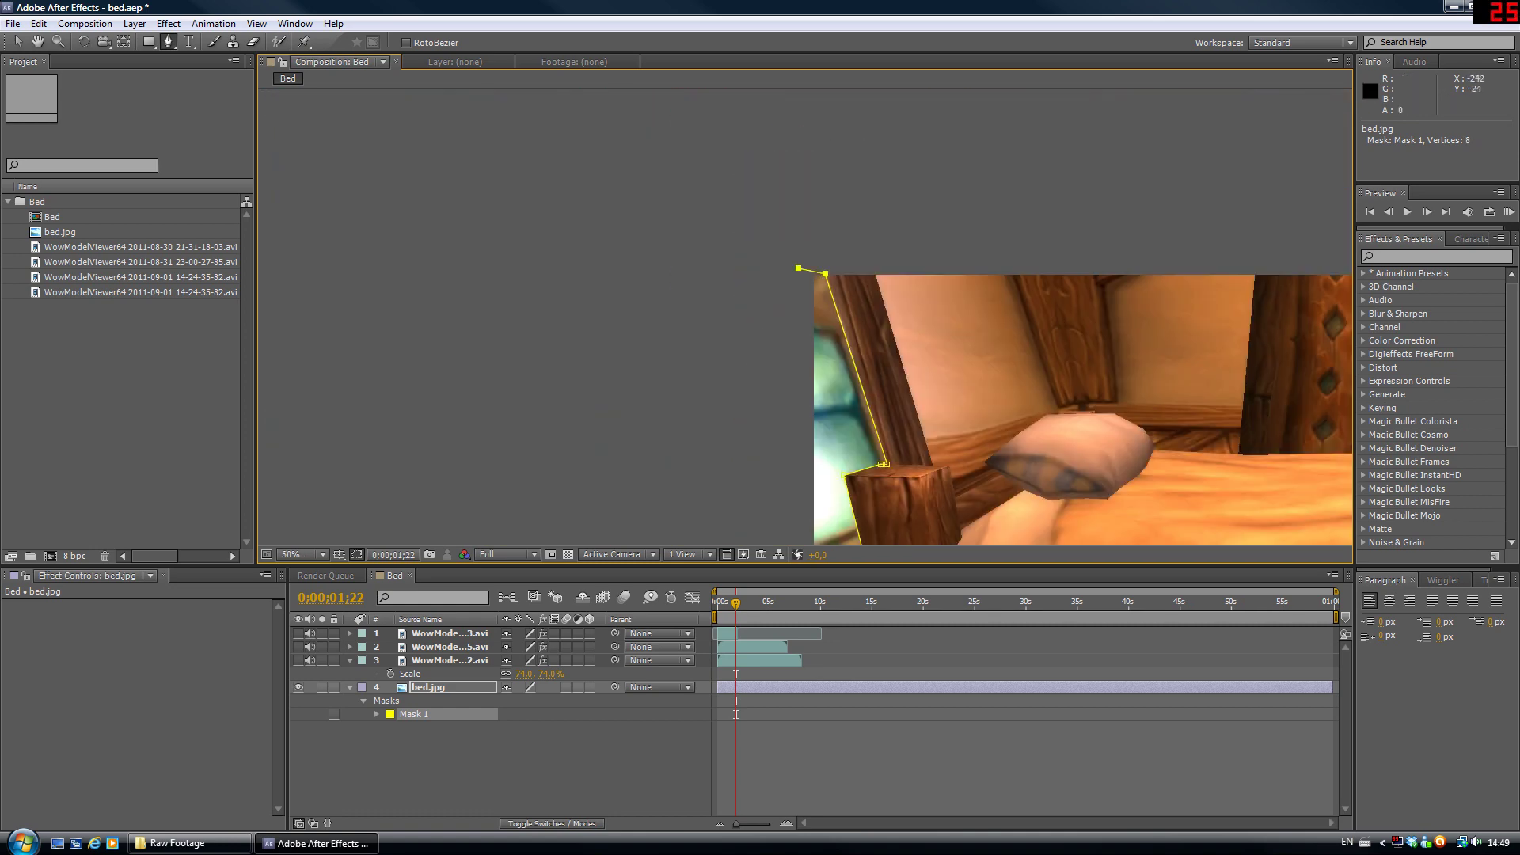
{"action": "left_click", "coordinate": [750, 424]}
{"action": "left_click_drag", "start_coordinate": [750, 424], "coordinate": [704, 158]}
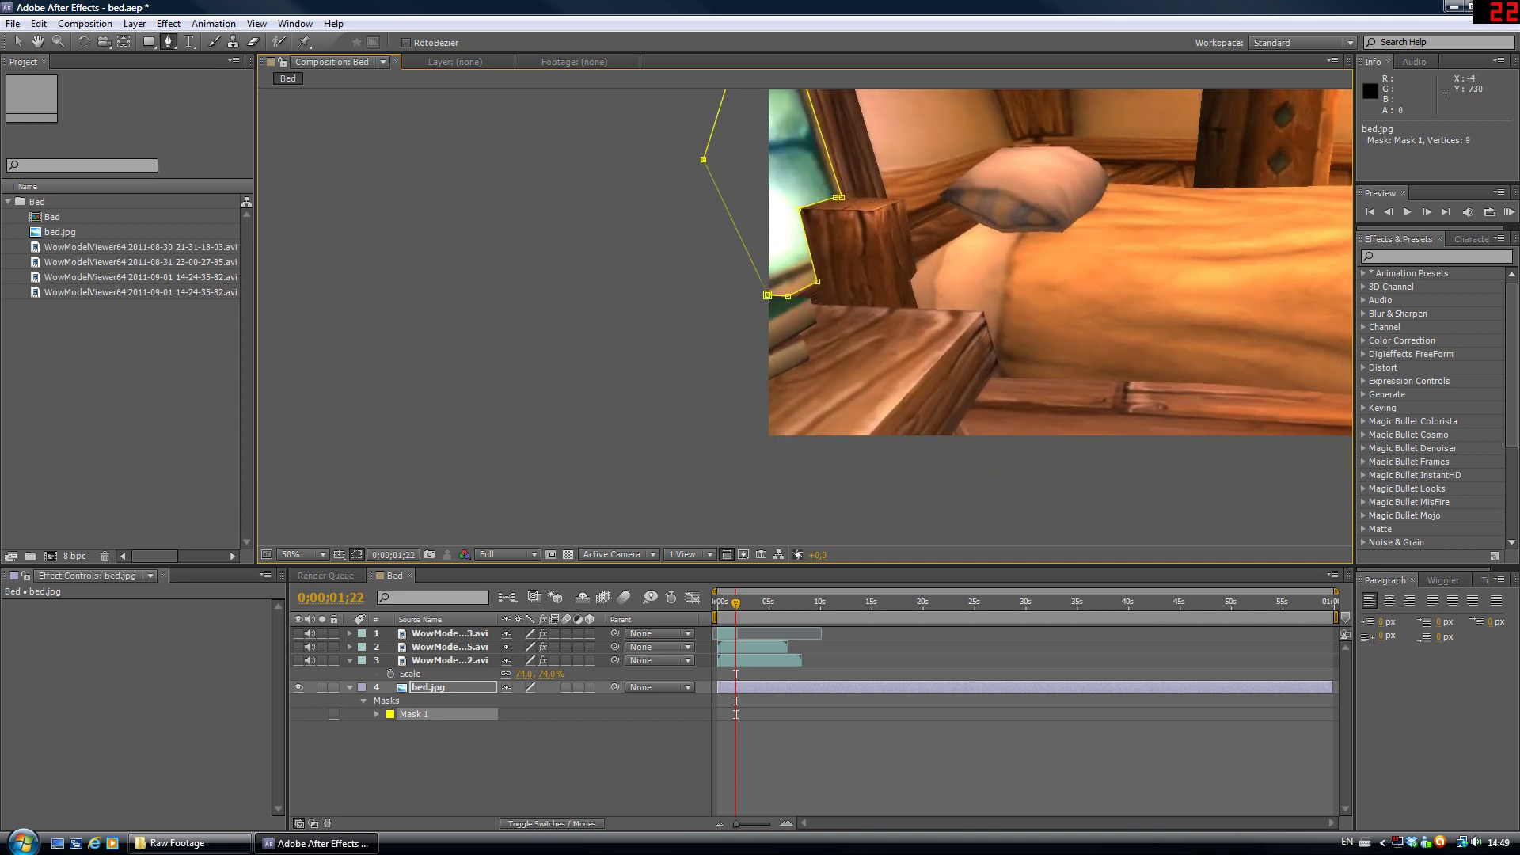
{"action": "left_click", "coordinate": [767, 294]}
{"action": "left_click_drag", "start_coordinate": [992, 251], "coordinate": [868, 341]}
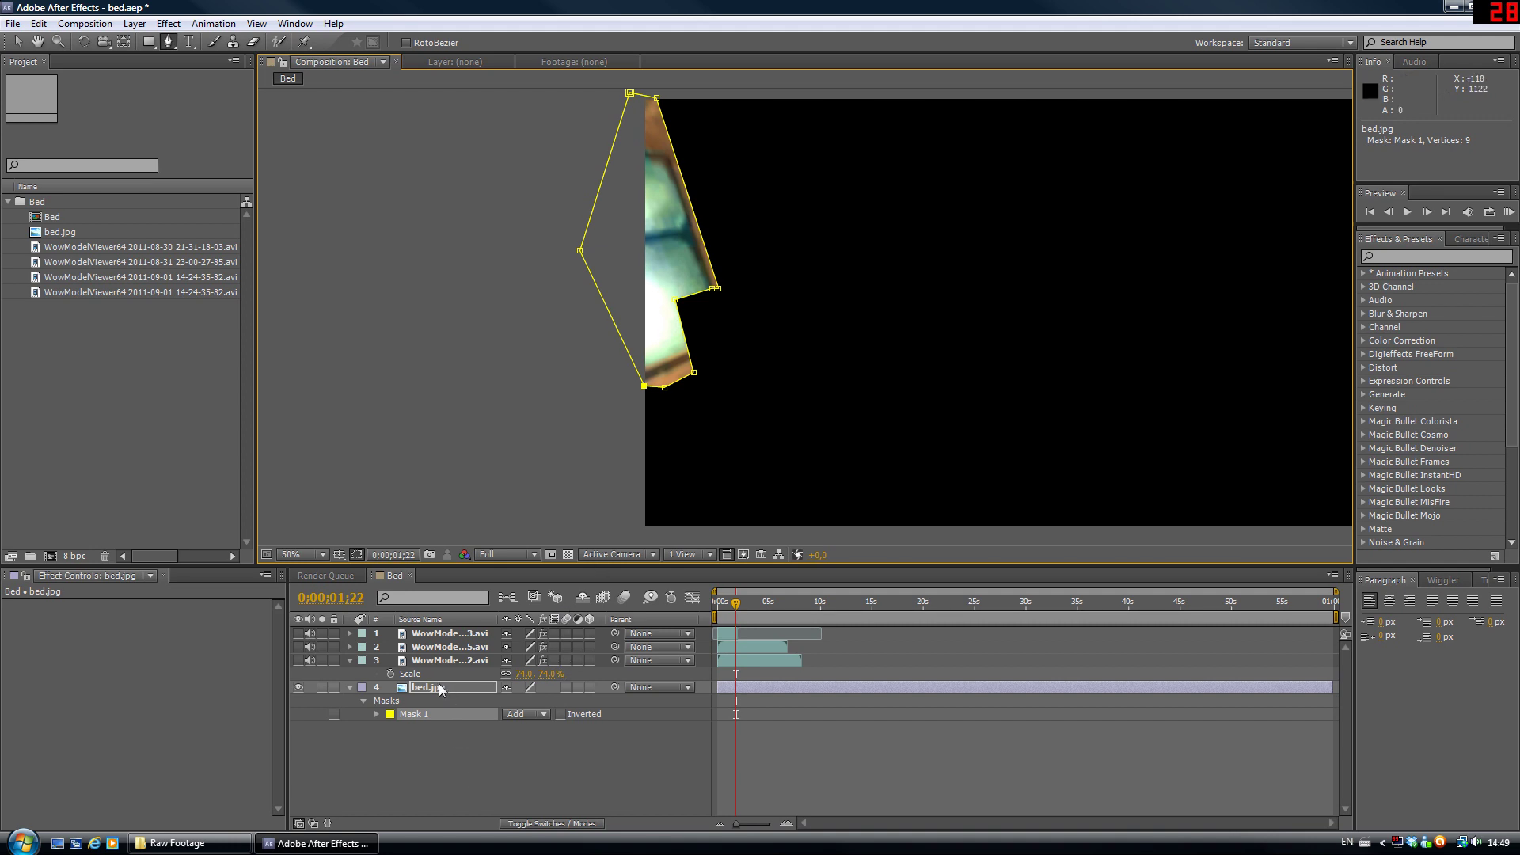
Invert Mask 1 on bed.jpg so that the window area is cut out of the background
{"action": "left_click", "coordinate": [452, 689]}
{"action": "key", "text": "m"}
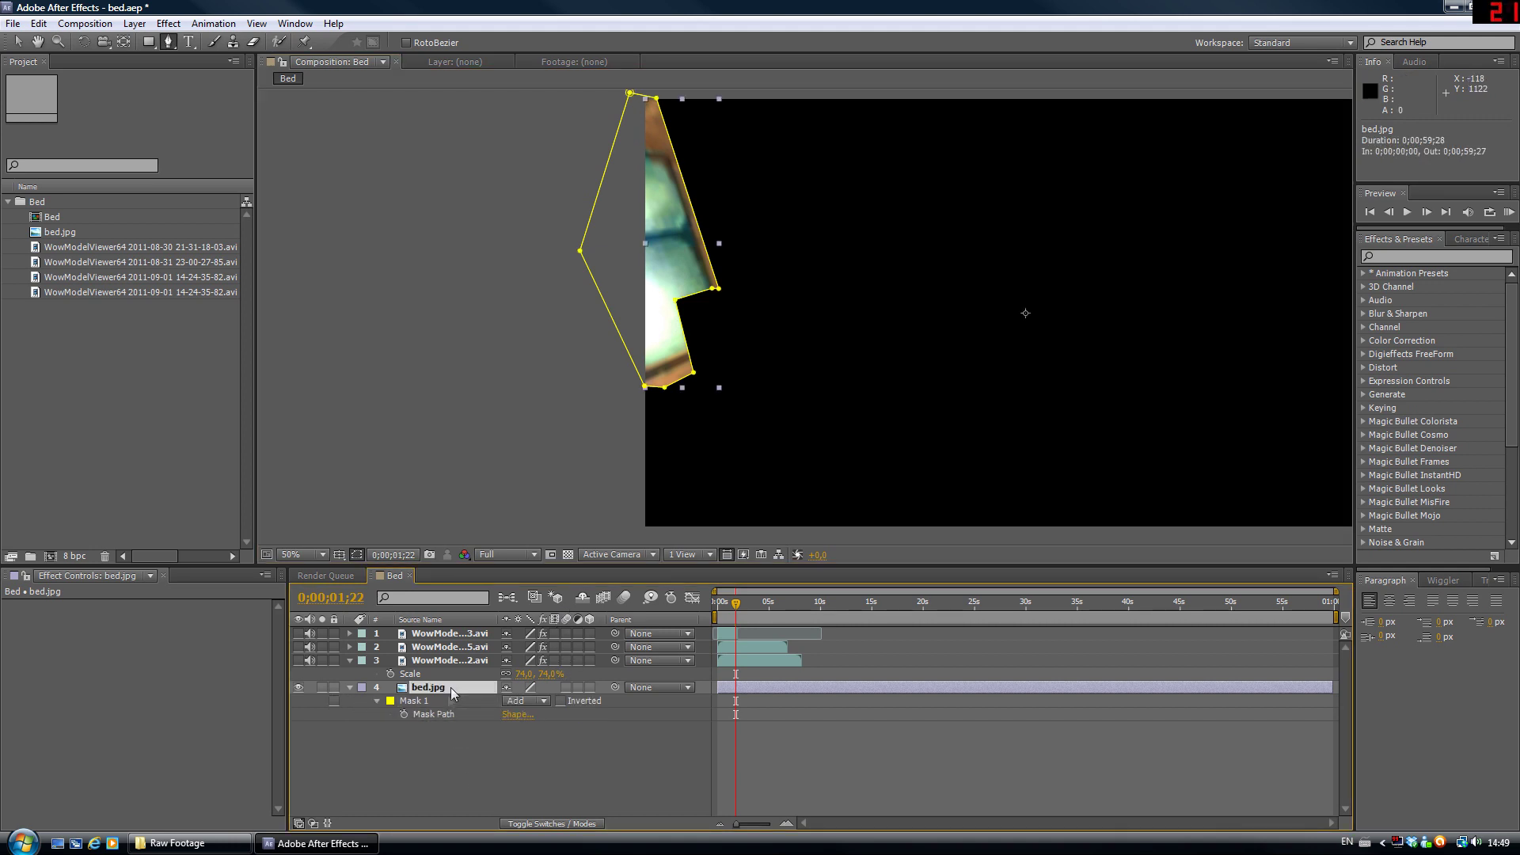
{"action": "key", "text": "m"}
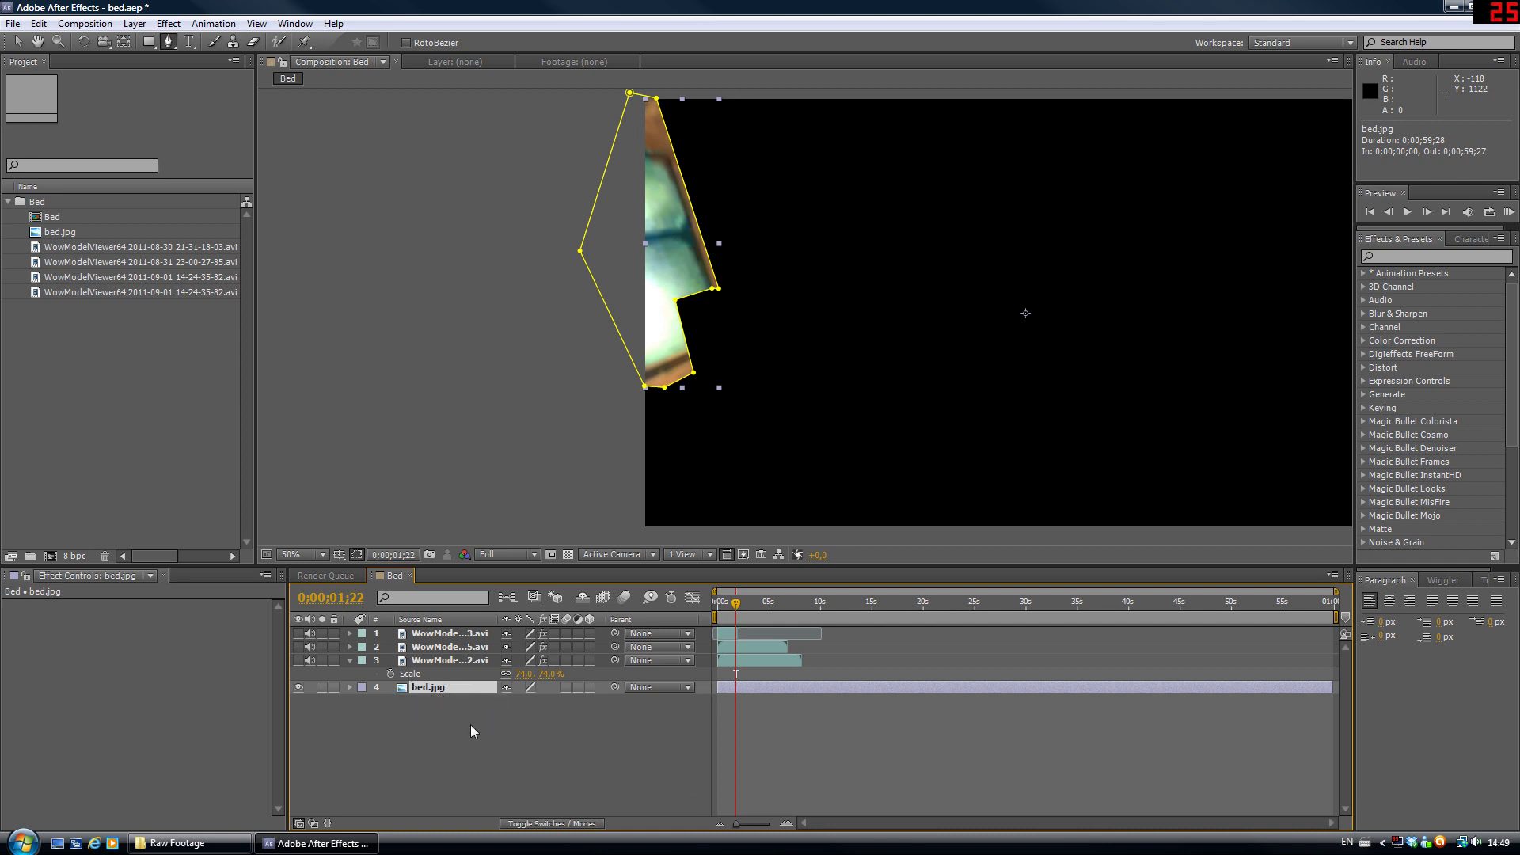
{"action": "key", "text": "m"}
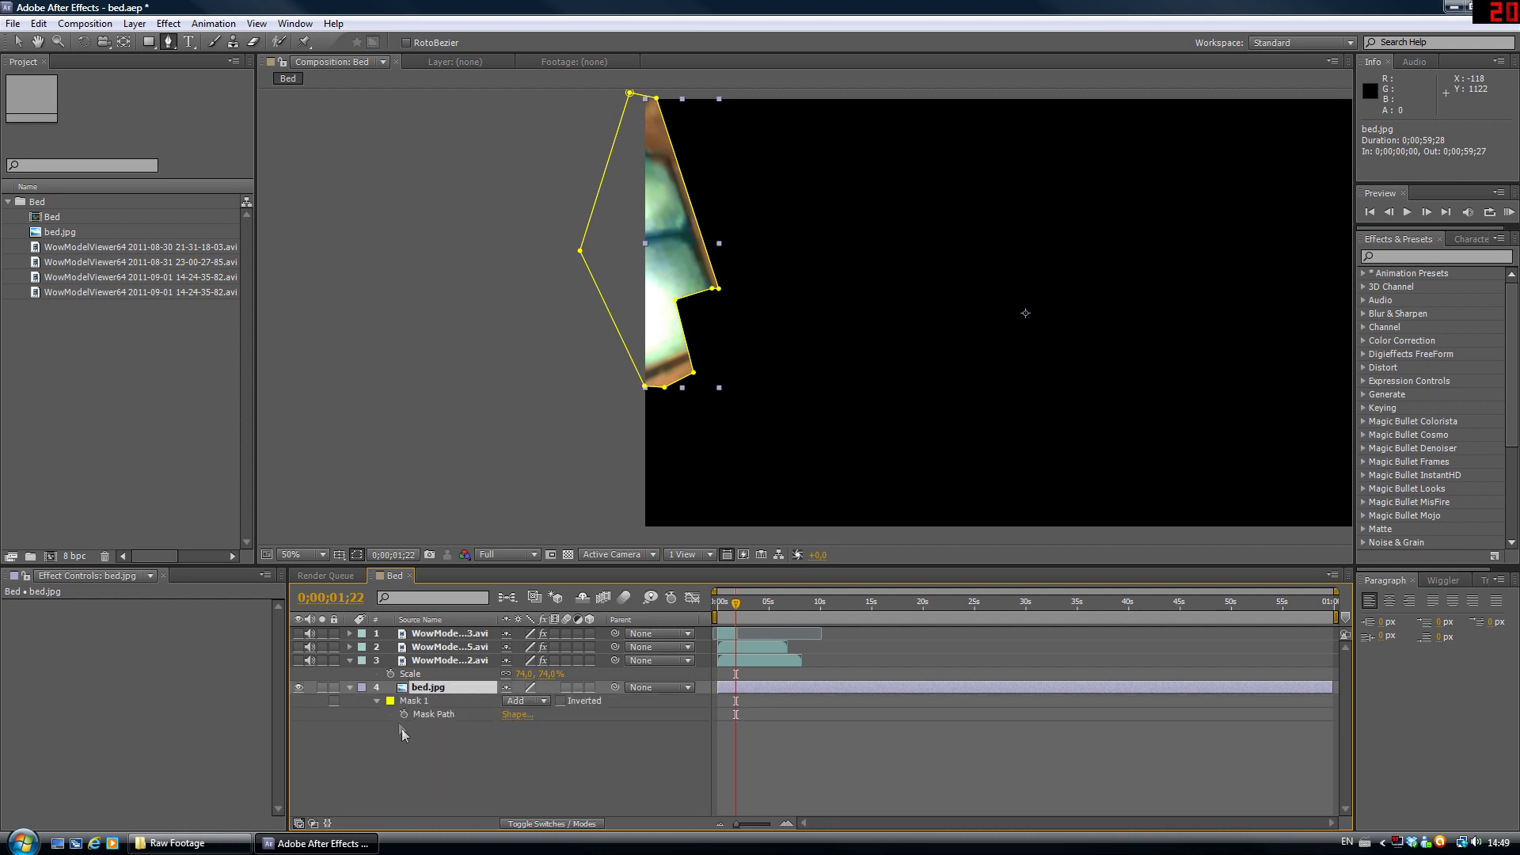
{"action": "left_click", "coordinate": [560, 702]}
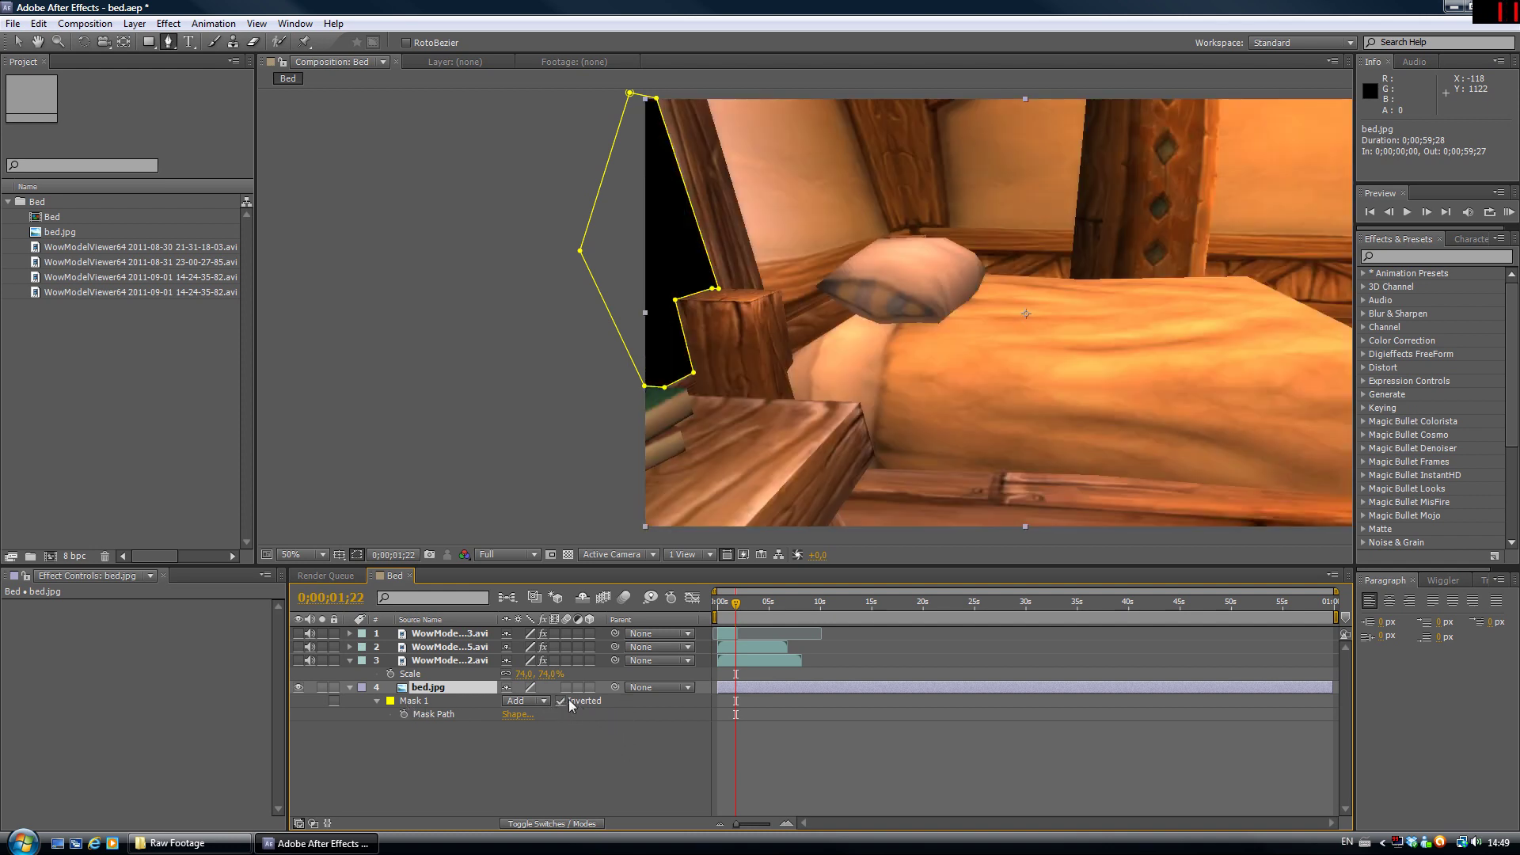
{"action": "left_click", "coordinate": [610, 782]}
{"action": "left_click_drag", "start_coordinate": [851, 357], "coordinate": [780, 367]}
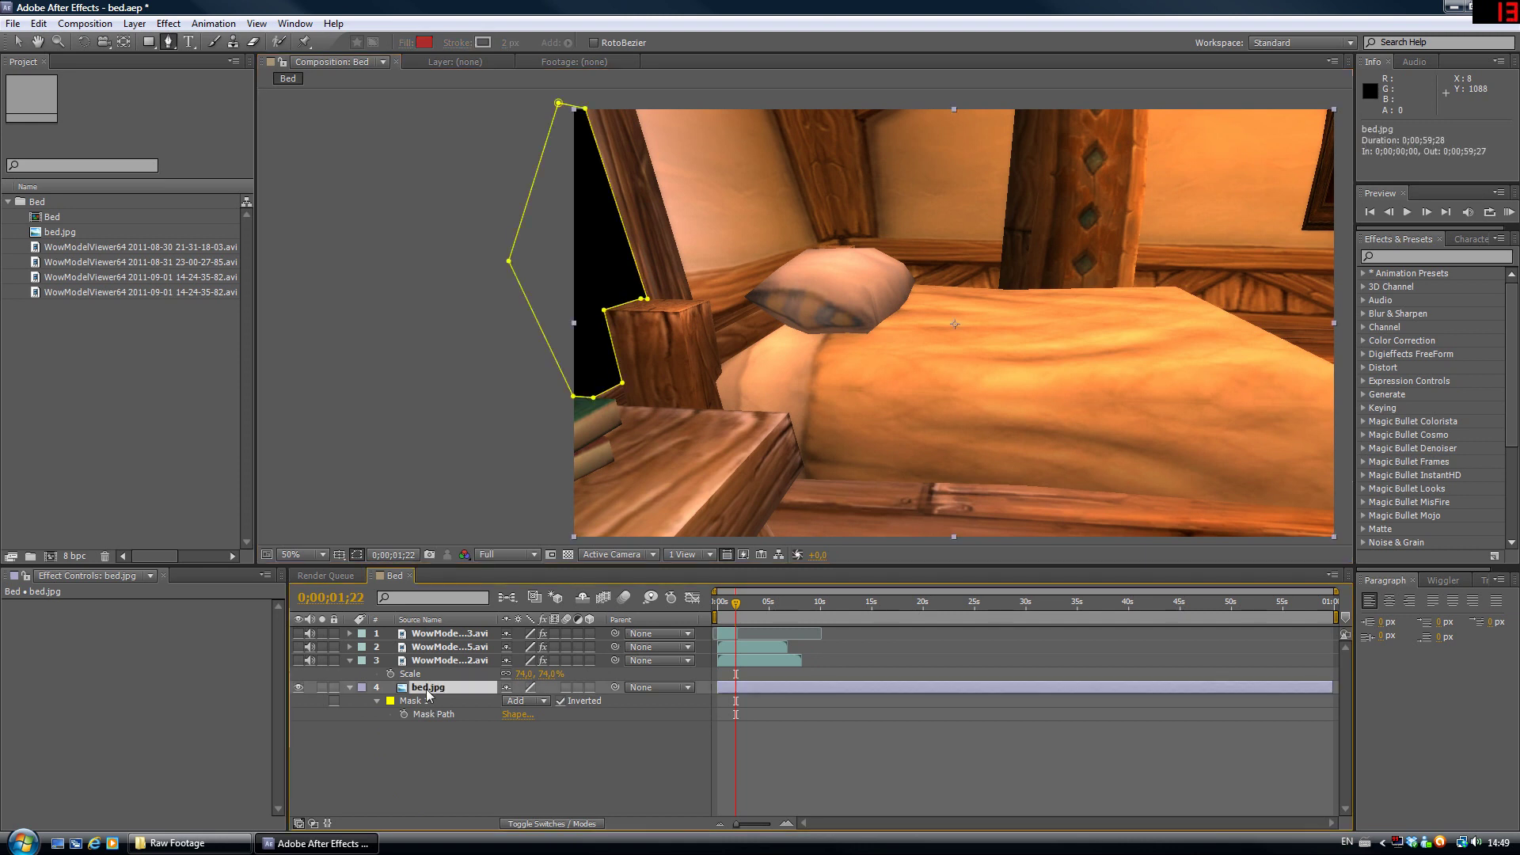
Set the Mask Feather of bed.jpg's window mask to 5 pixels and inspect the edge around the bedpost
{"action": "left_click", "coordinate": [428, 691]}
{"action": "key", "text": "m"}
{"action": "key", "text": "m"}
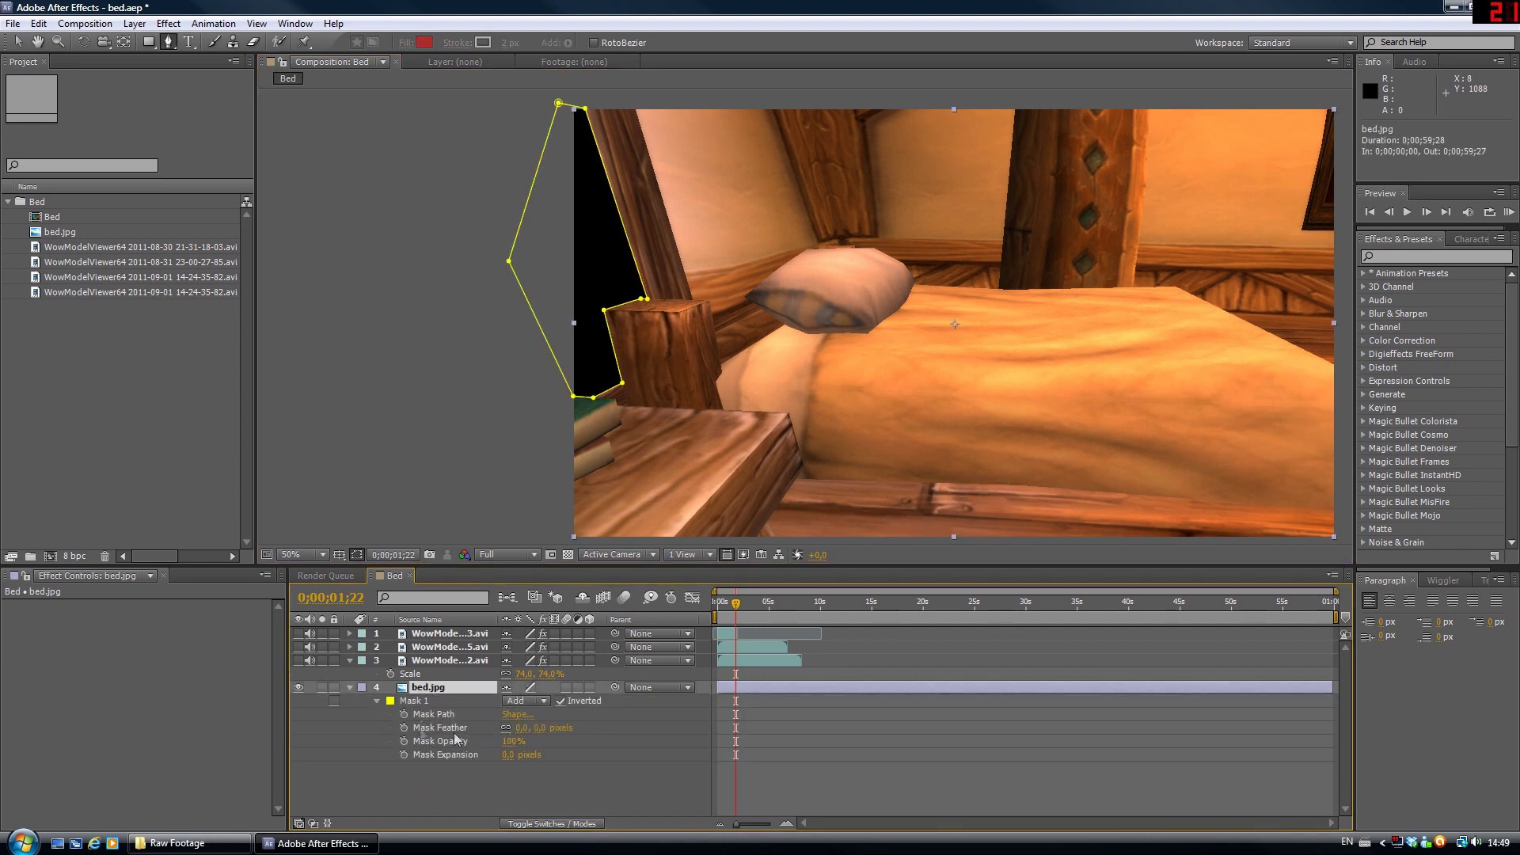
{"action": "left_click", "coordinate": [522, 727]}
{"action": "type", "text": "5"}
{"action": "key", "text": "Return"}
{"action": "scroll", "coordinate": [805, 317], "scroll_direction": "up", "scroll_amount": 2}
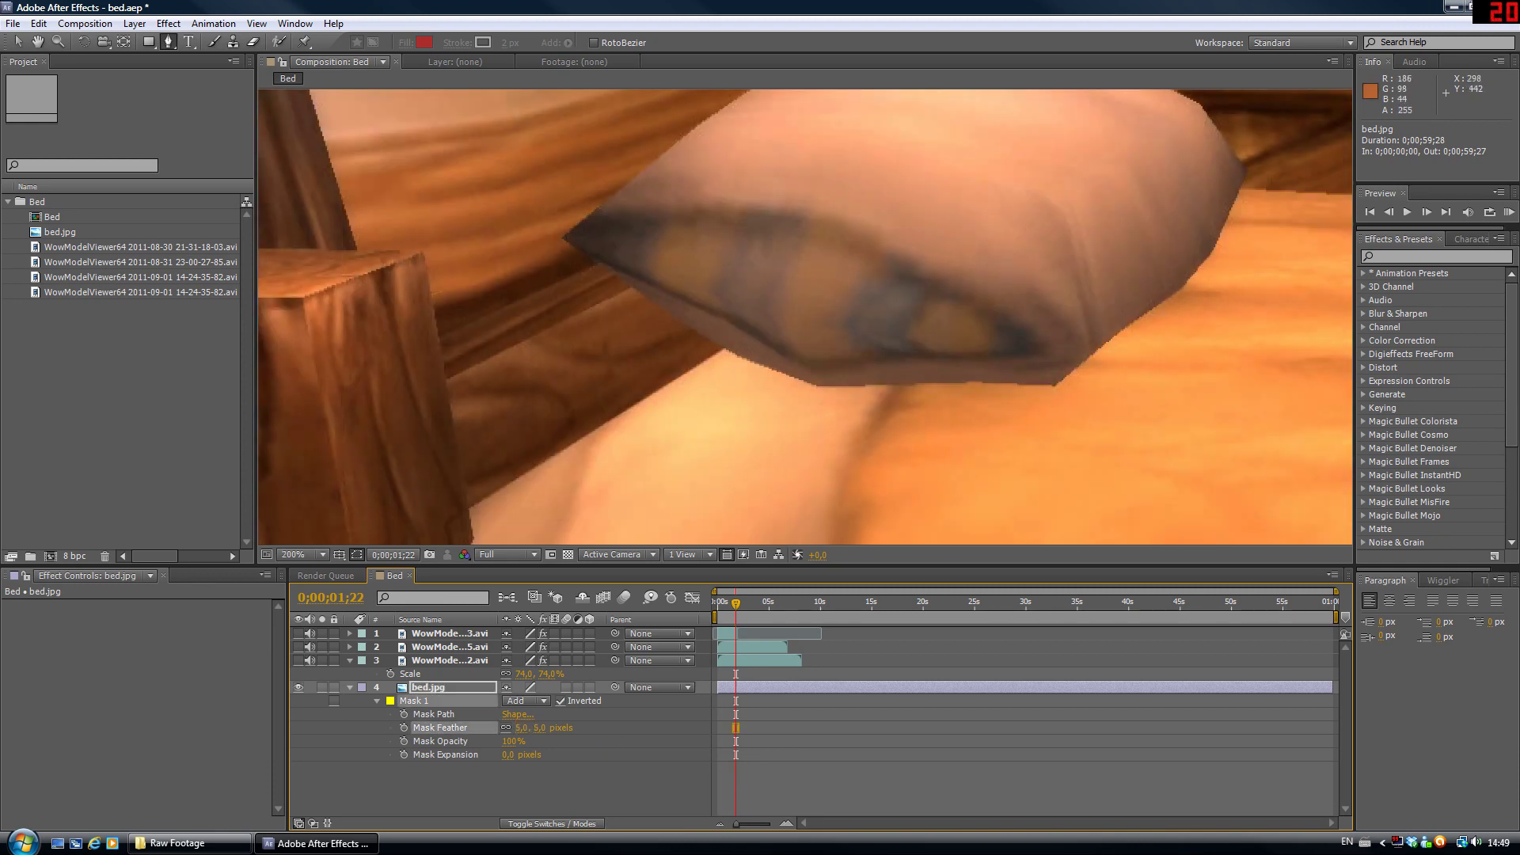
{"action": "left_click_drag", "start_coordinate": [379, 507], "coordinate": [743, 514]}
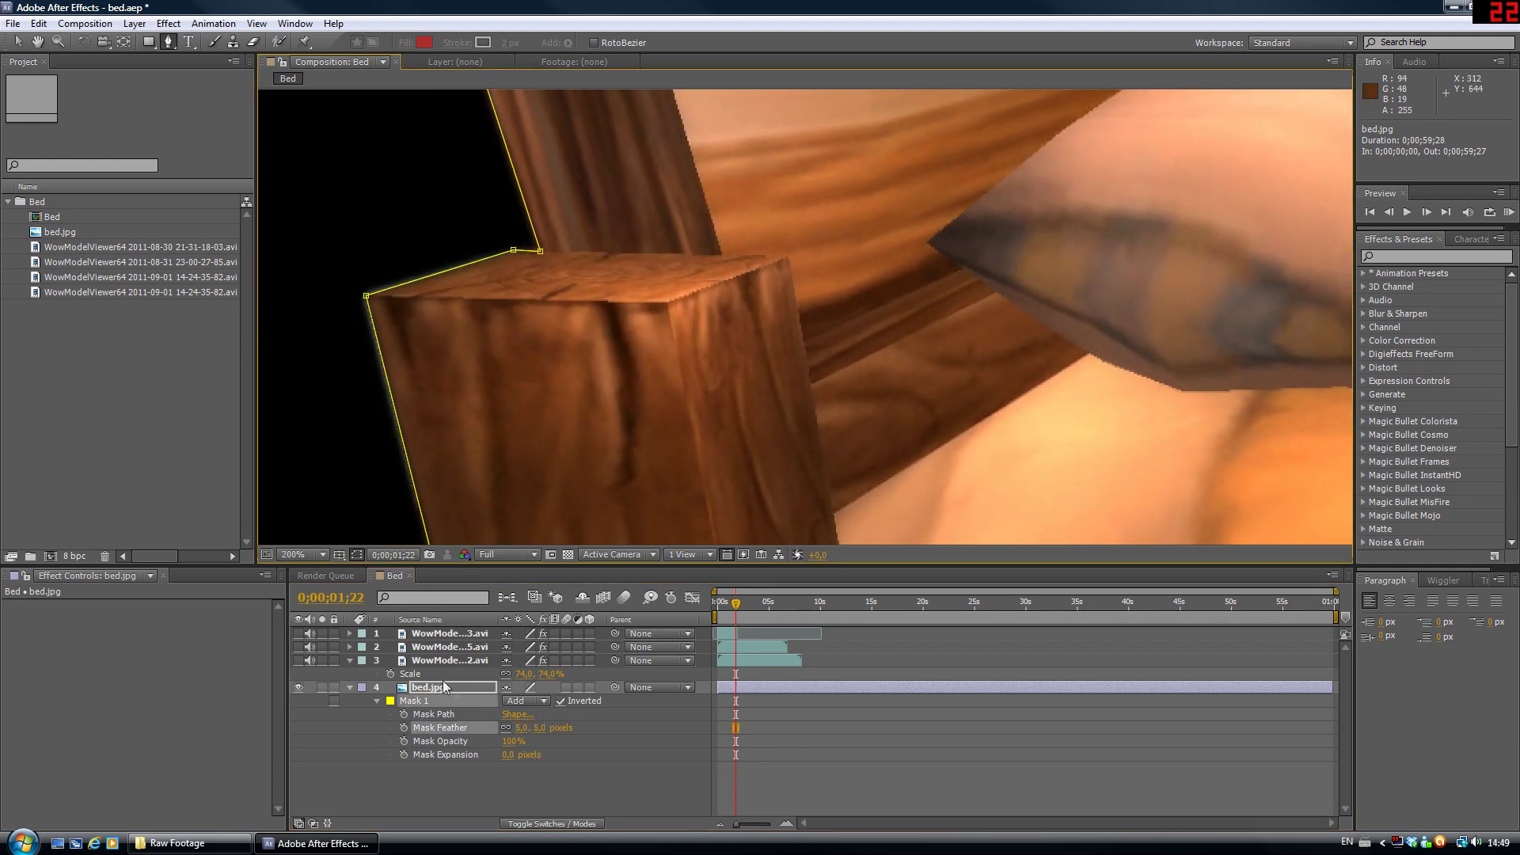
{"action": "left_click", "coordinate": [214, 749]}
{"action": "left_click", "coordinate": [542, 799]}
{"action": "key", "text": "v"}
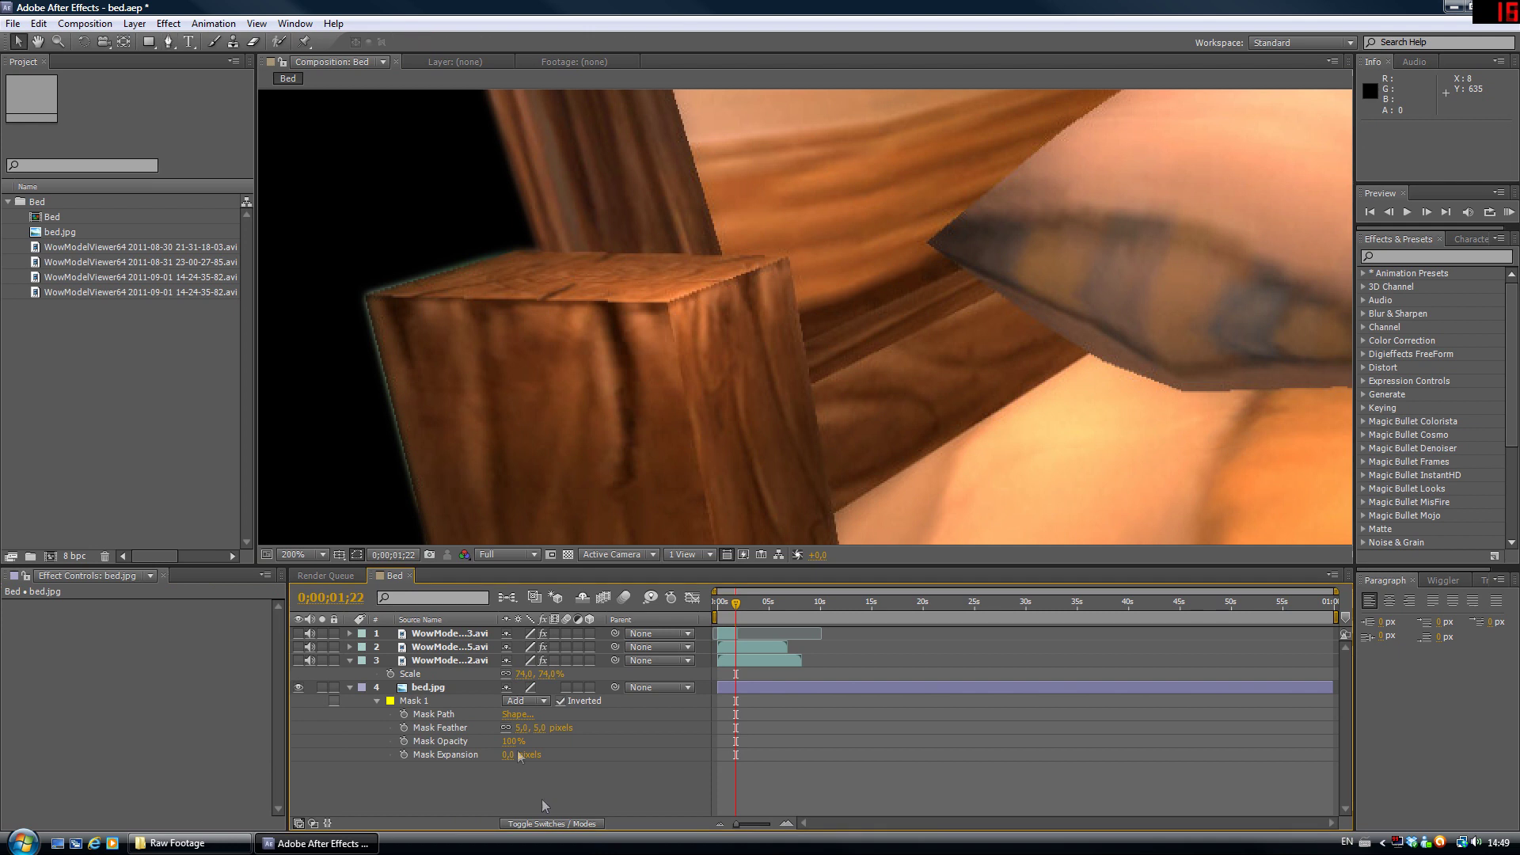
Set the Mask Feather of bed.jpg's window mask to 1 pixel
{"action": "left_click", "coordinate": [521, 728]}
{"action": "key", "text": "Return"}
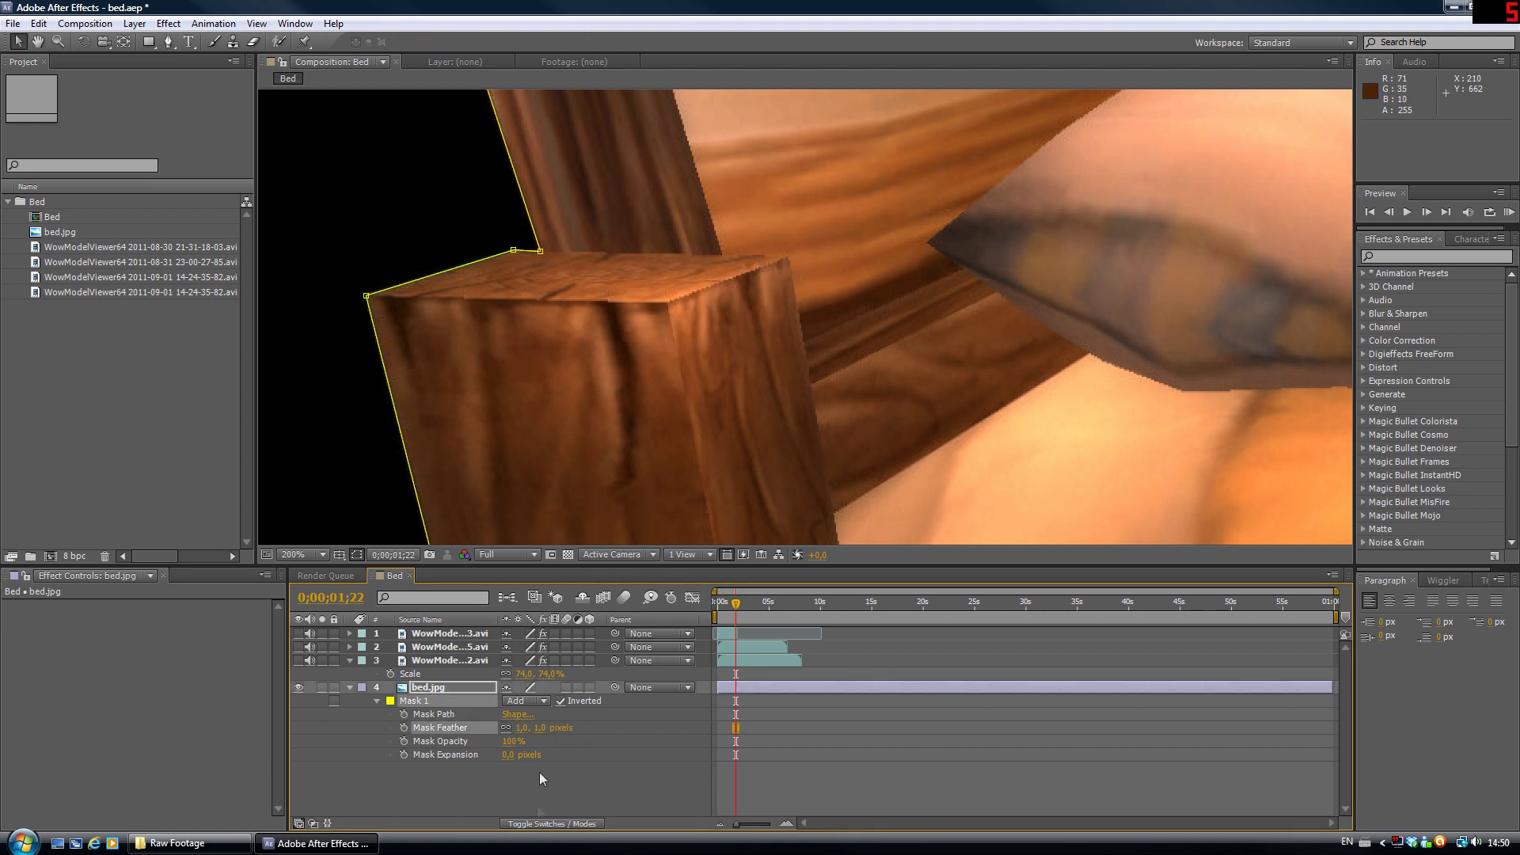
{"action": "left_click", "coordinate": [538, 797]}
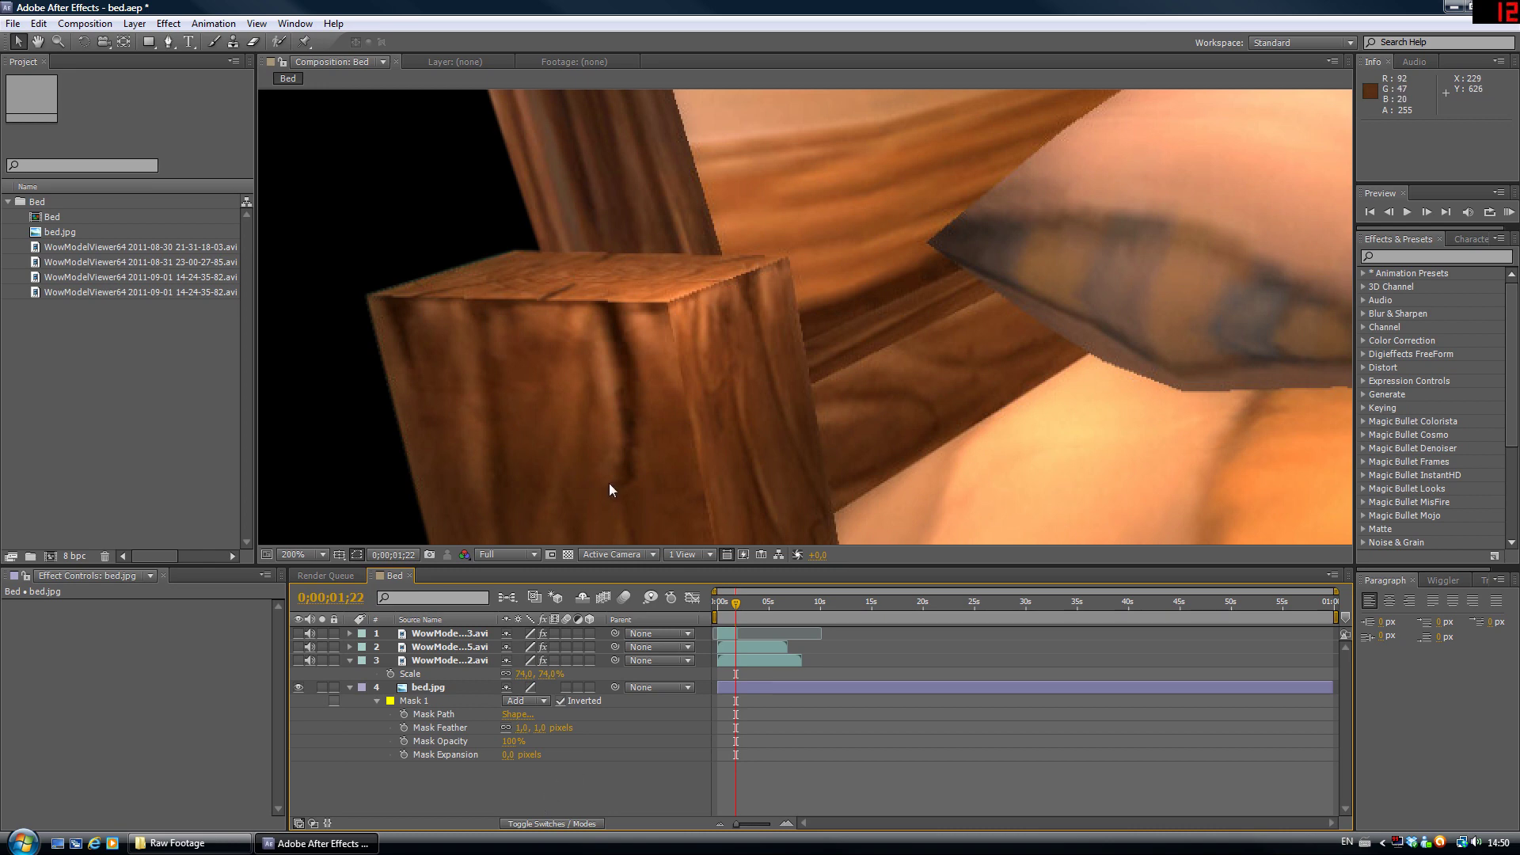
{"action": "scroll", "coordinate": [610, 483], "scroll_direction": "down", "scroll_amount": 4}
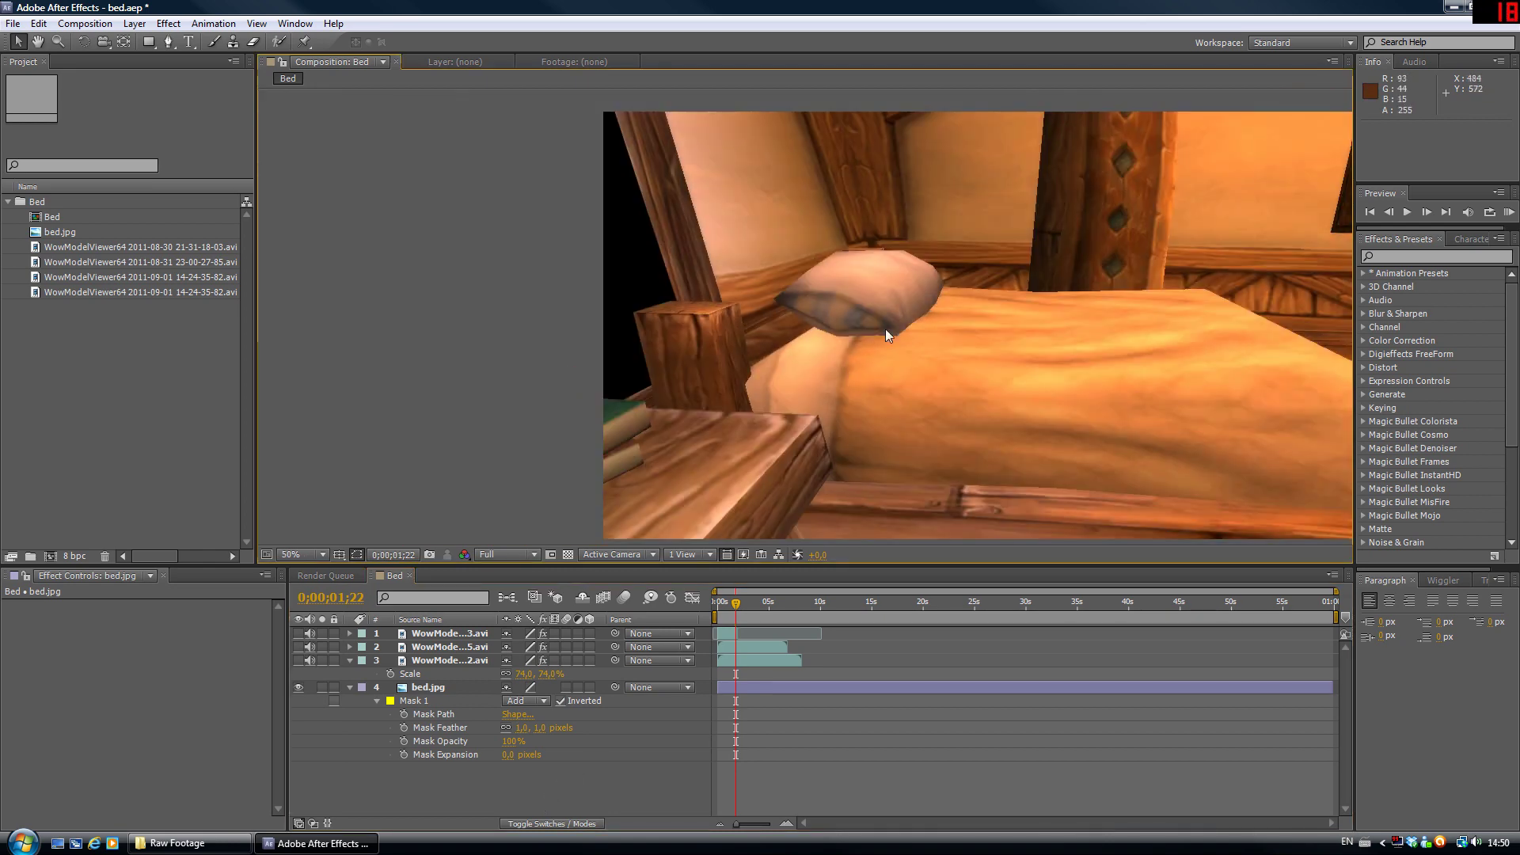
Show the sword, robot and character clips again over the masked background
{"action": "left_click_drag", "start_coordinate": [885, 329], "coordinate": [764, 358]}
{"action": "left_click", "coordinate": [299, 658]}
{"action": "left_click", "coordinate": [299, 647]}
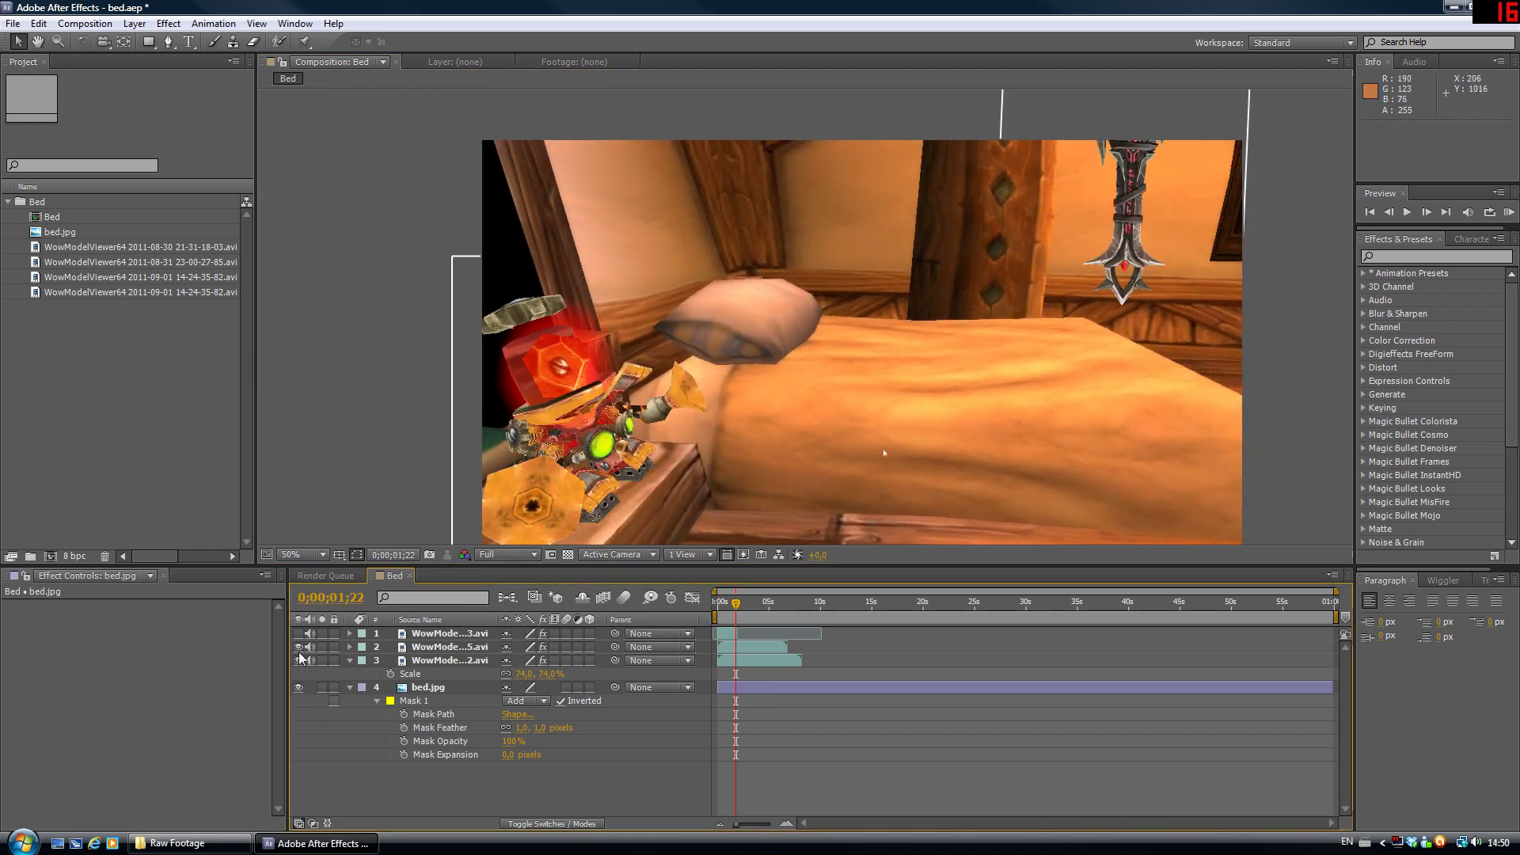
{"action": "left_click", "coordinate": [299, 633]}
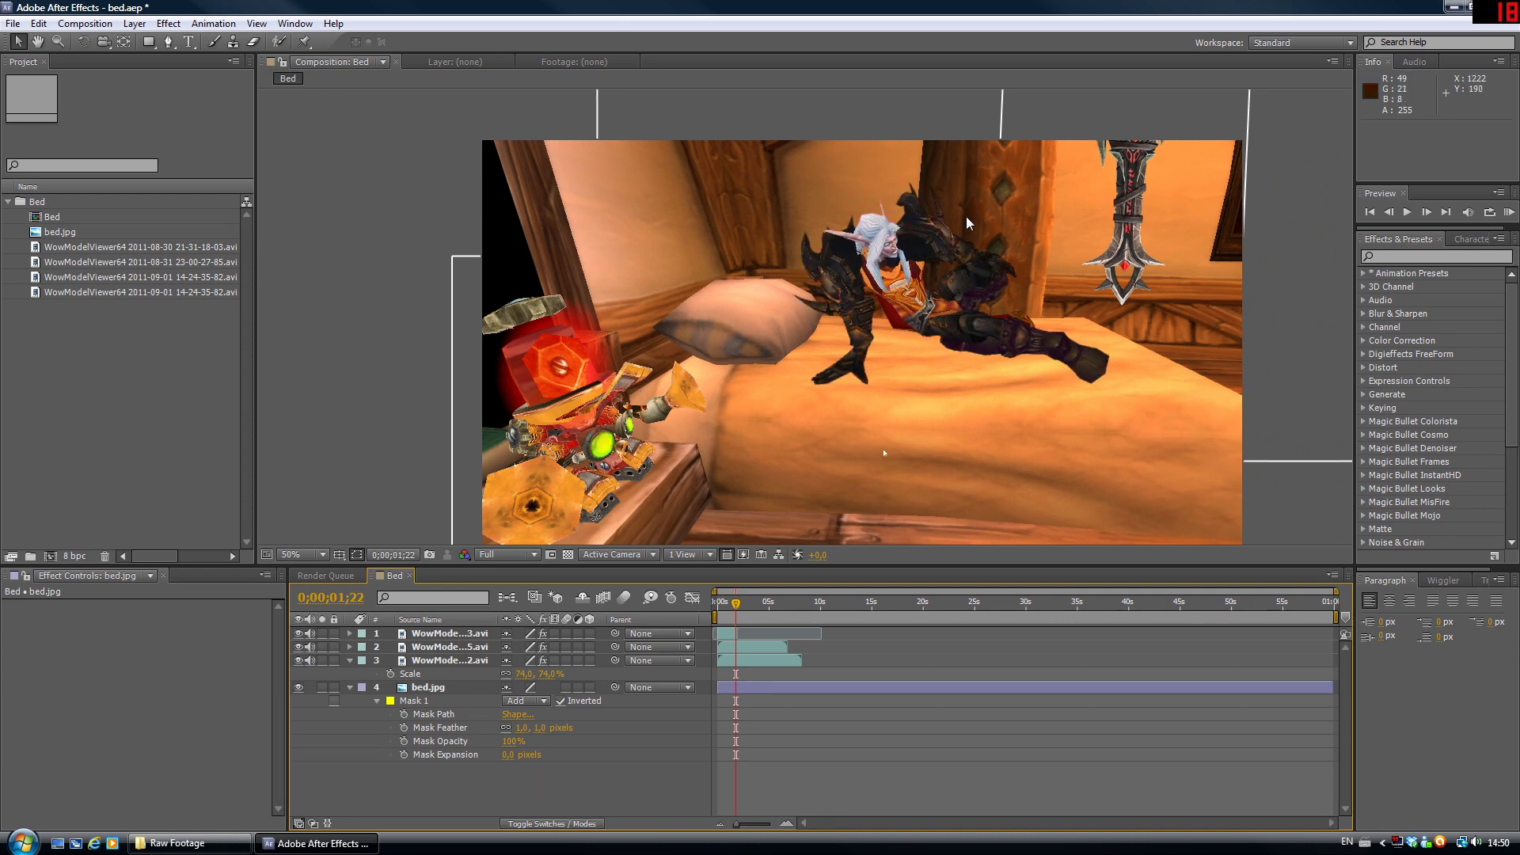
{"action": "left_click_drag", "start_coordinate": [884, 453], "coordinate": [1001, 468]}
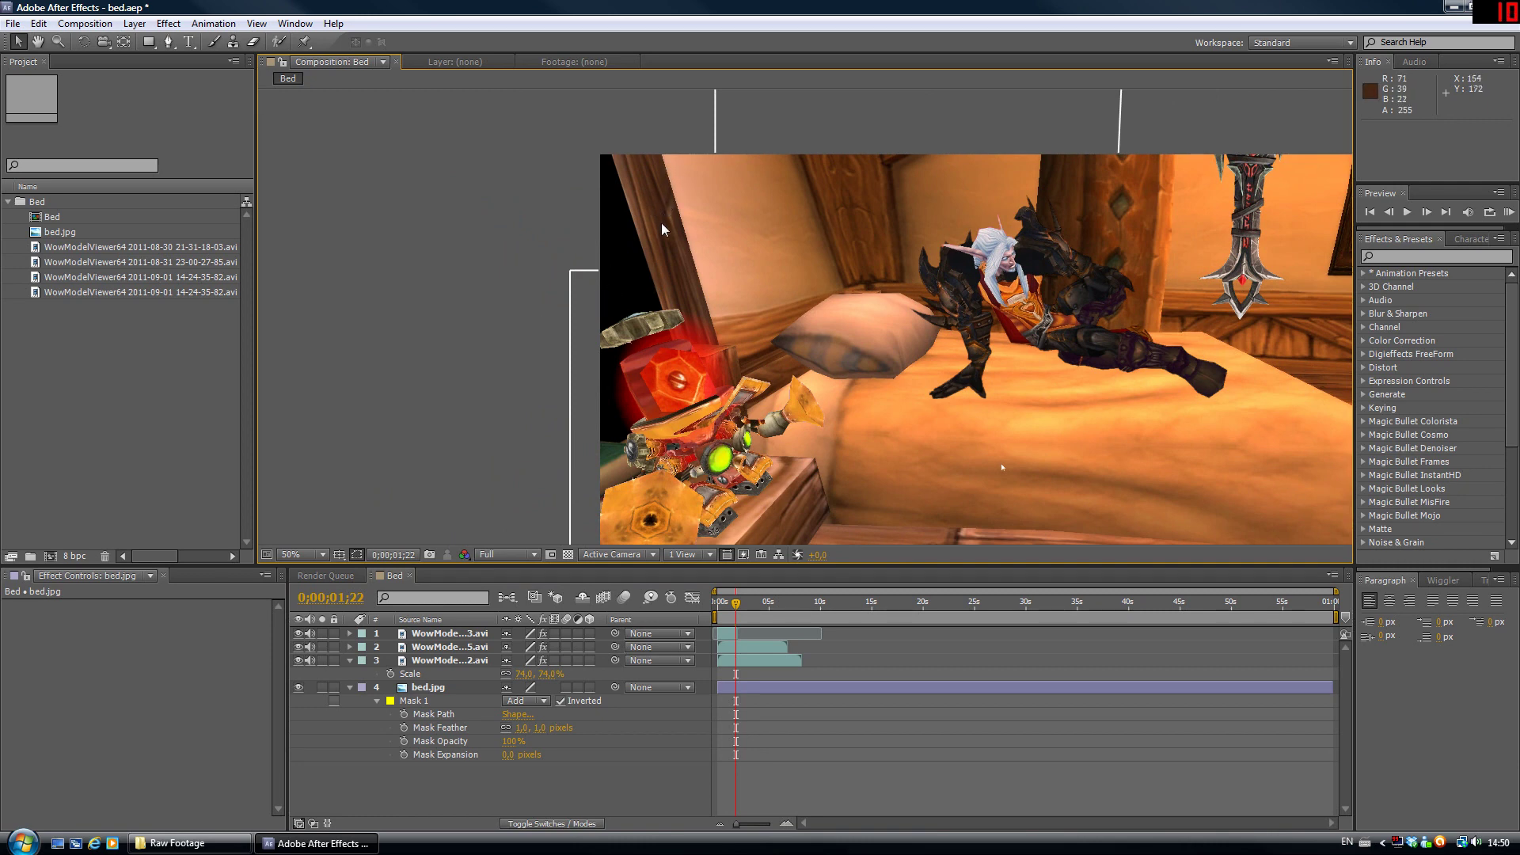
{"action": "left_click_drag", "start_coordinate": [720, 232], "coordinate": [509, 197]}
{"action": "left_click_drag", "start_coordinate": [791, 434], "coordinate": [824, 417]}
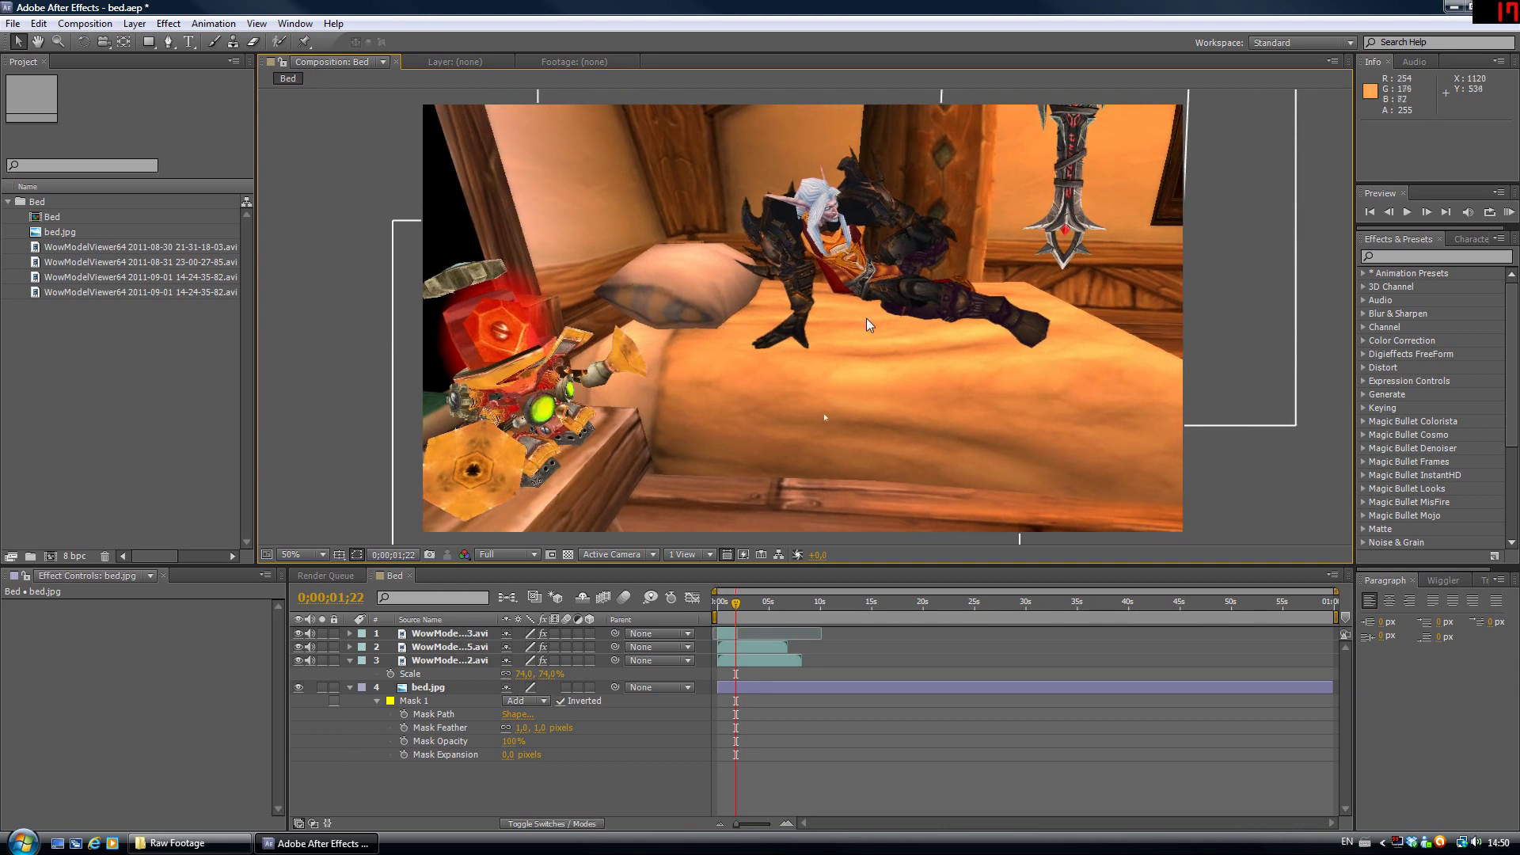